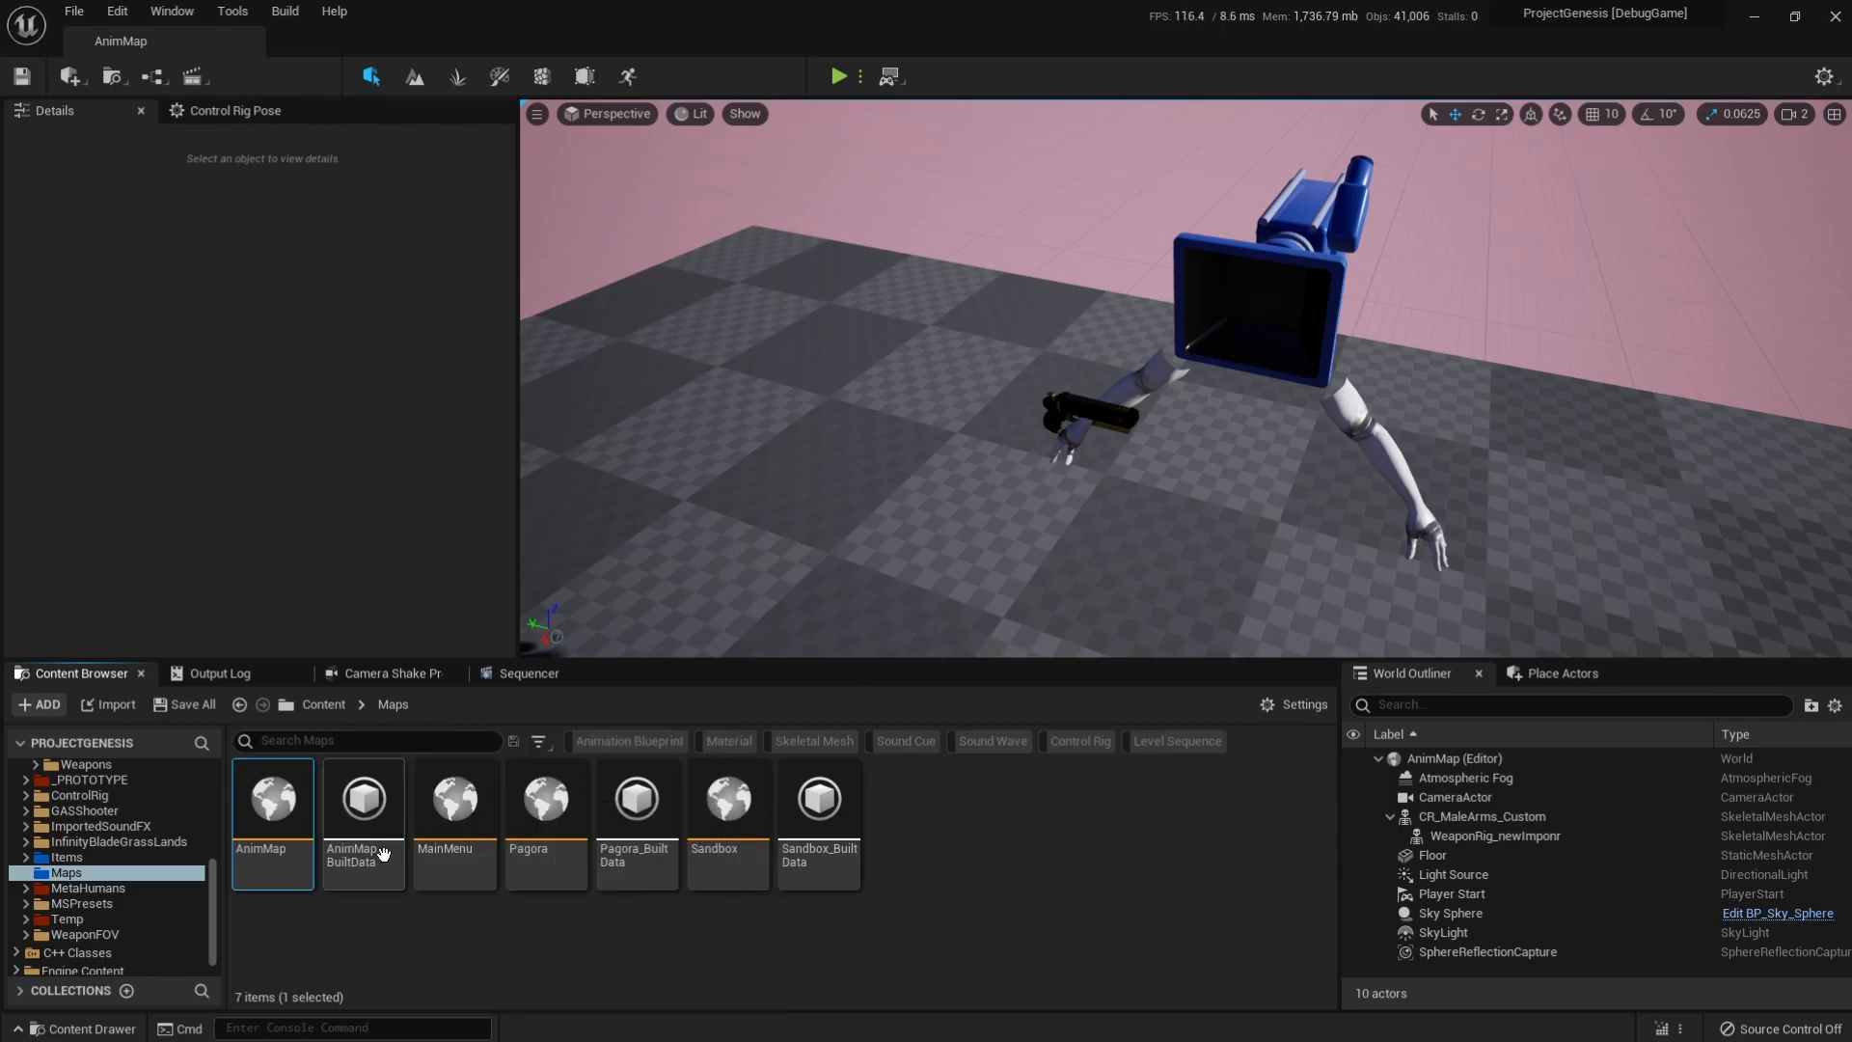
# Browse the project content to the _DEV/Animation/Sequences/ShowCase folder.
pyautogui.scroll(10, 121, 839)
pyautogui.click(69, 786)
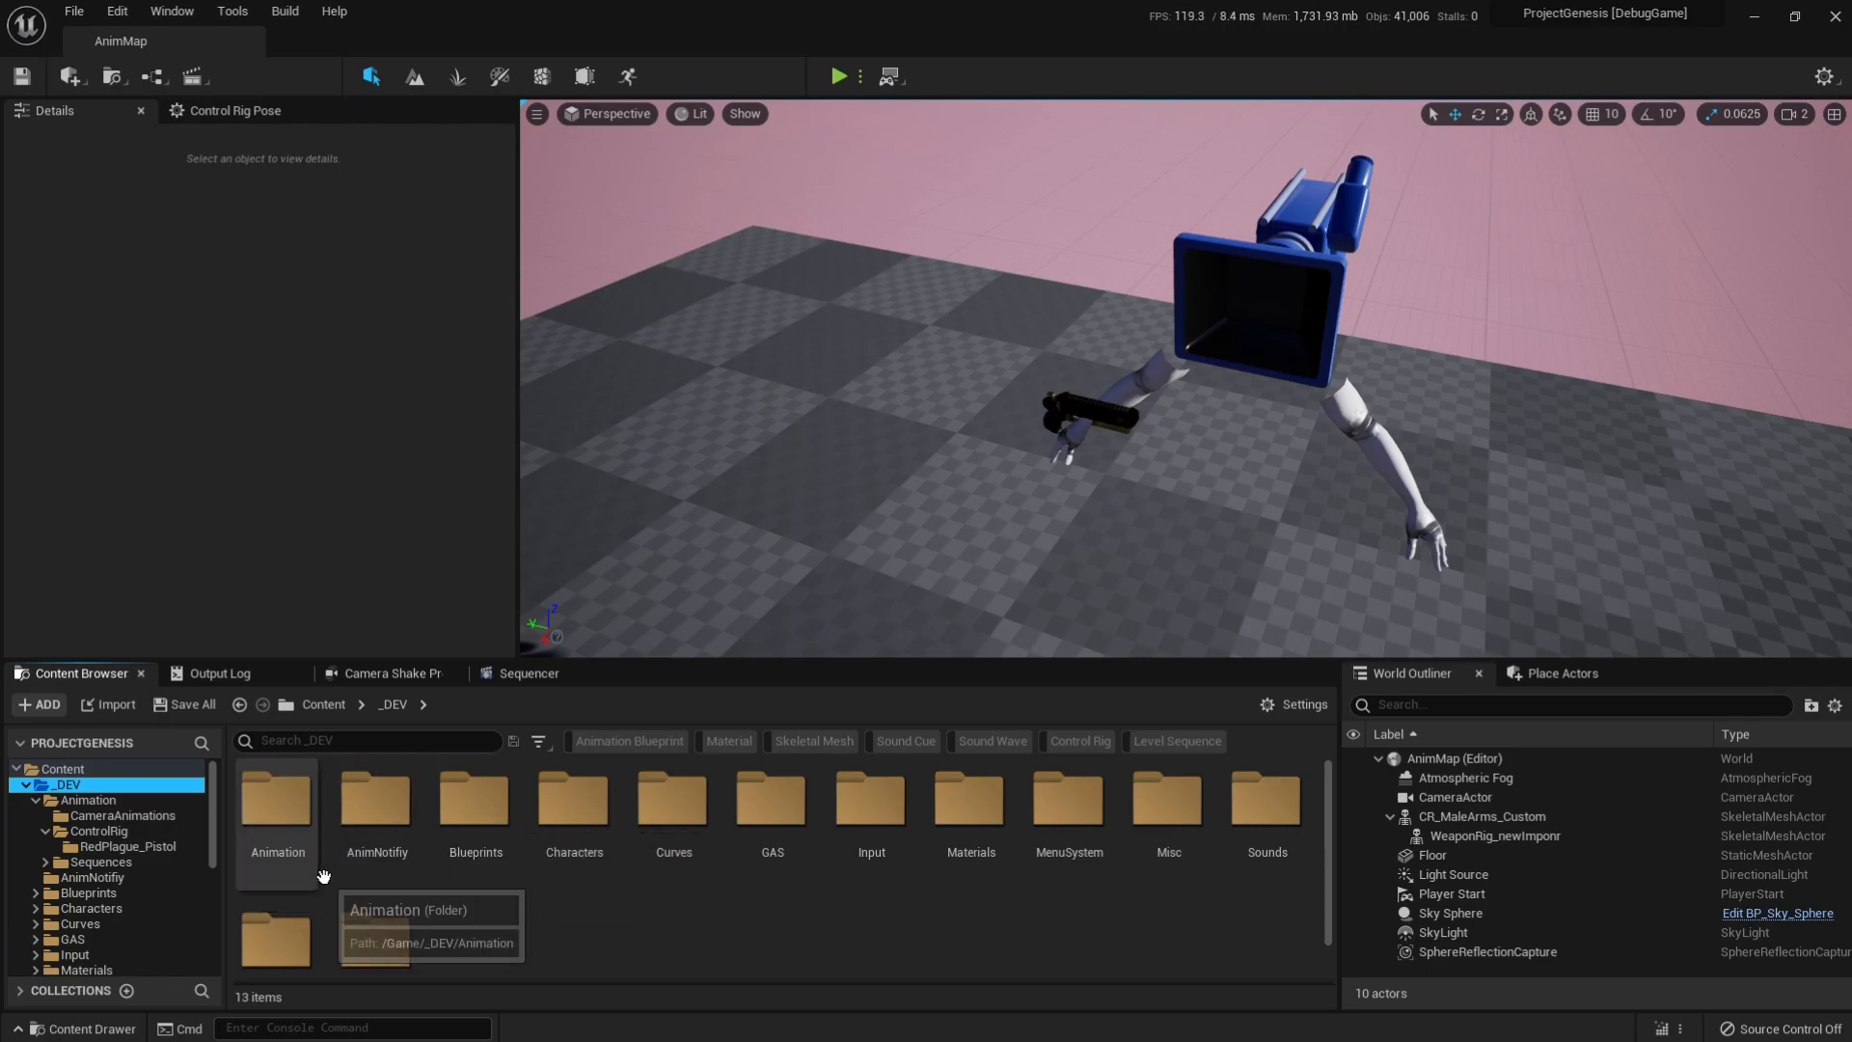
pyautogui.doubleClick(290, 849)
pyautogui.doubleClick(454, 815)
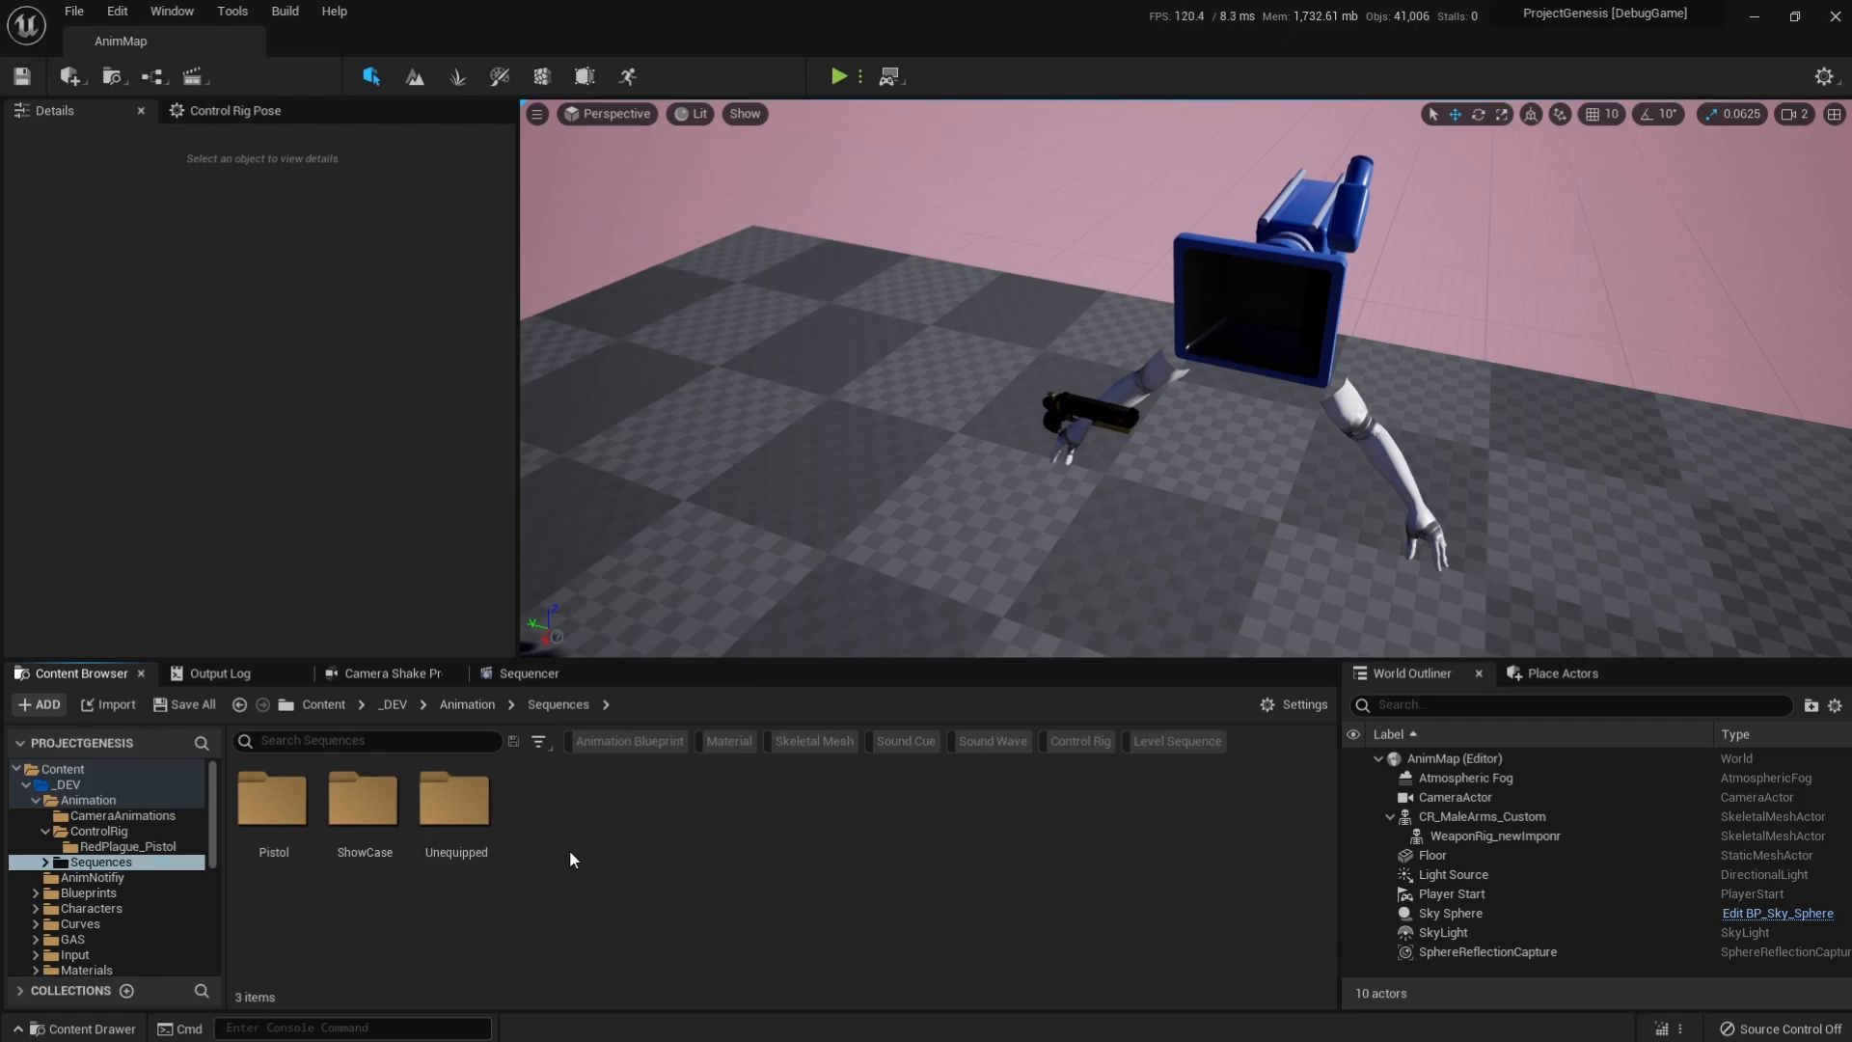
pyautogui.doubleClick(380, 833)
# Create a Level Sequence named LS_Showcase_AnimExport in the ShowCase folder.
pyautogui.rightClick(433, 837)
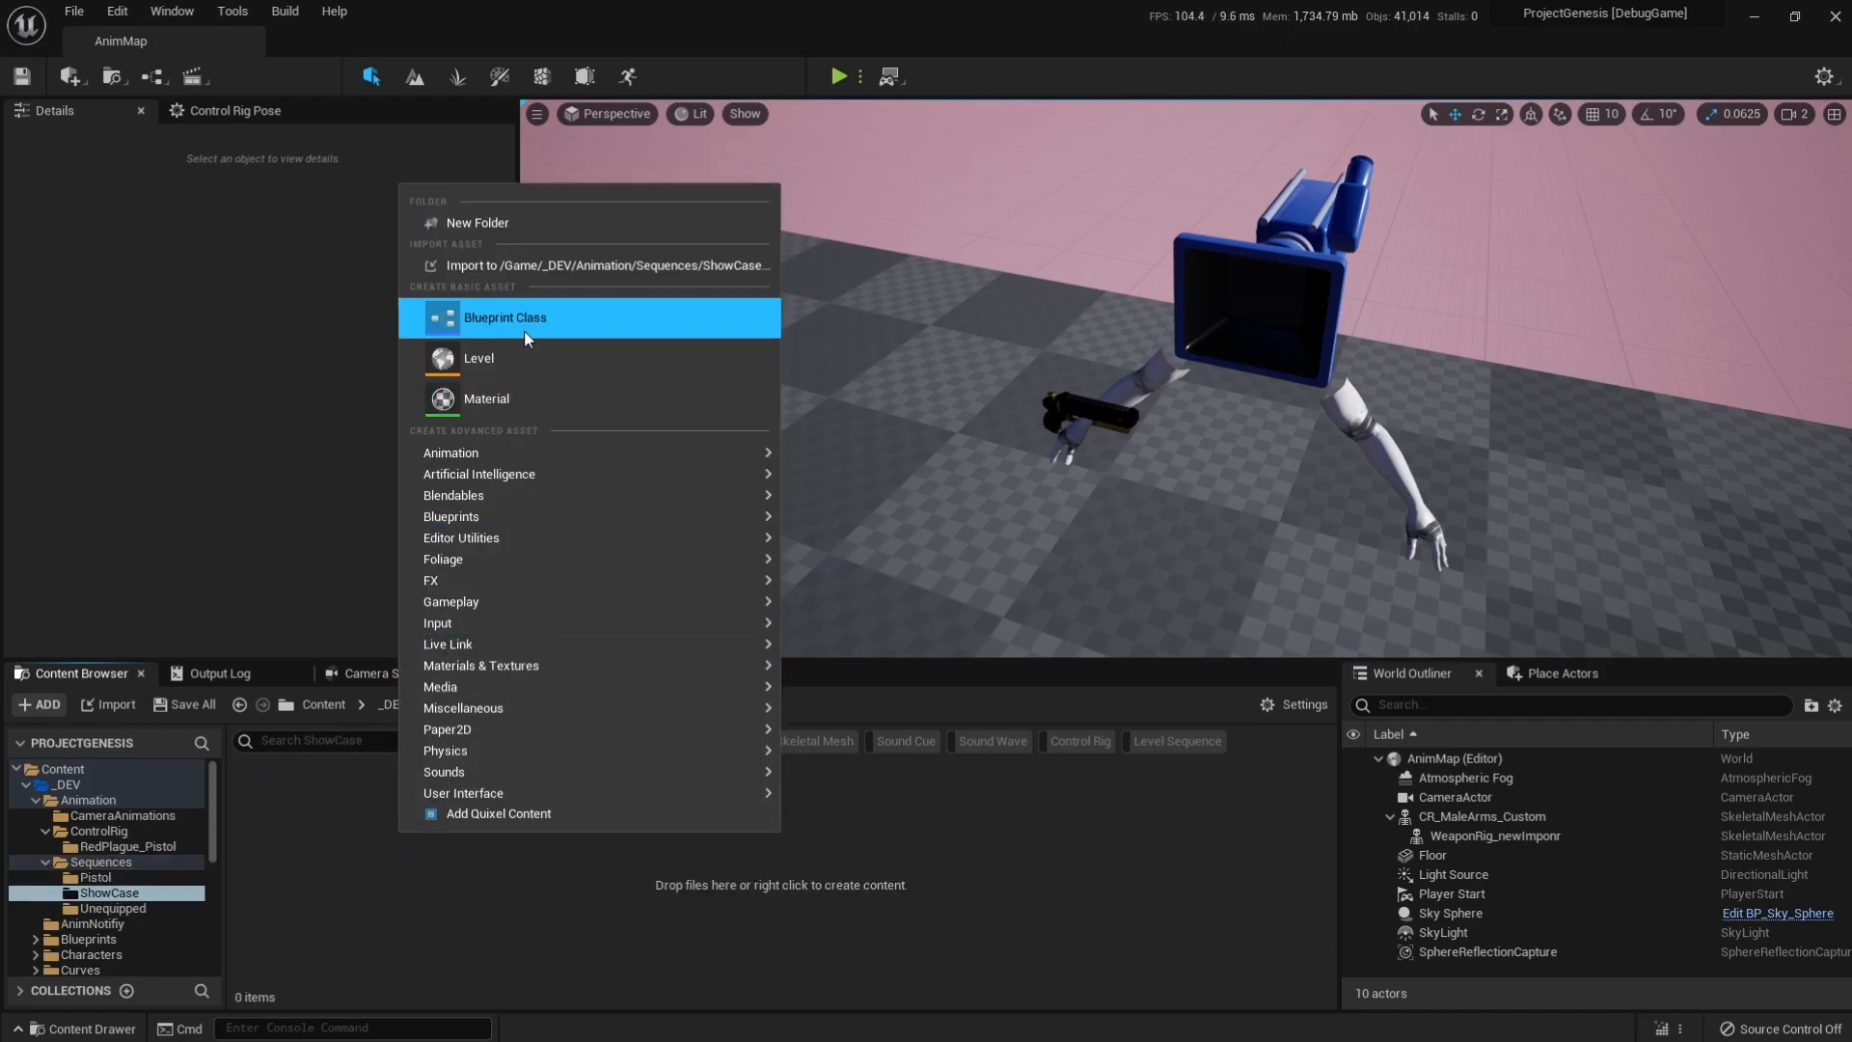
pyautogui.moveTo(498, 456)
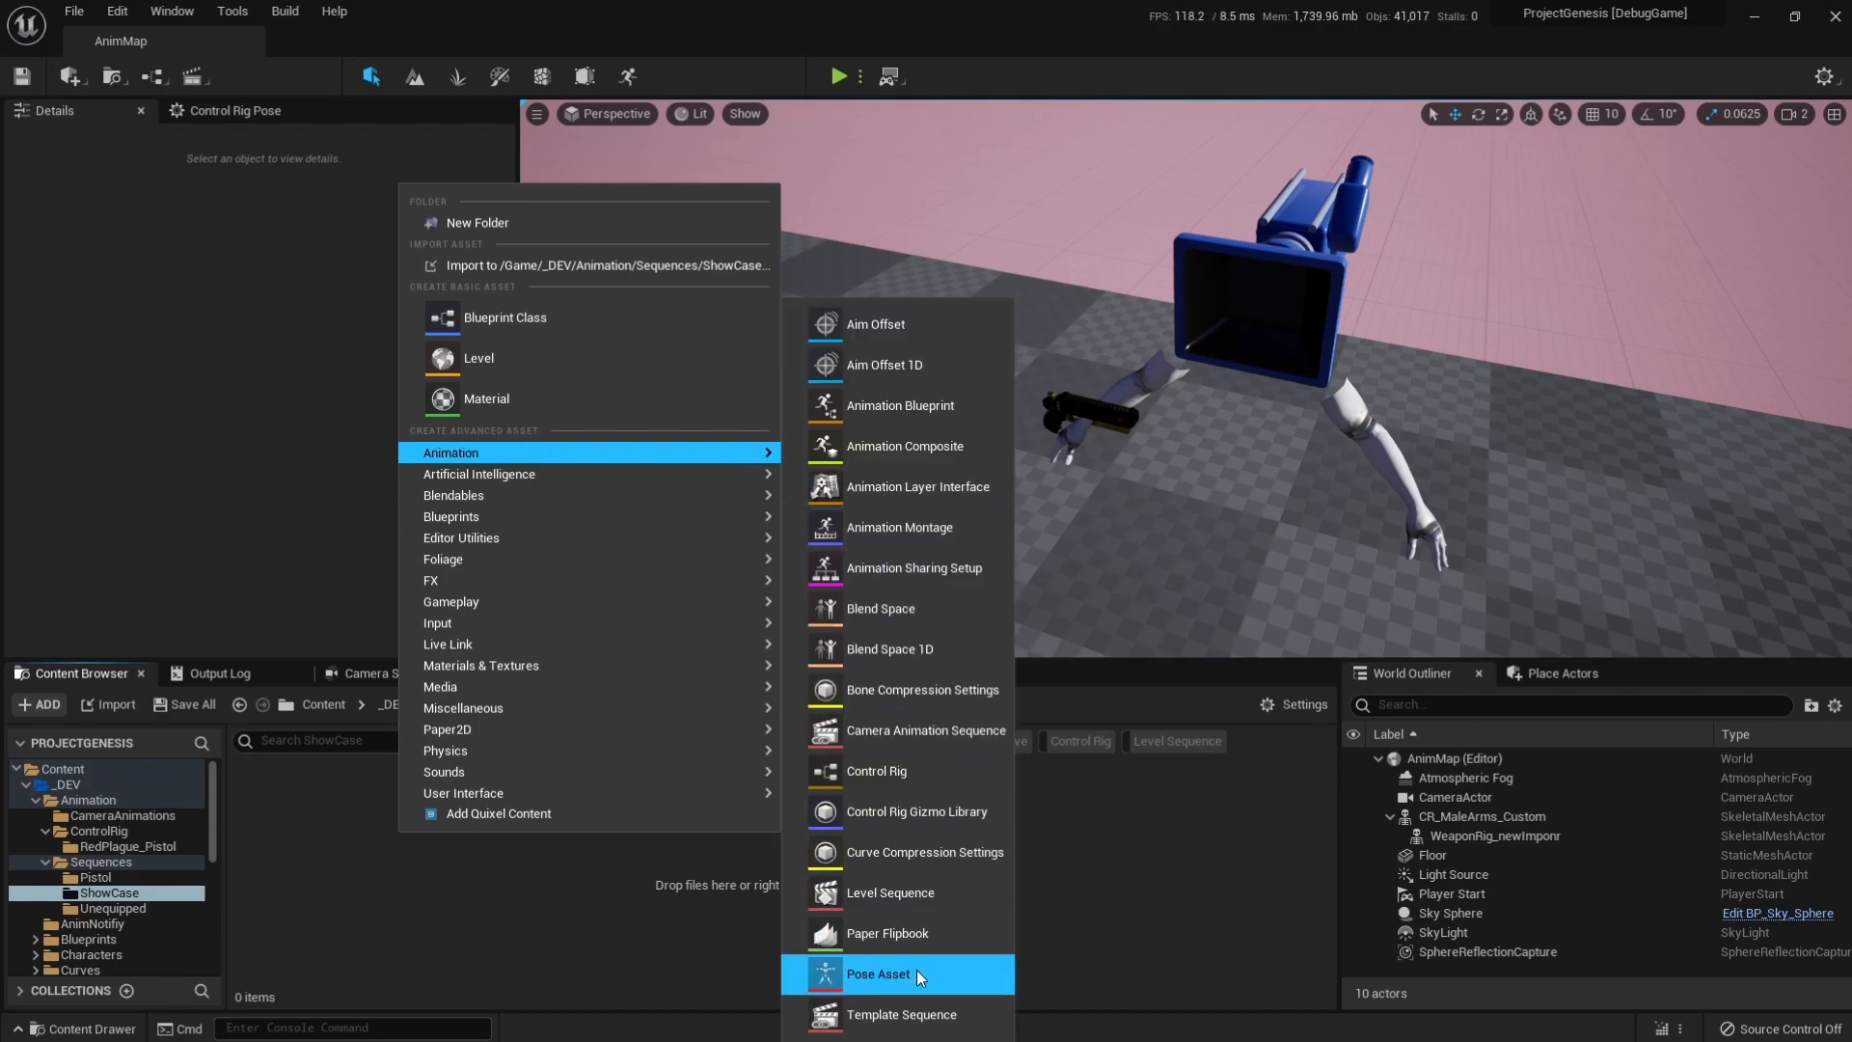
pyautogui.click(901, 904)
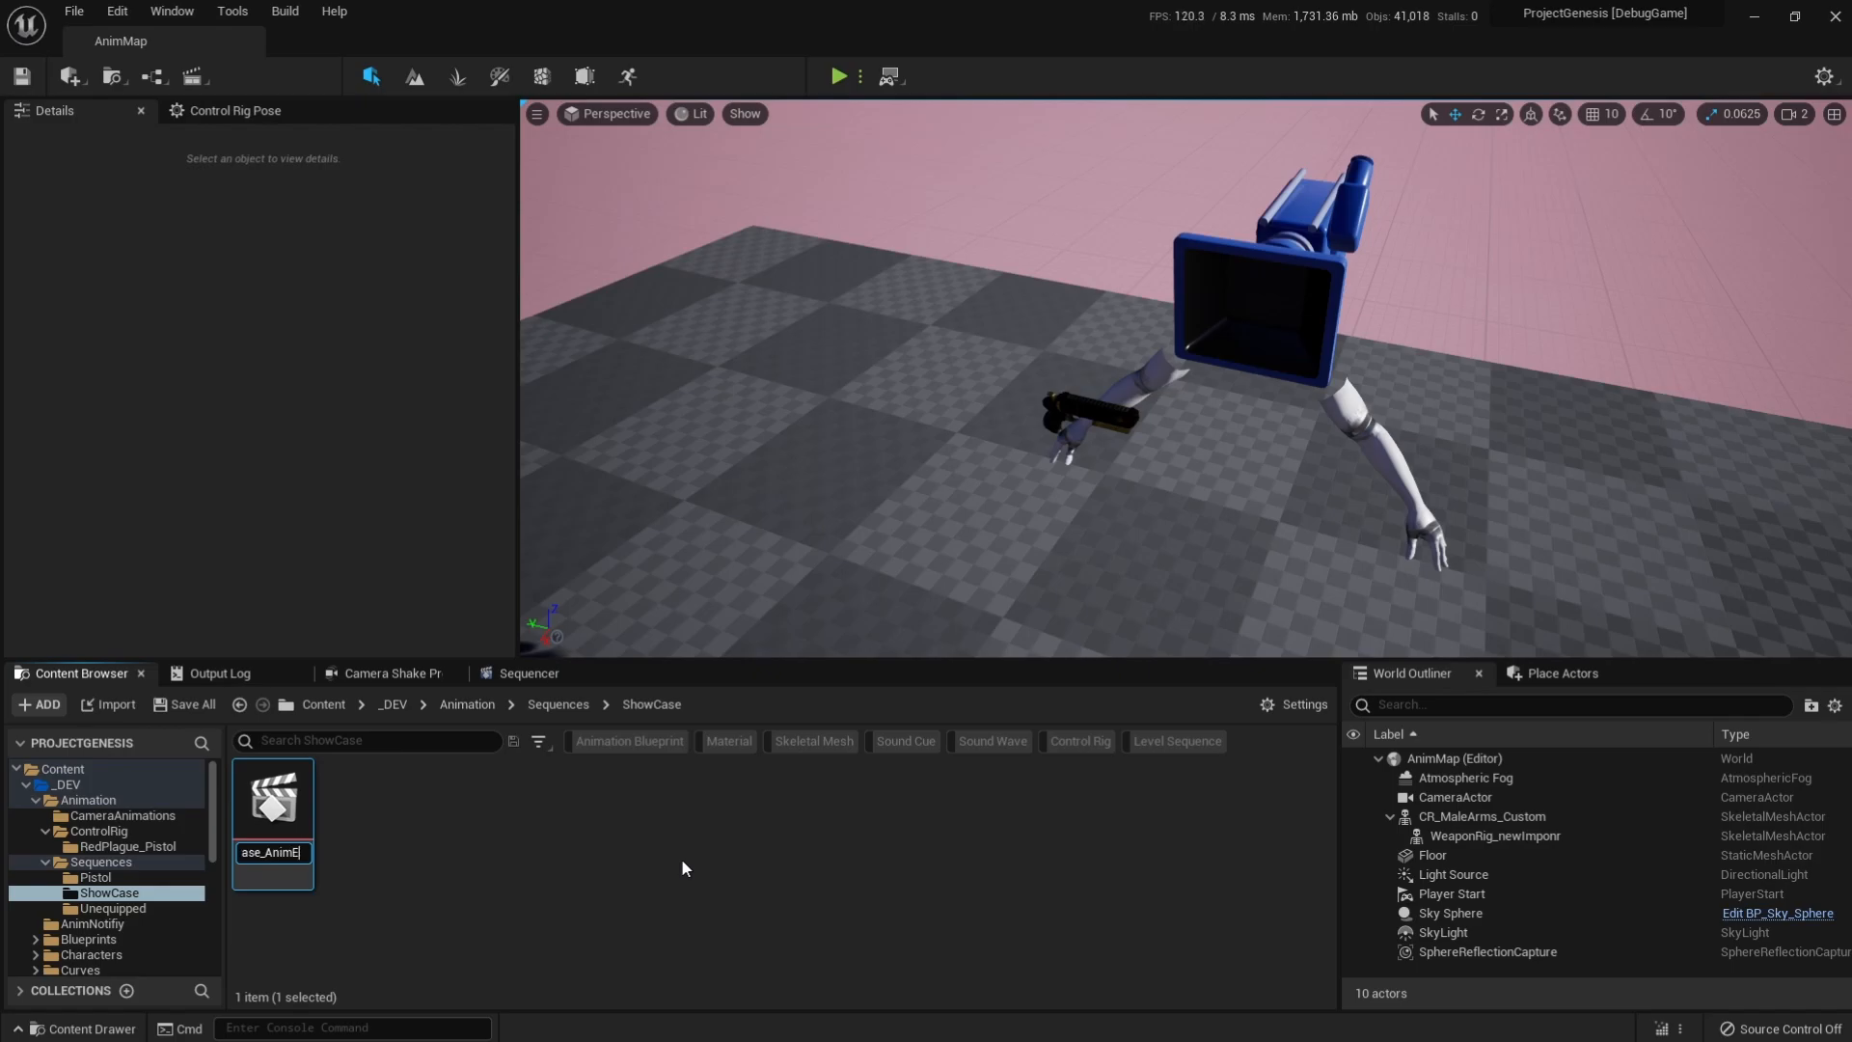
pyautogui.write('t')
pyautogui.press('Return')
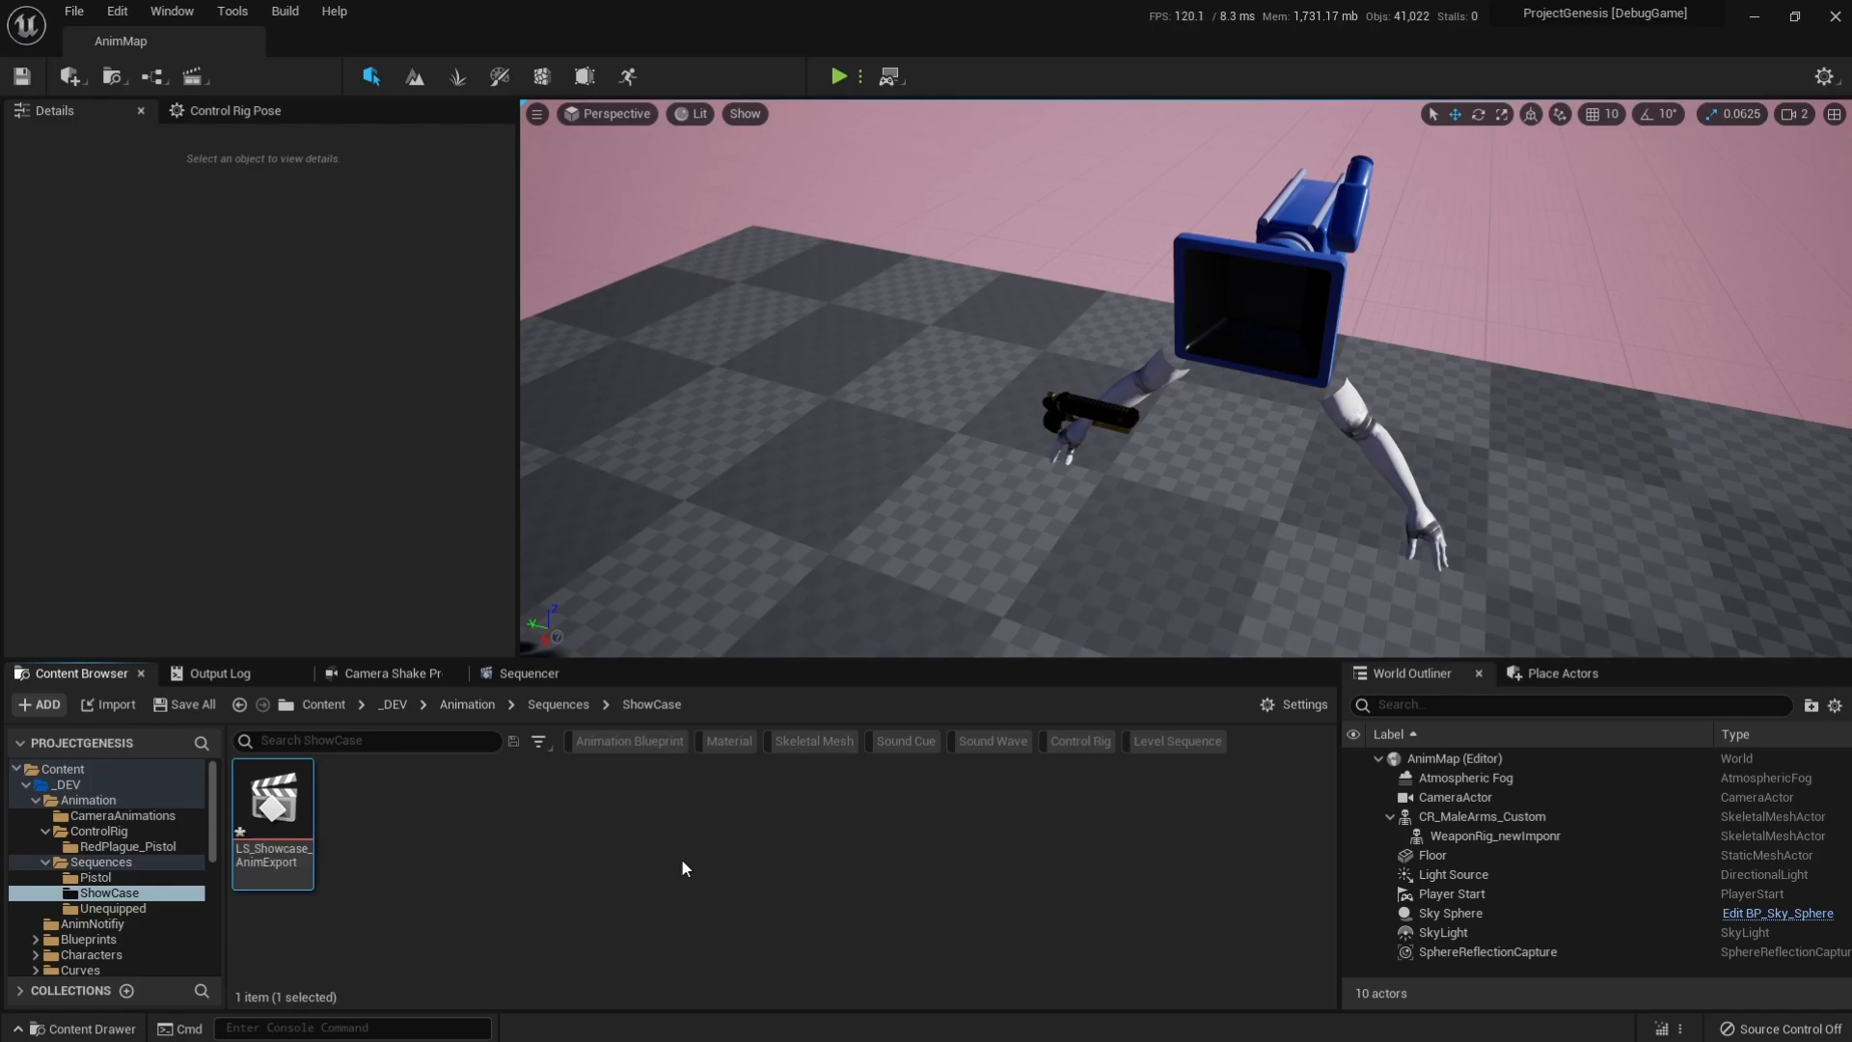
# Open LS_Showcase_AnimExport and add the CR_MaleArms_Custom actor to it, along with a CR_MaleArms_Custom control rig track.
pyautogui.doubleClick(305, 830)
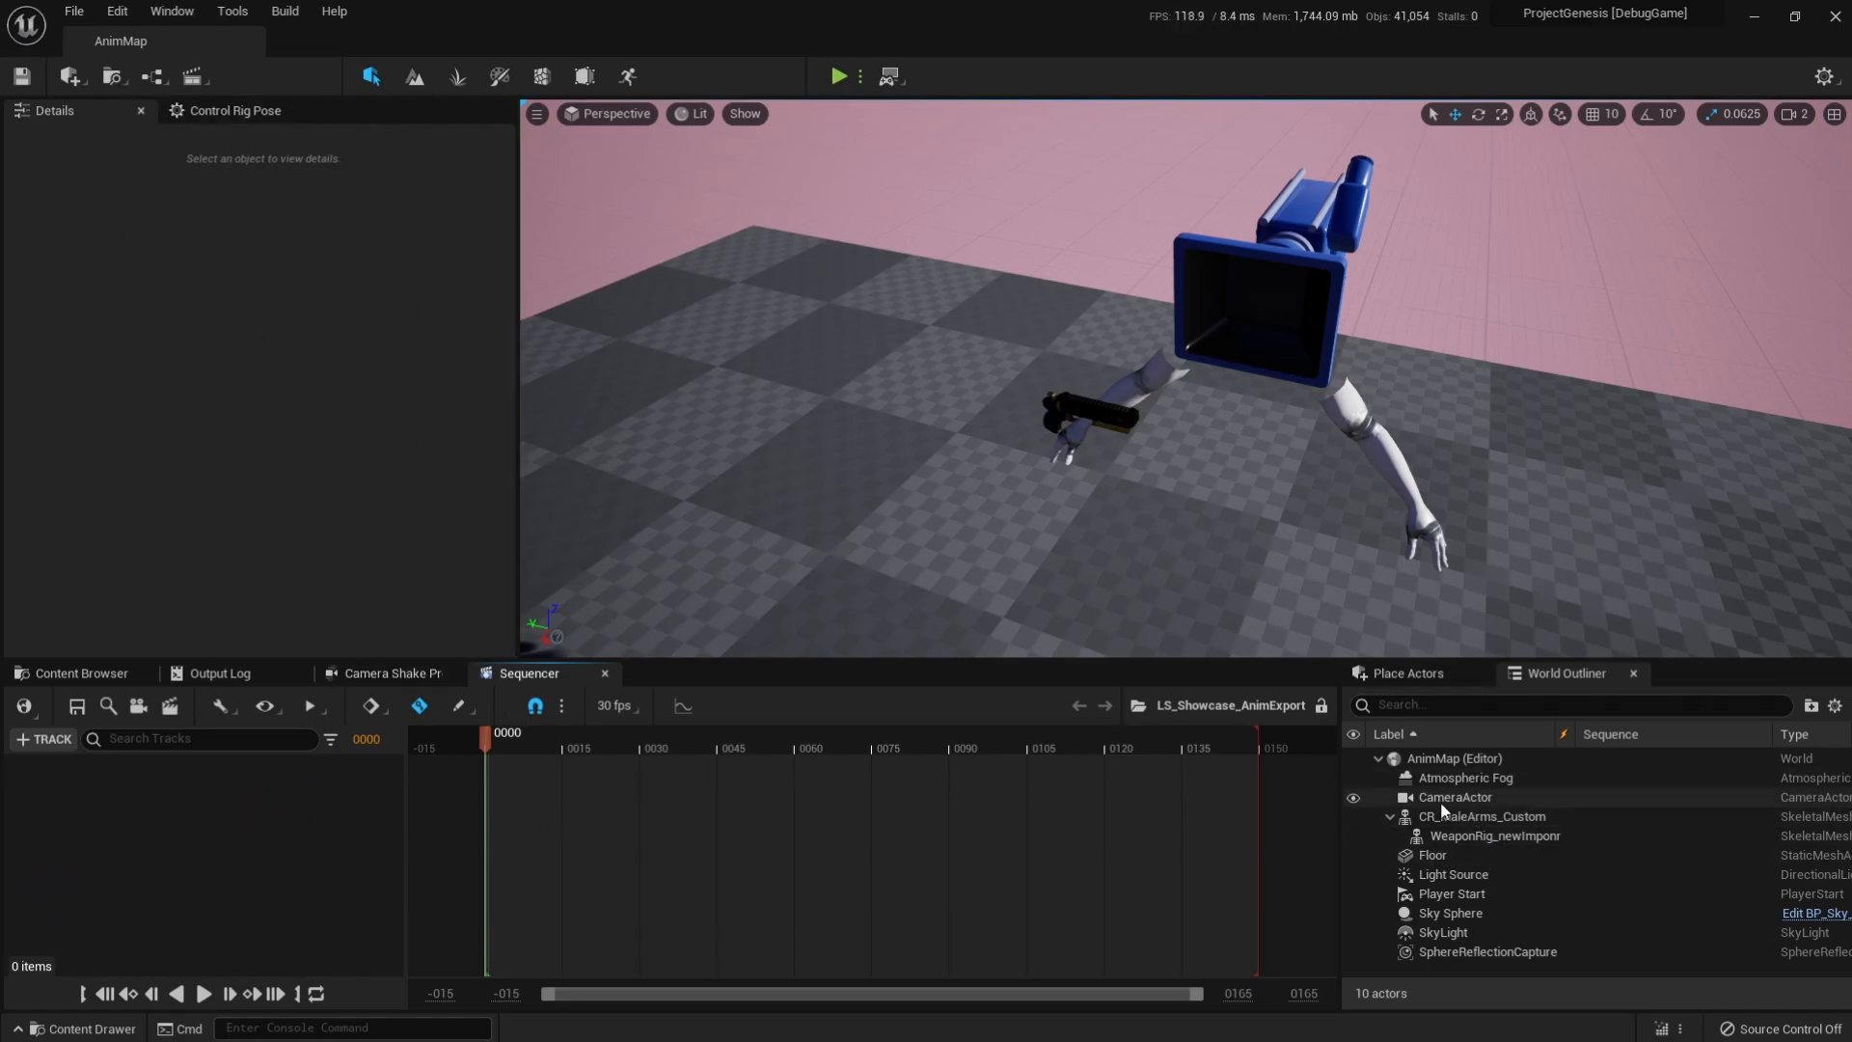
pyautogui.moveTo(1500, 825); pyautogui.dragTo(705, 791)
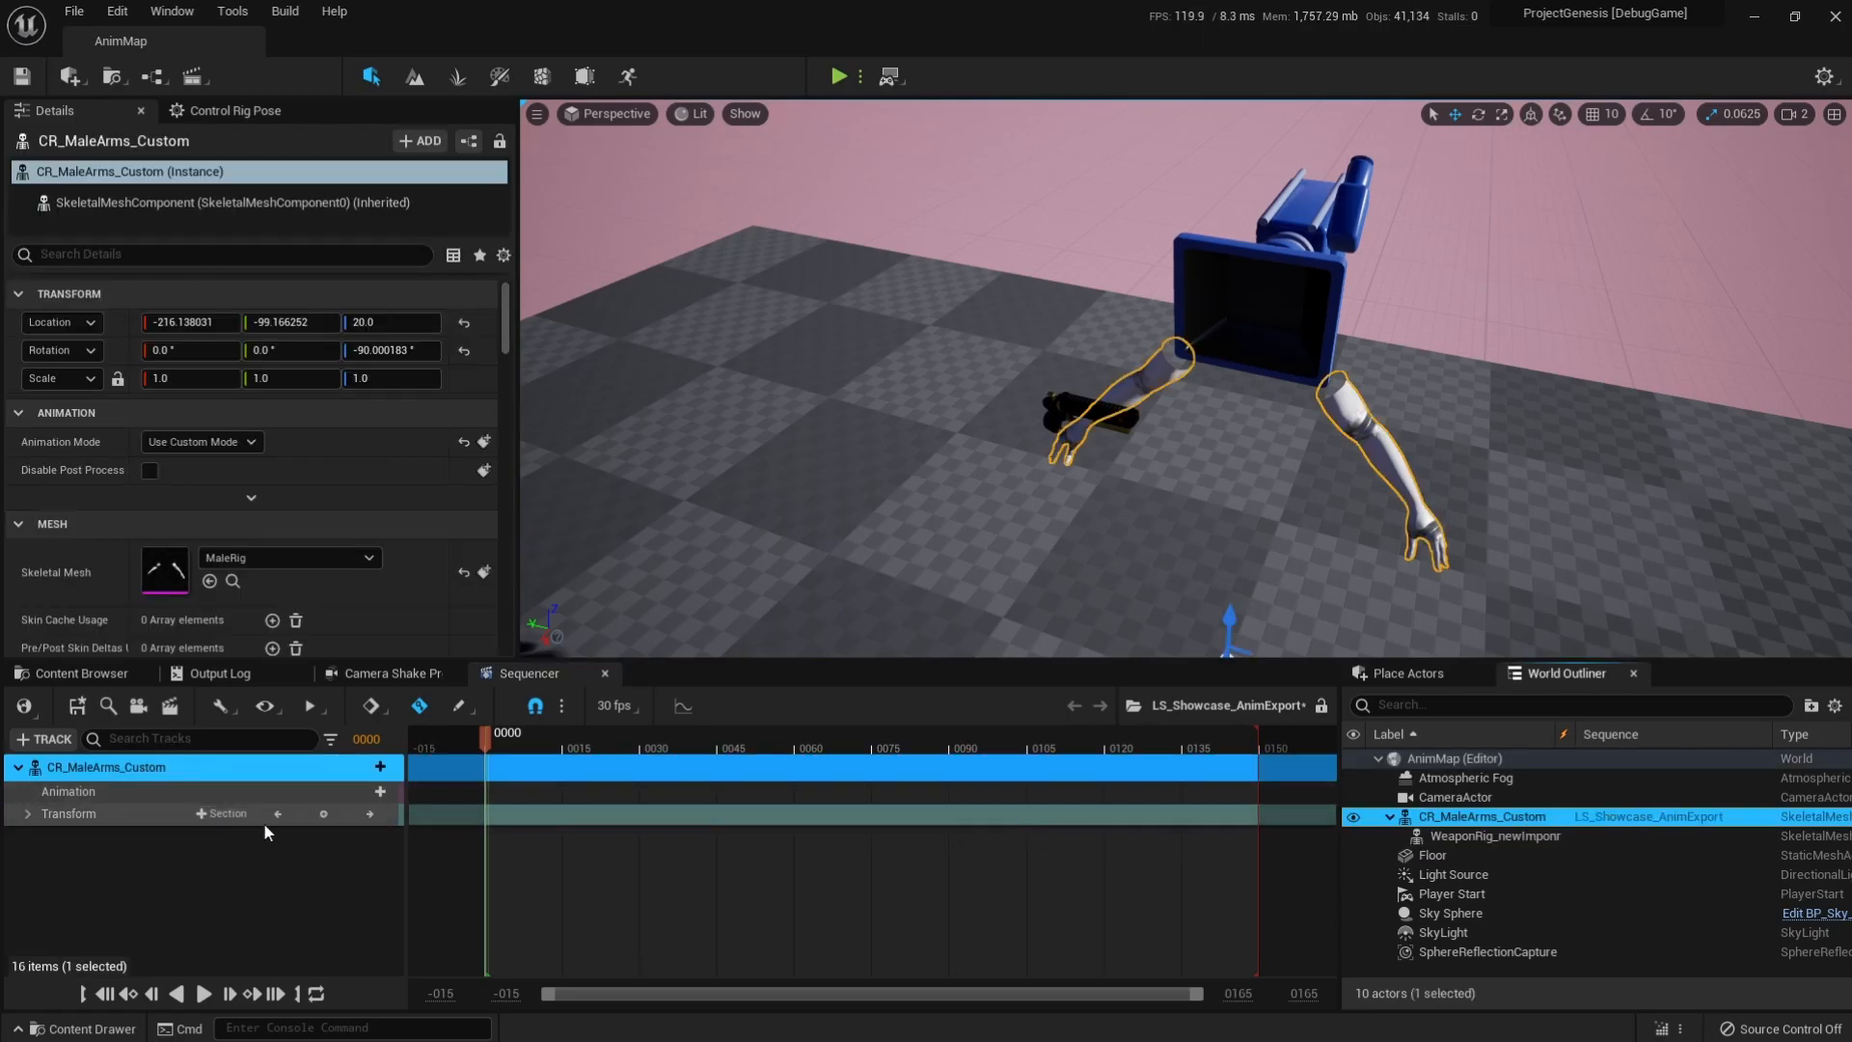
pyautogui.click(368, 768)
pyautogui.moveTo(431, 633)
pyautogui.moveTo(677, 706)
pyautogui.click(886, 743)
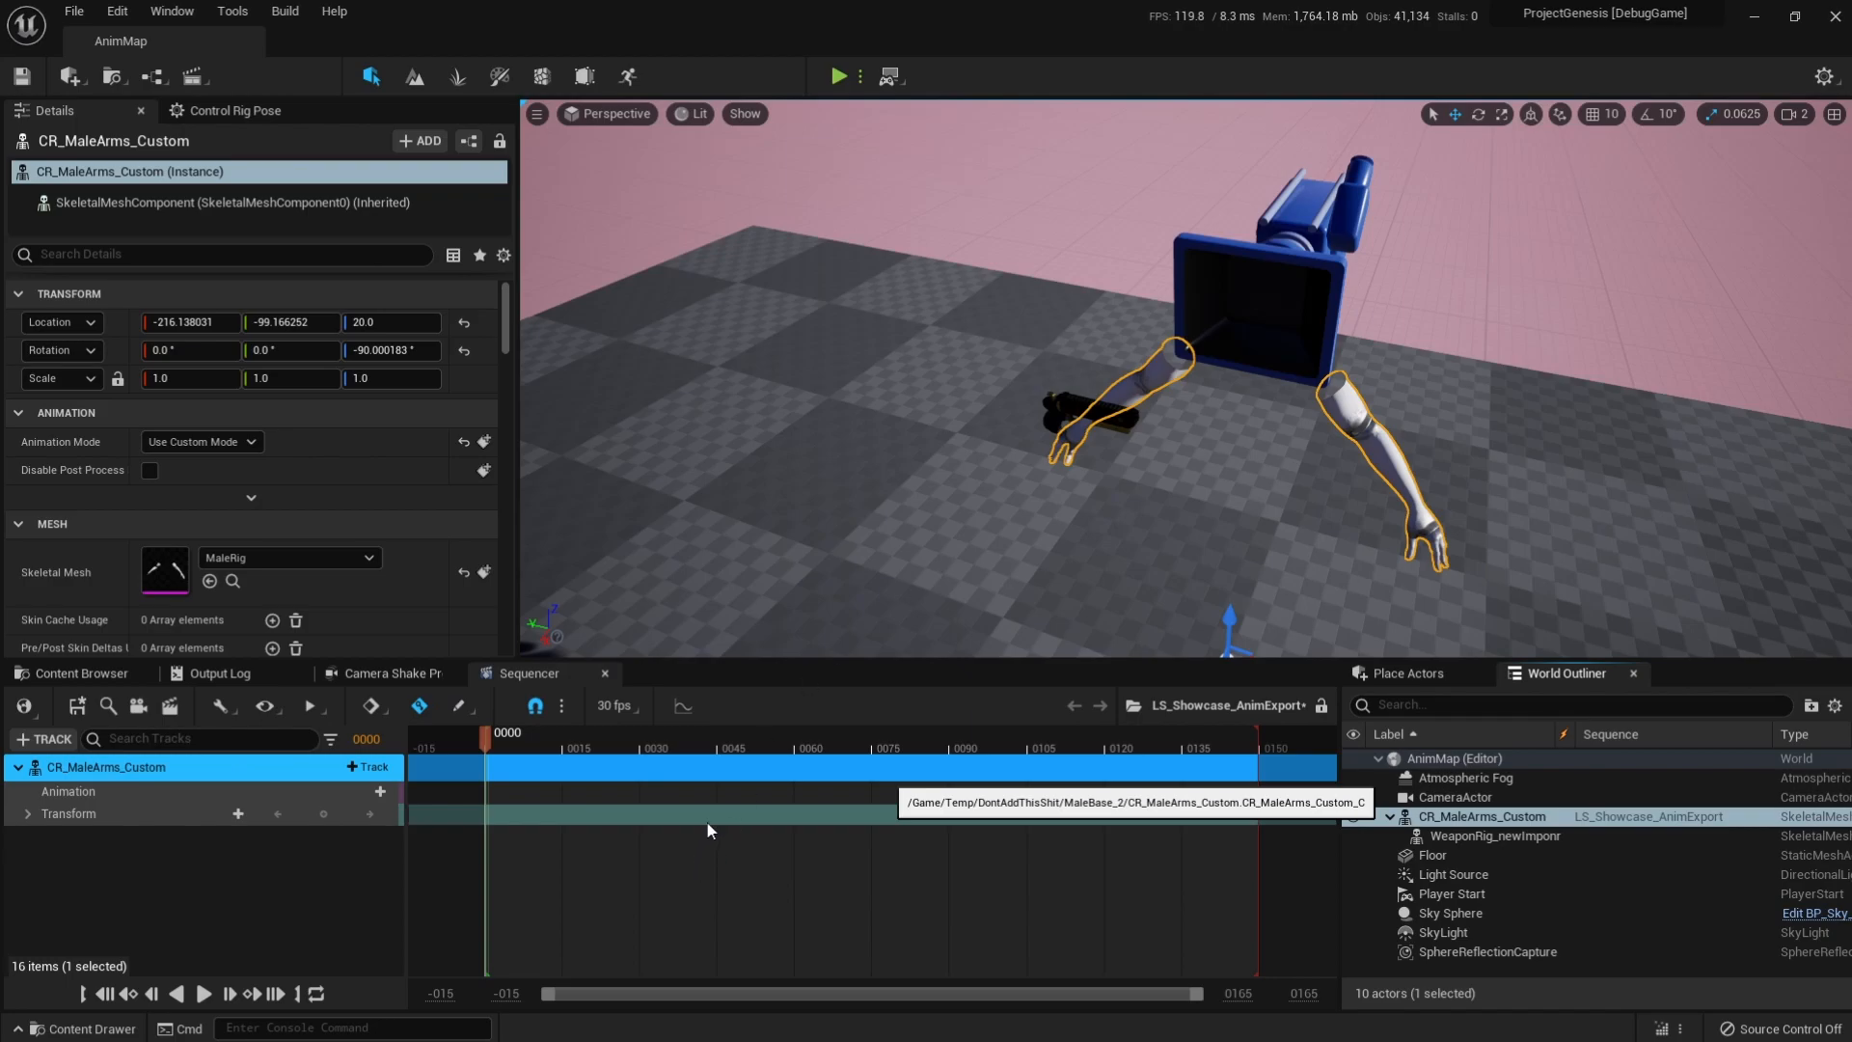
pyautogui.moveTo(982, 510); pyautogui.dragTo(1048, 579, button='right')
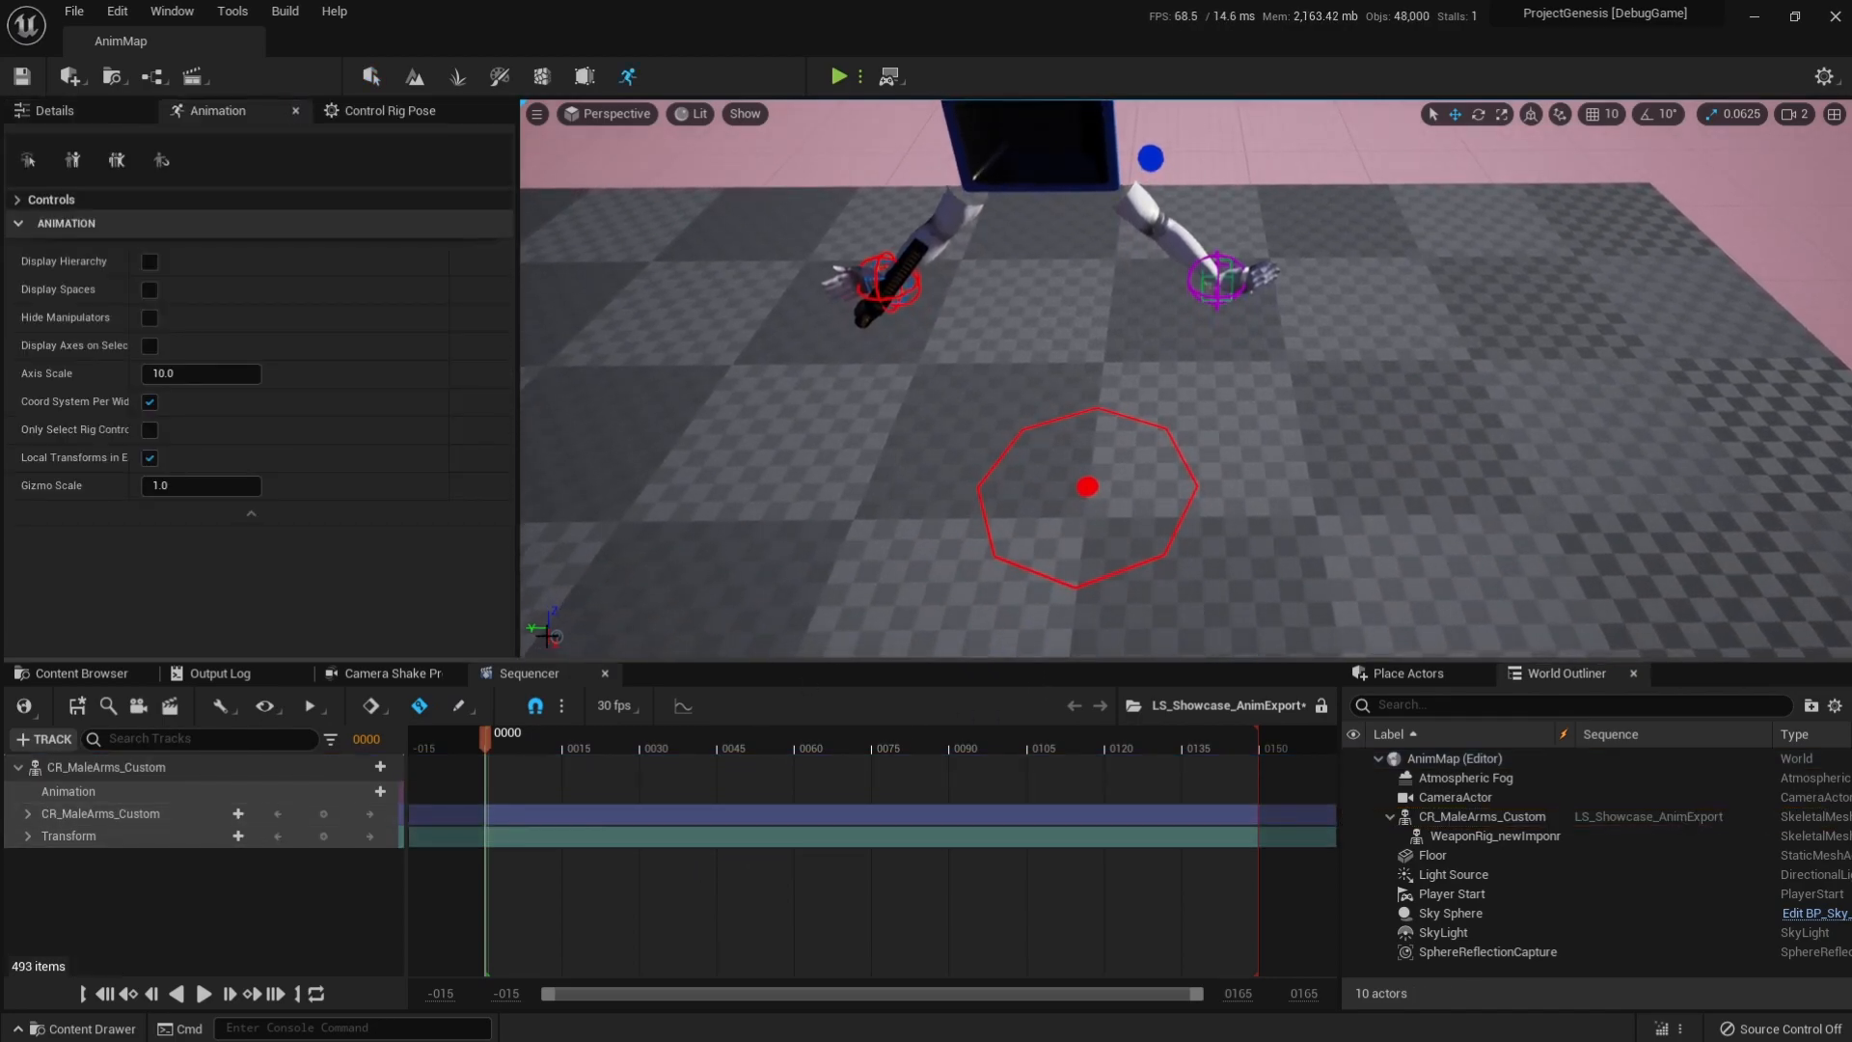
# Select all controls of the CR_MaleArms_Custom rig and apply the saved Pistol_Idle pose at frame 0.
pyautogui.click(93, 813)
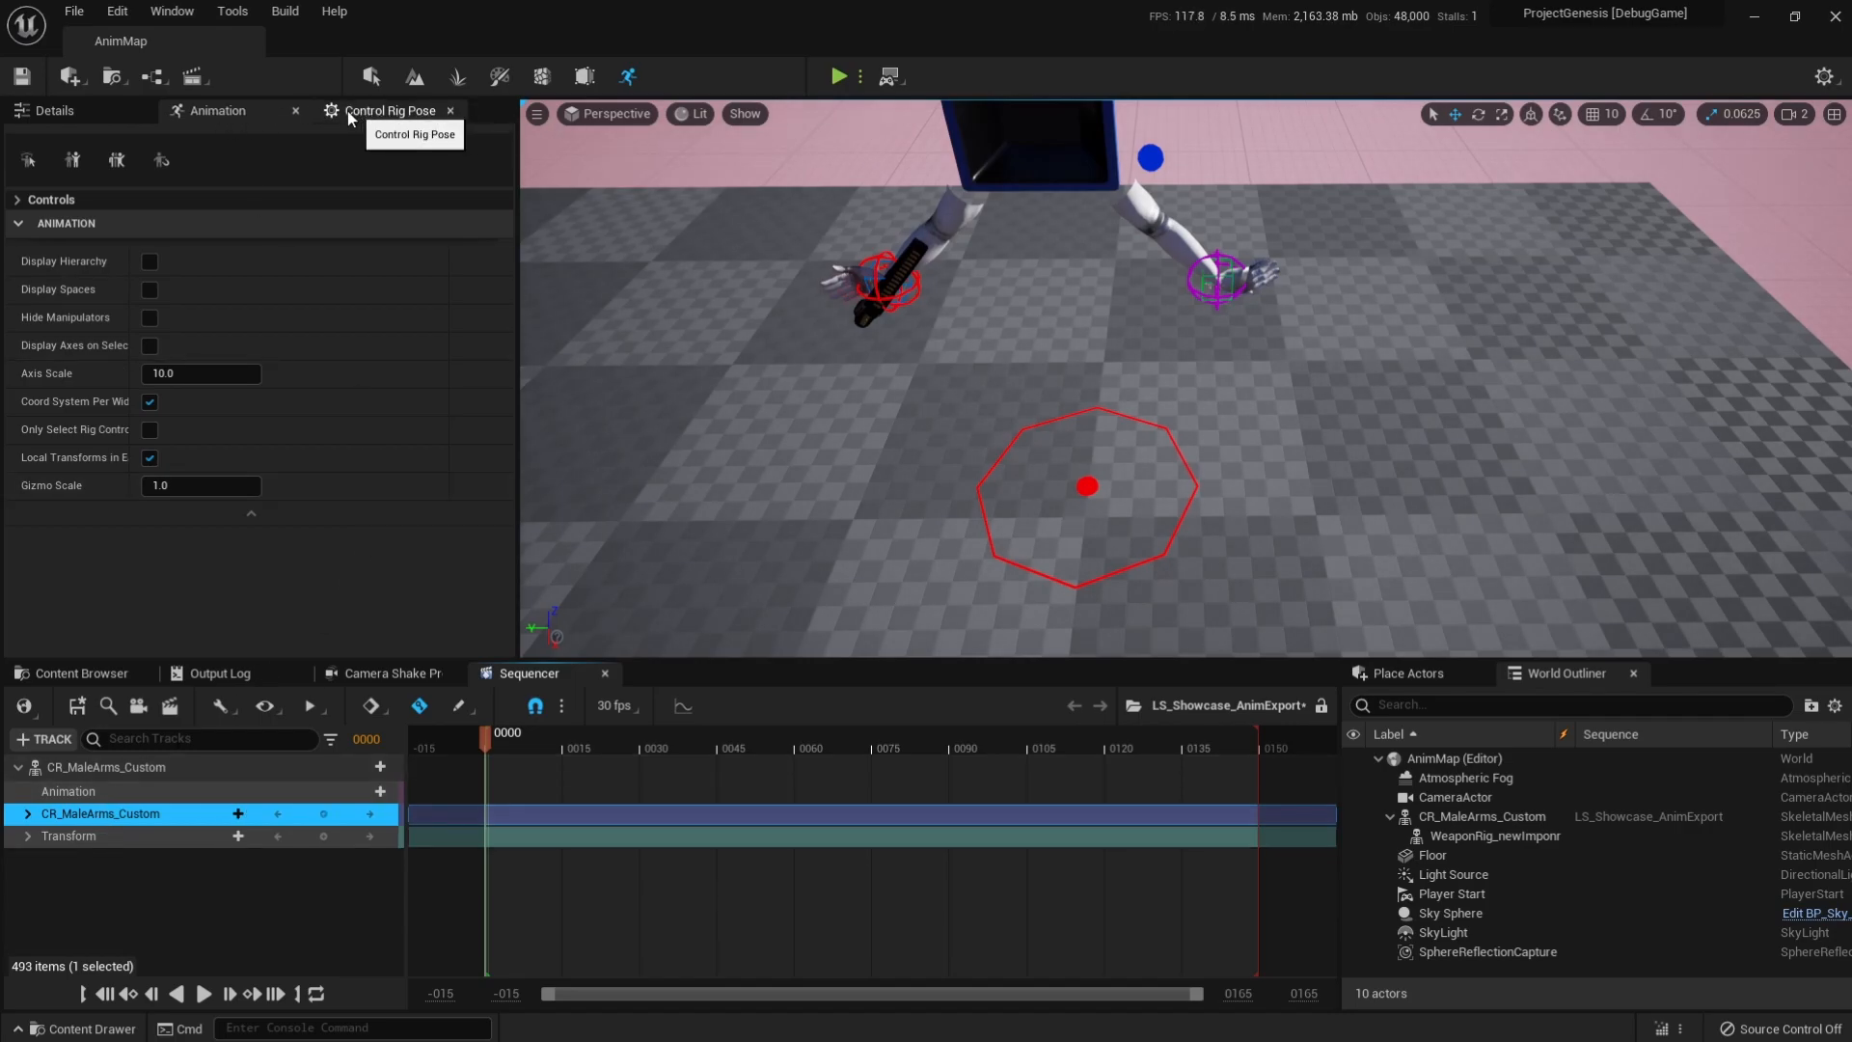
pyautogui.click(43, 199)
pyautogui.click(75, 247)
pyautogui.scroll(-15, 147, 324)
pyautogui.keyDown('shift'); pyautogui.click(152, 309); pyautogui.keyUp('shift')
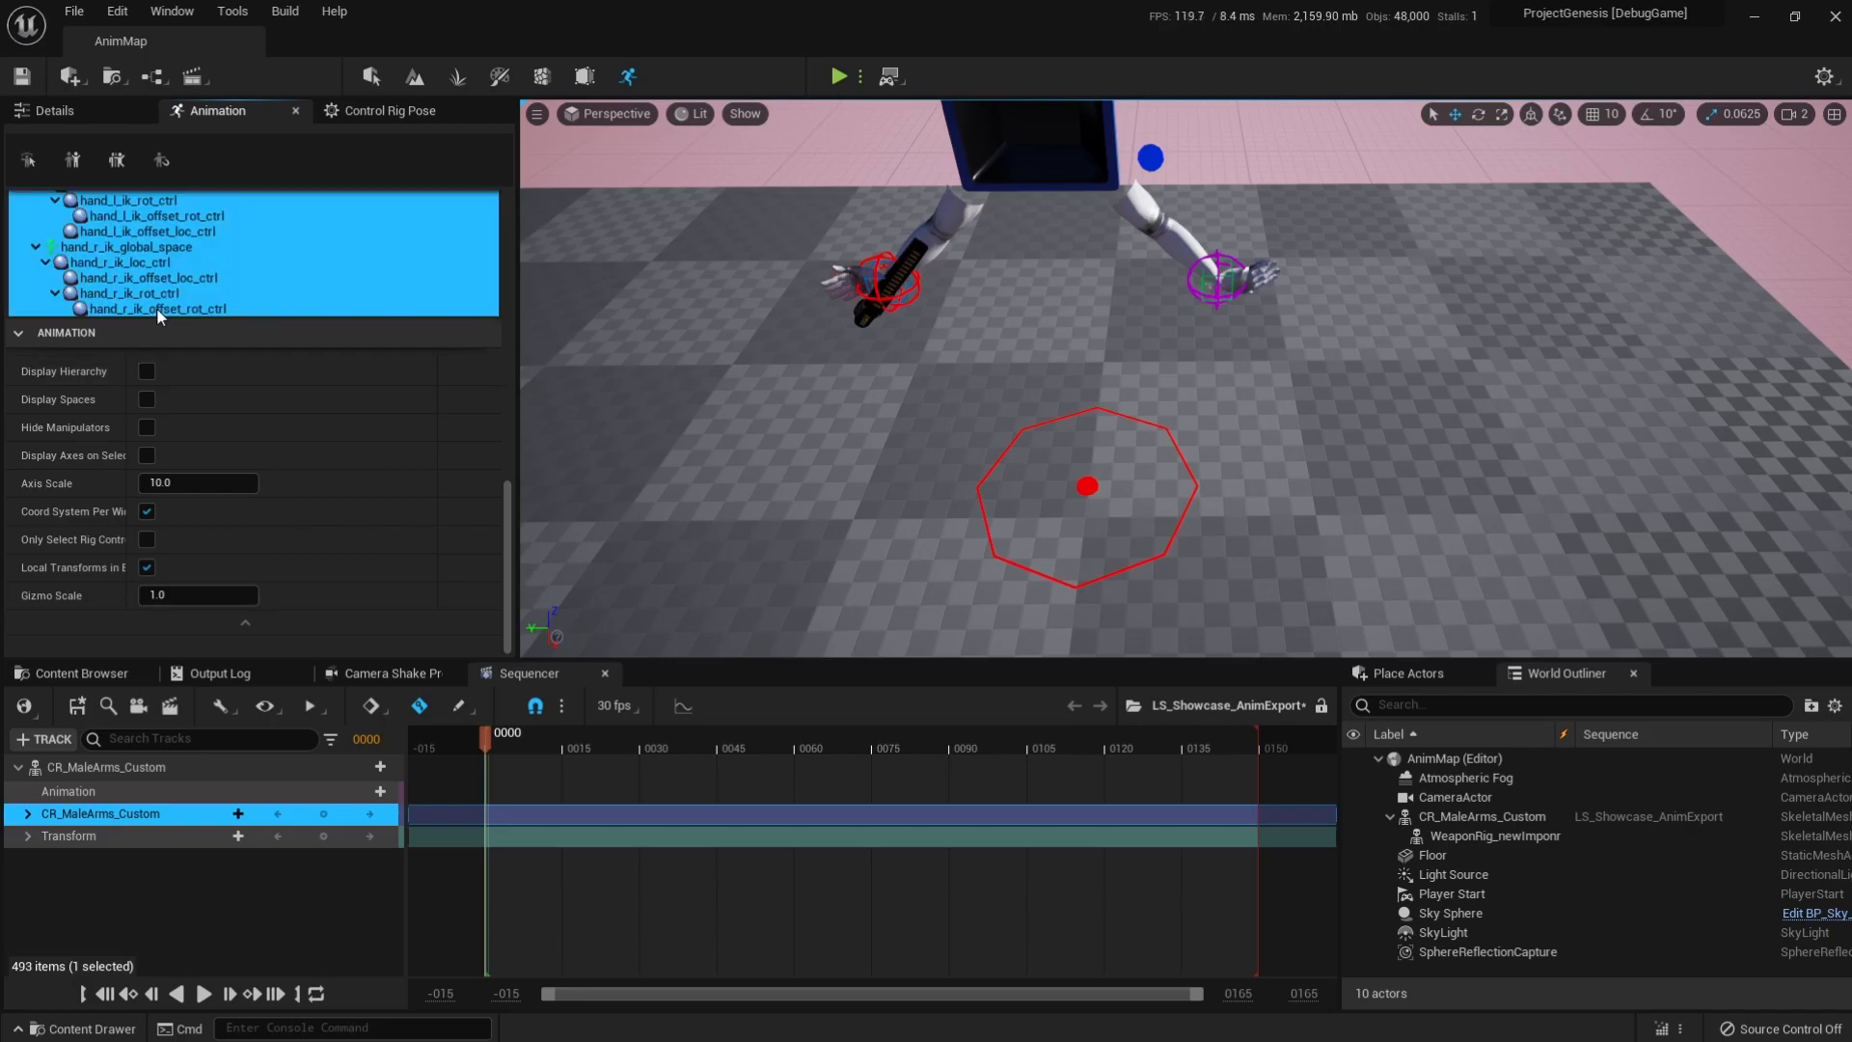
pyautogui.click(385, 111)
pyautogui.scroll(-1, 294, 355)
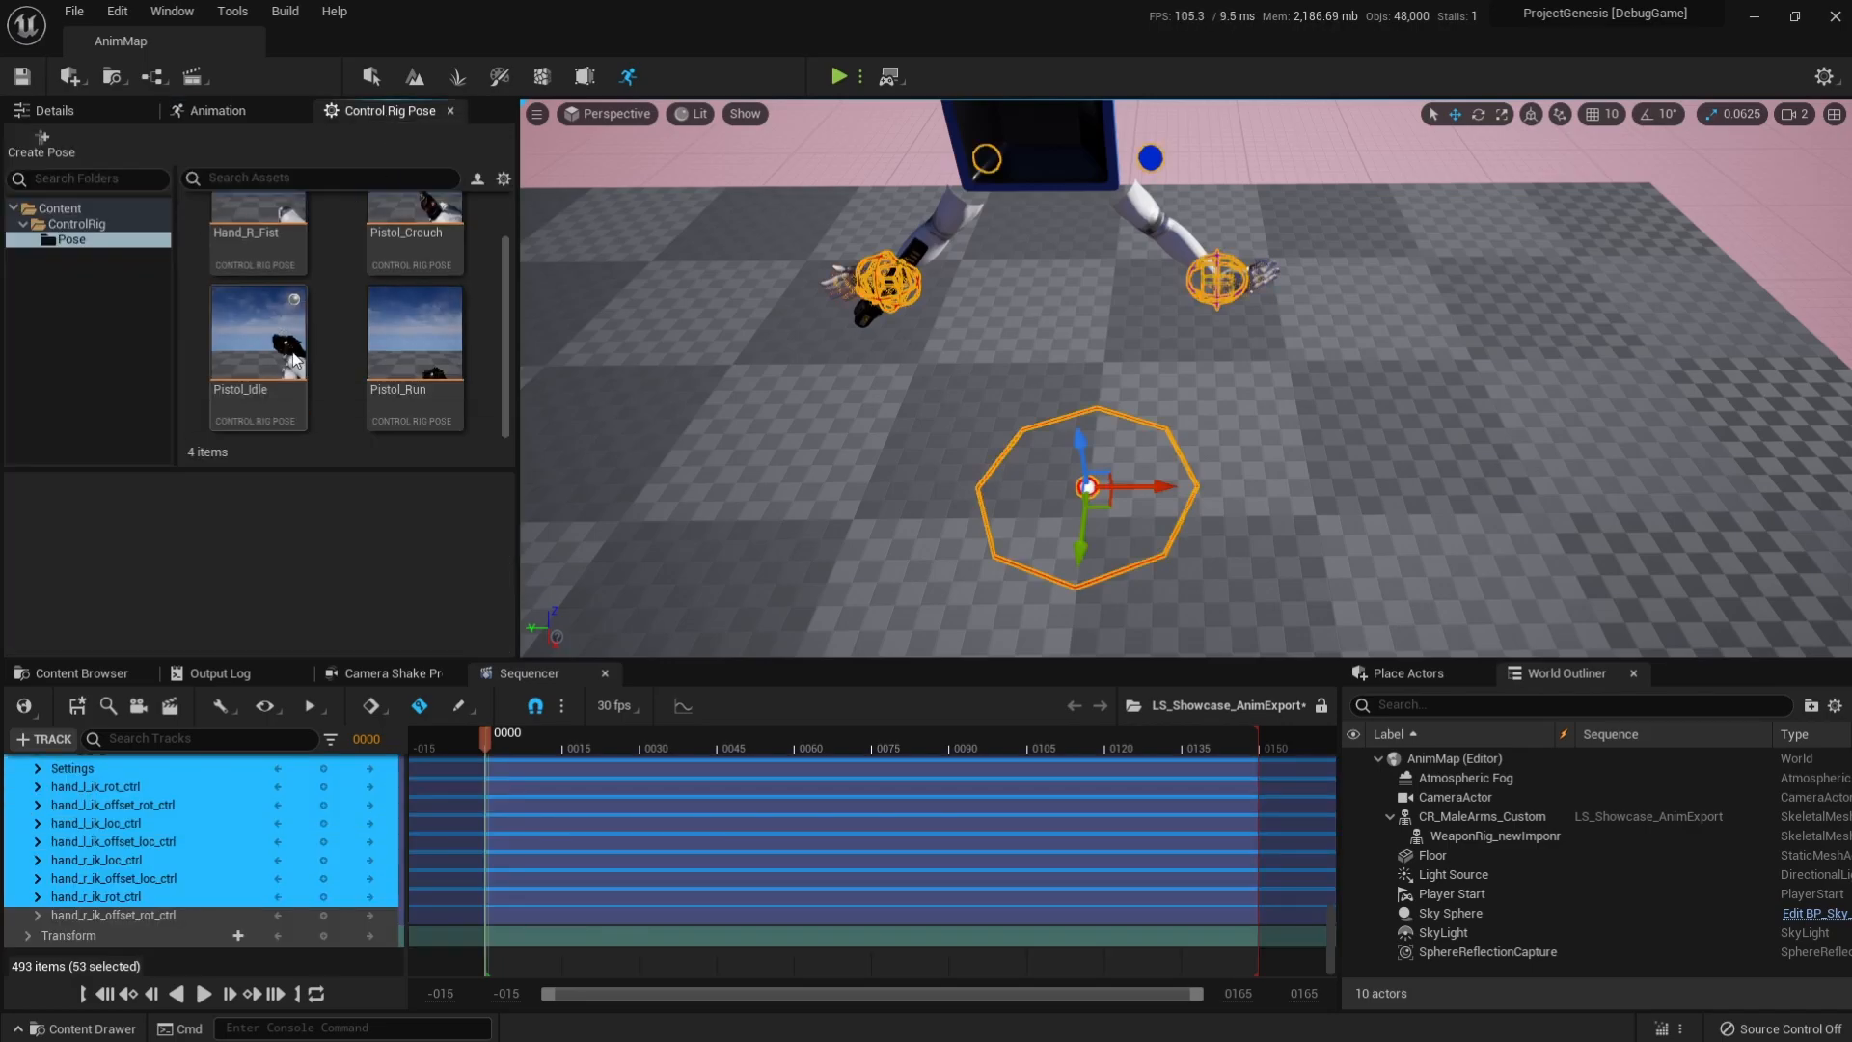
pyautogui.doubleClick(263, 401)
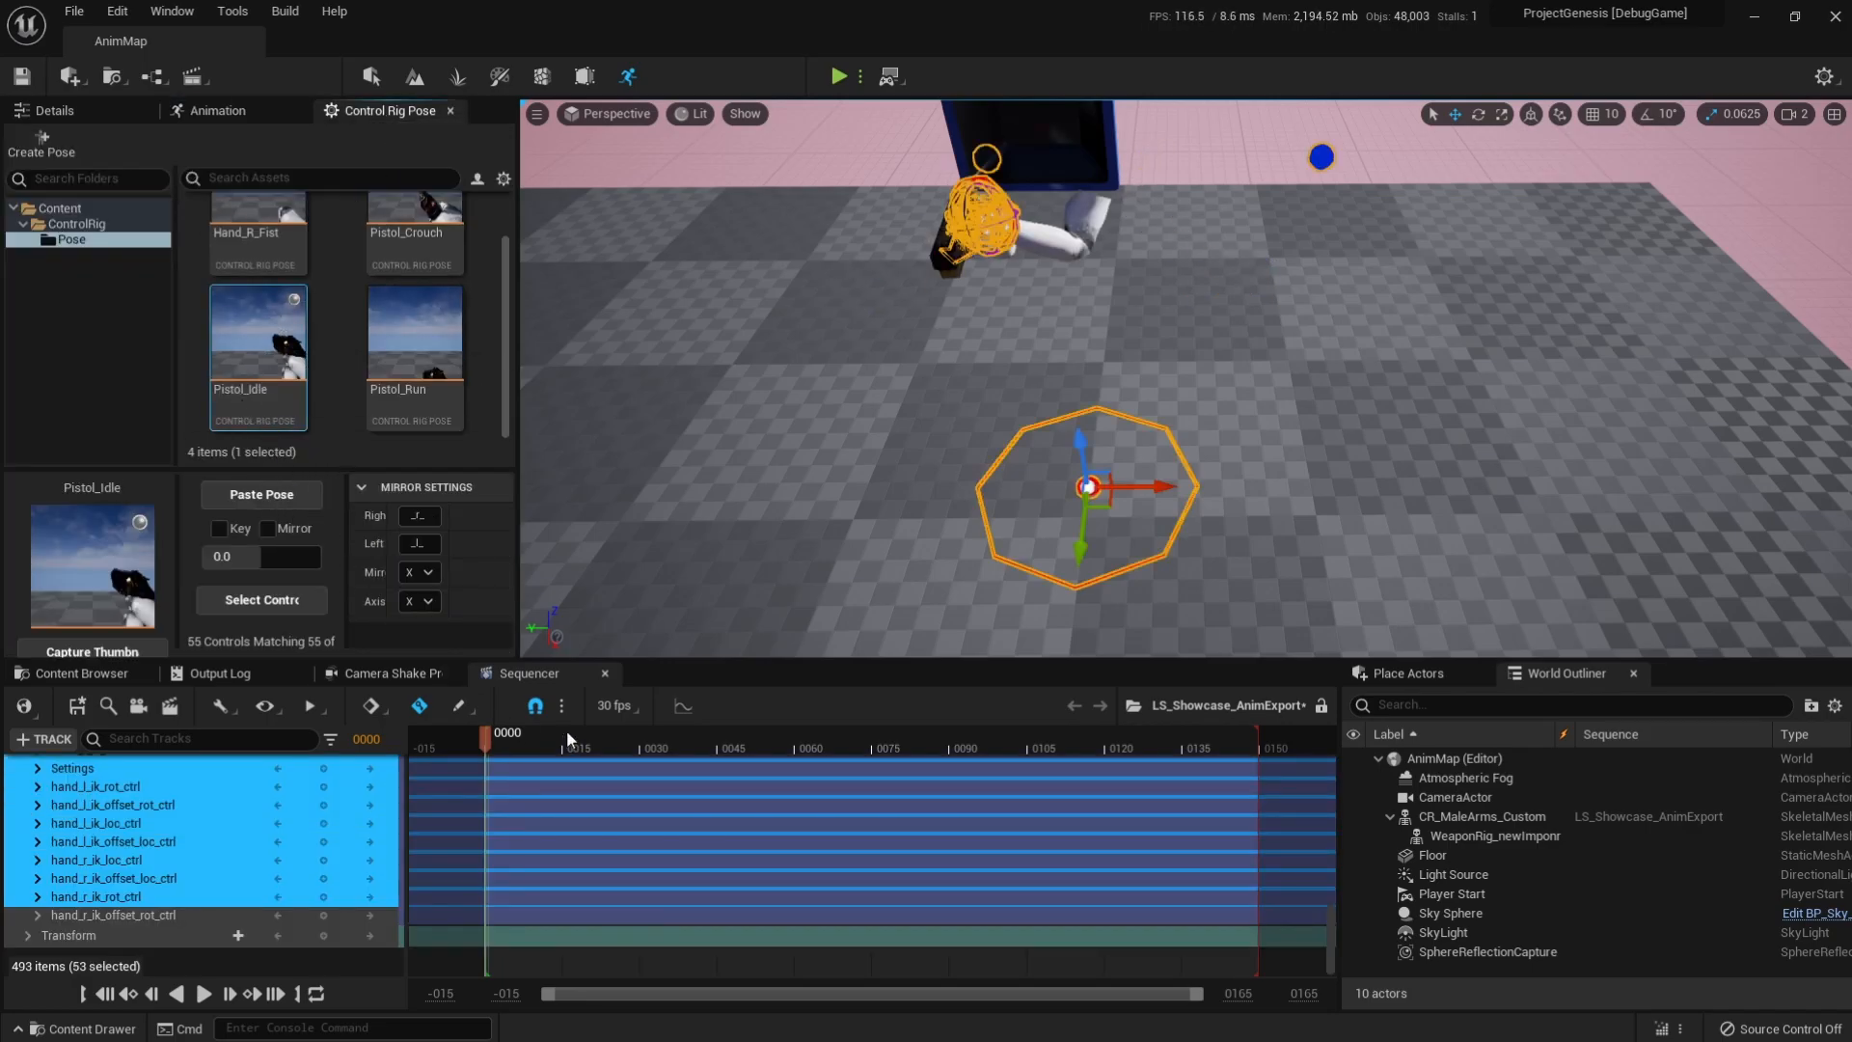
# Key all controls on the CR_MaleArms_Custom rig track at frame 0 and collapse the track.
pyautogui.scroll(15, 234, 835)
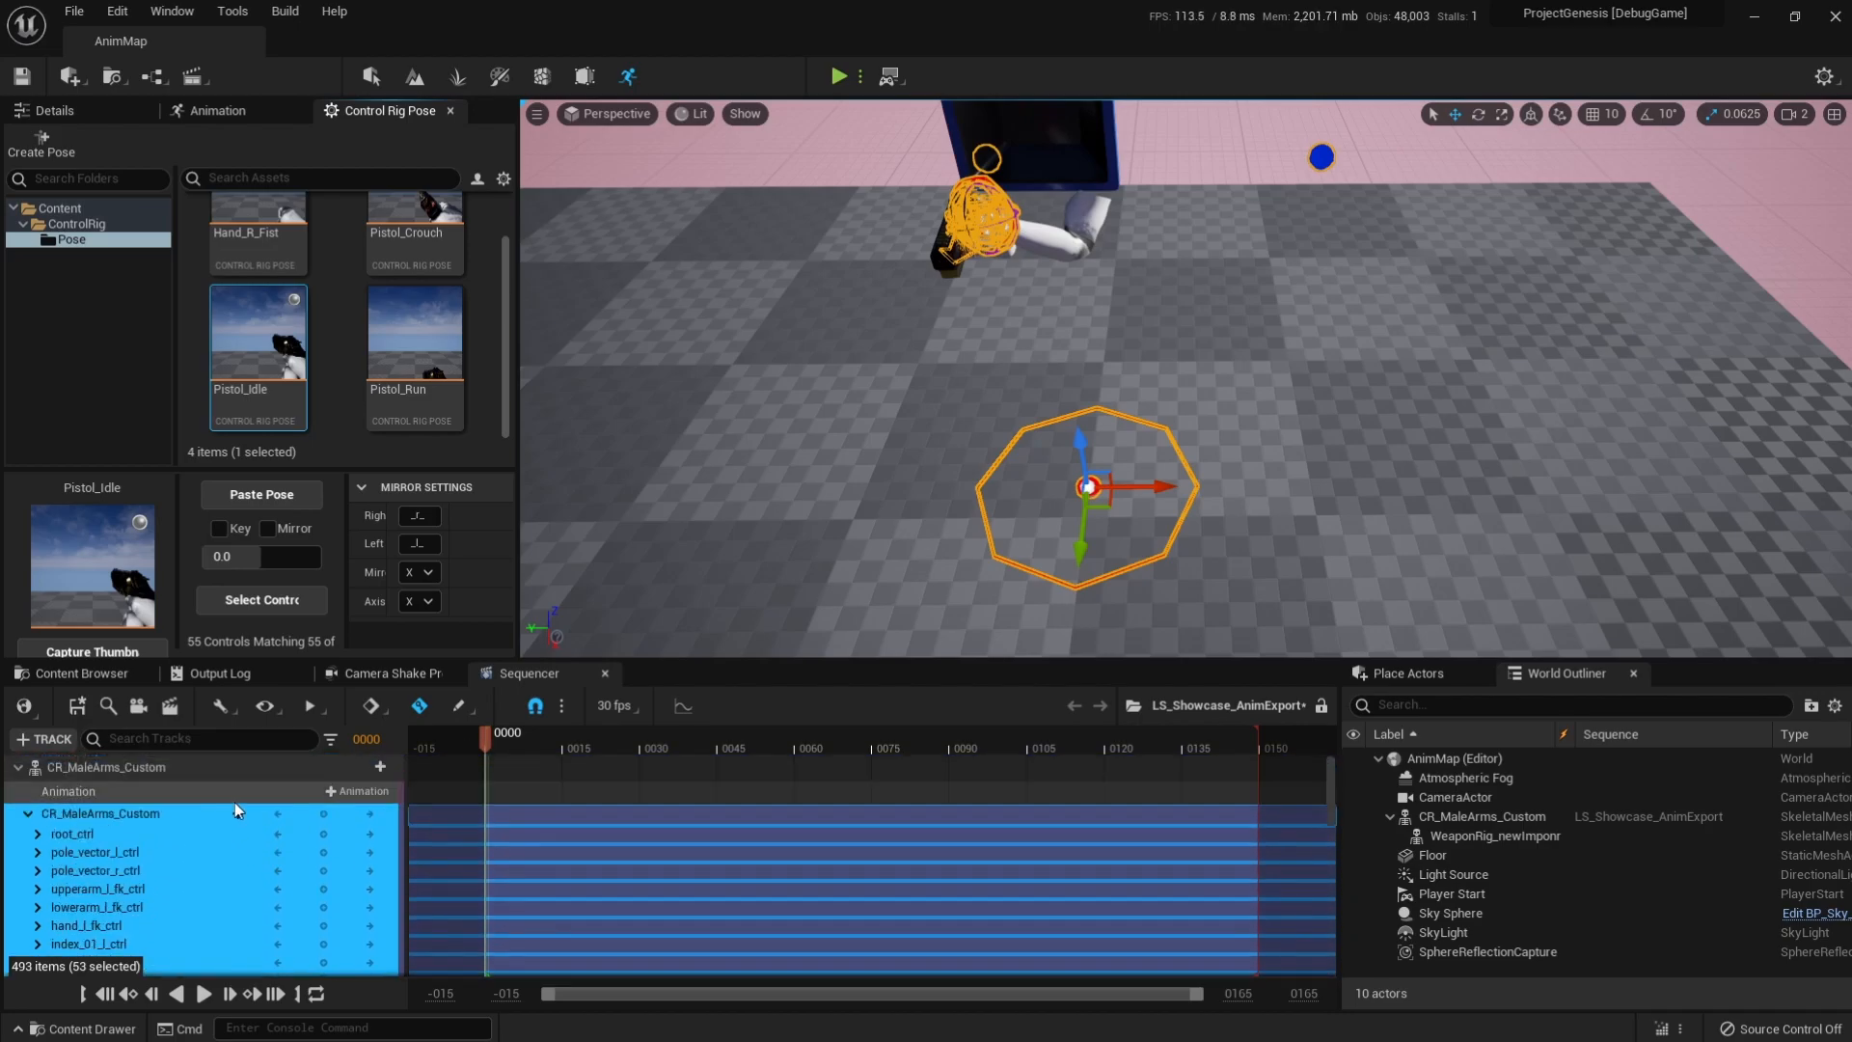
pyautogui.click(324, 813)
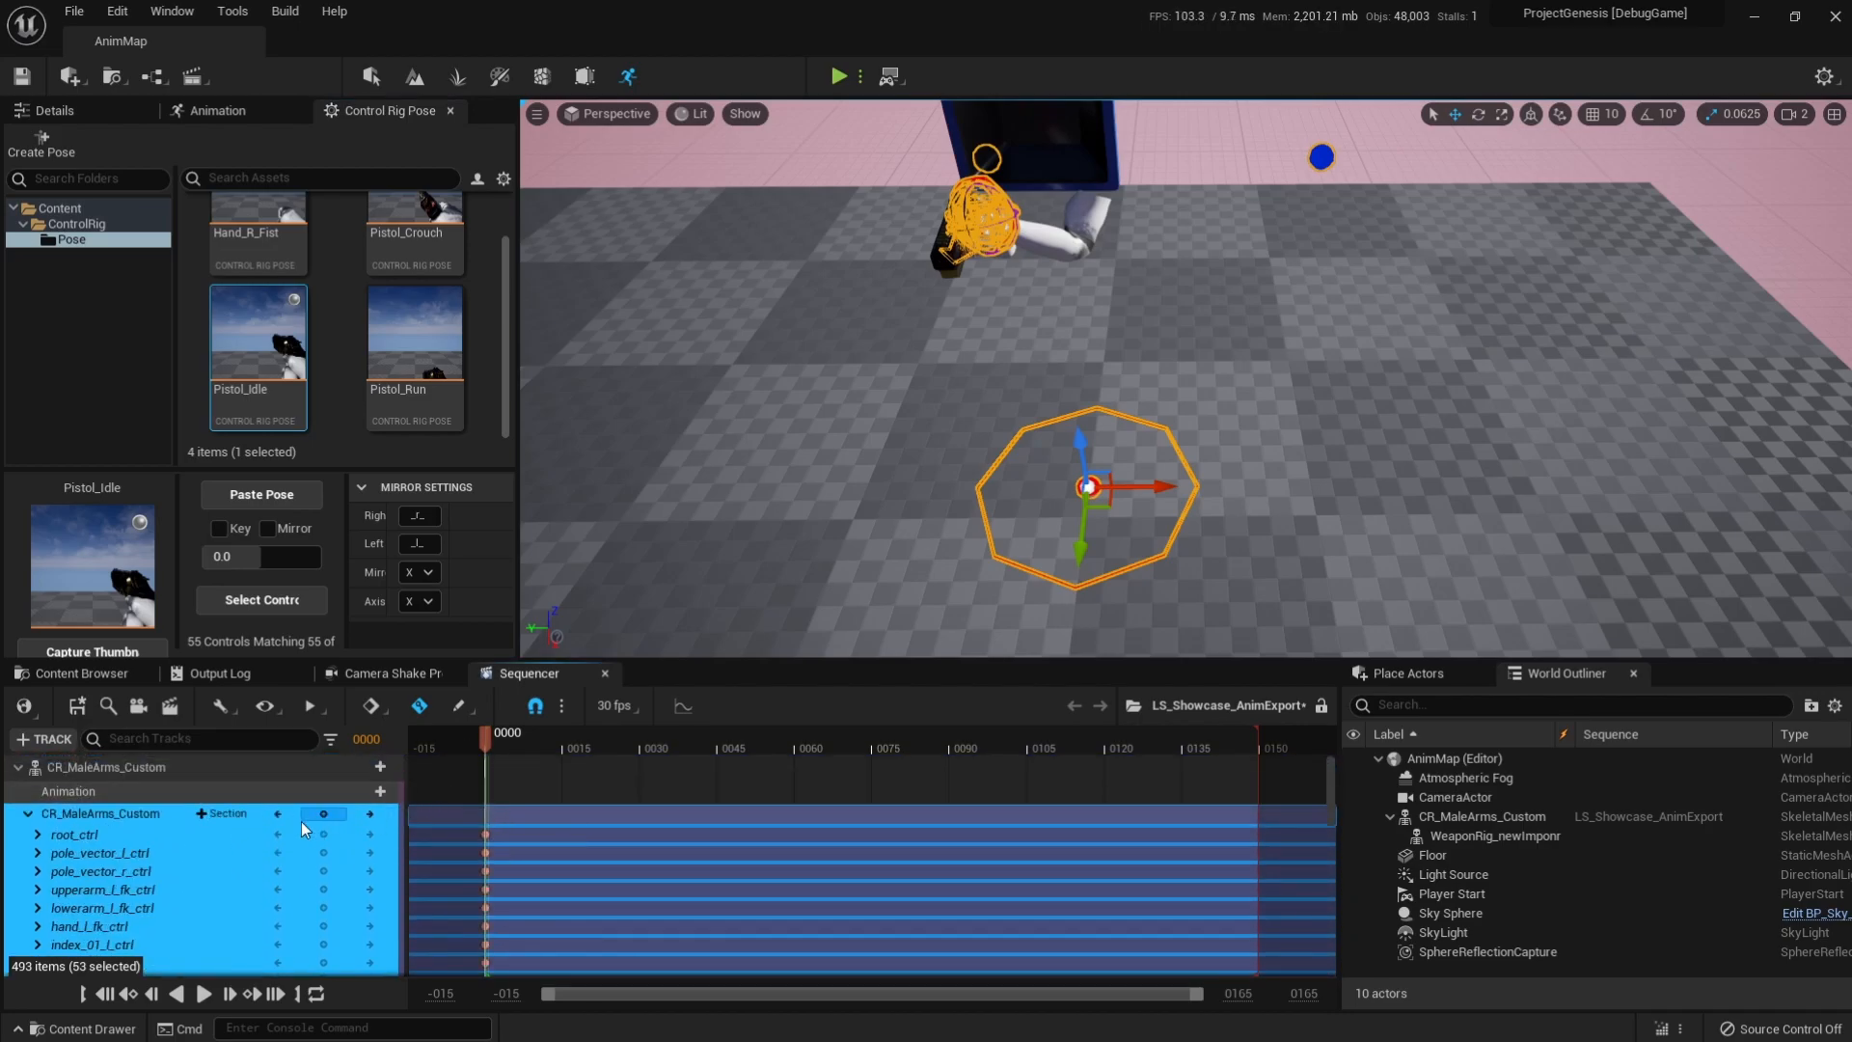
pyautogui.click(24, 816)
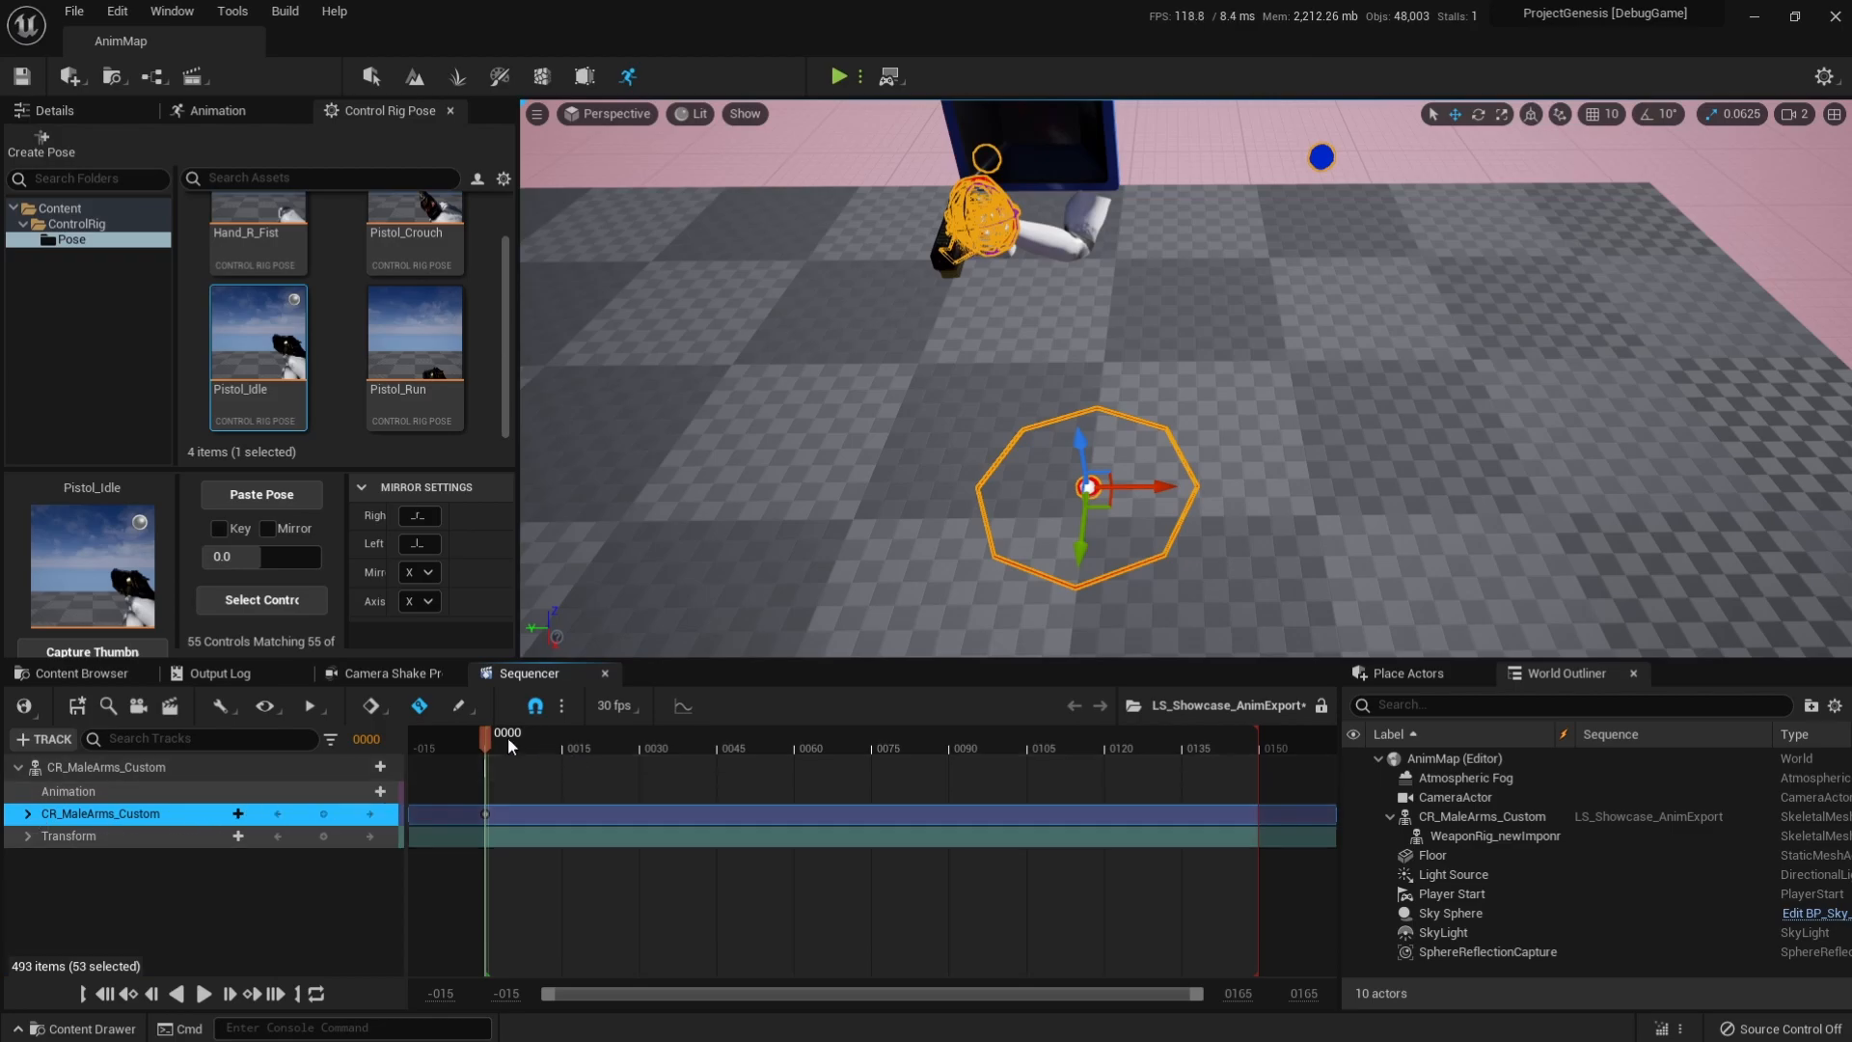
# Shorten the sequence's playback range to end at frame 30 and apply the Pistol_Crouch pose at that frame.
pyautogui.moveTo(488, 737); pyautogui.dragTo(640, 750)
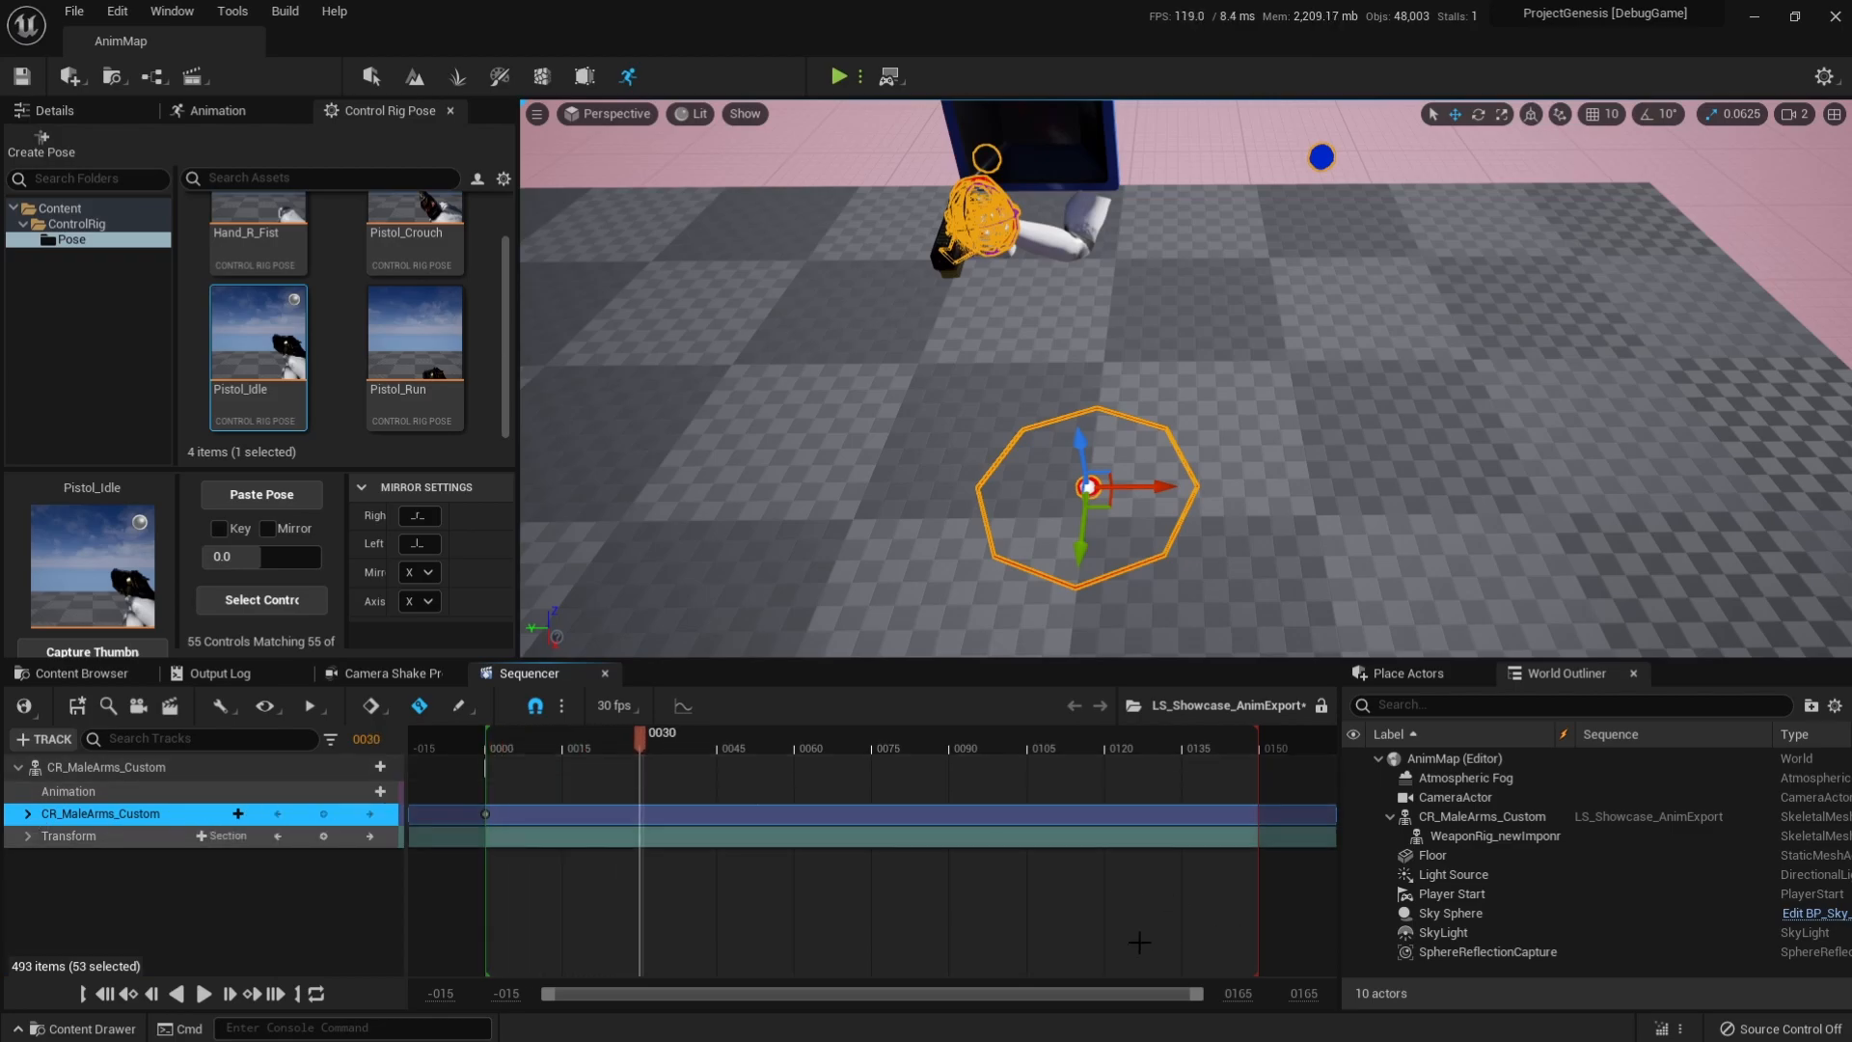
pyautogui.moveTo(1252, 743)
pyautogui.mouseDown()
pyautogui.moveTo(645, 773)
pyautogui.moveTo(564, 742)
pyautogui.moveTo(642, 740)
pyautogui.mouseUp()
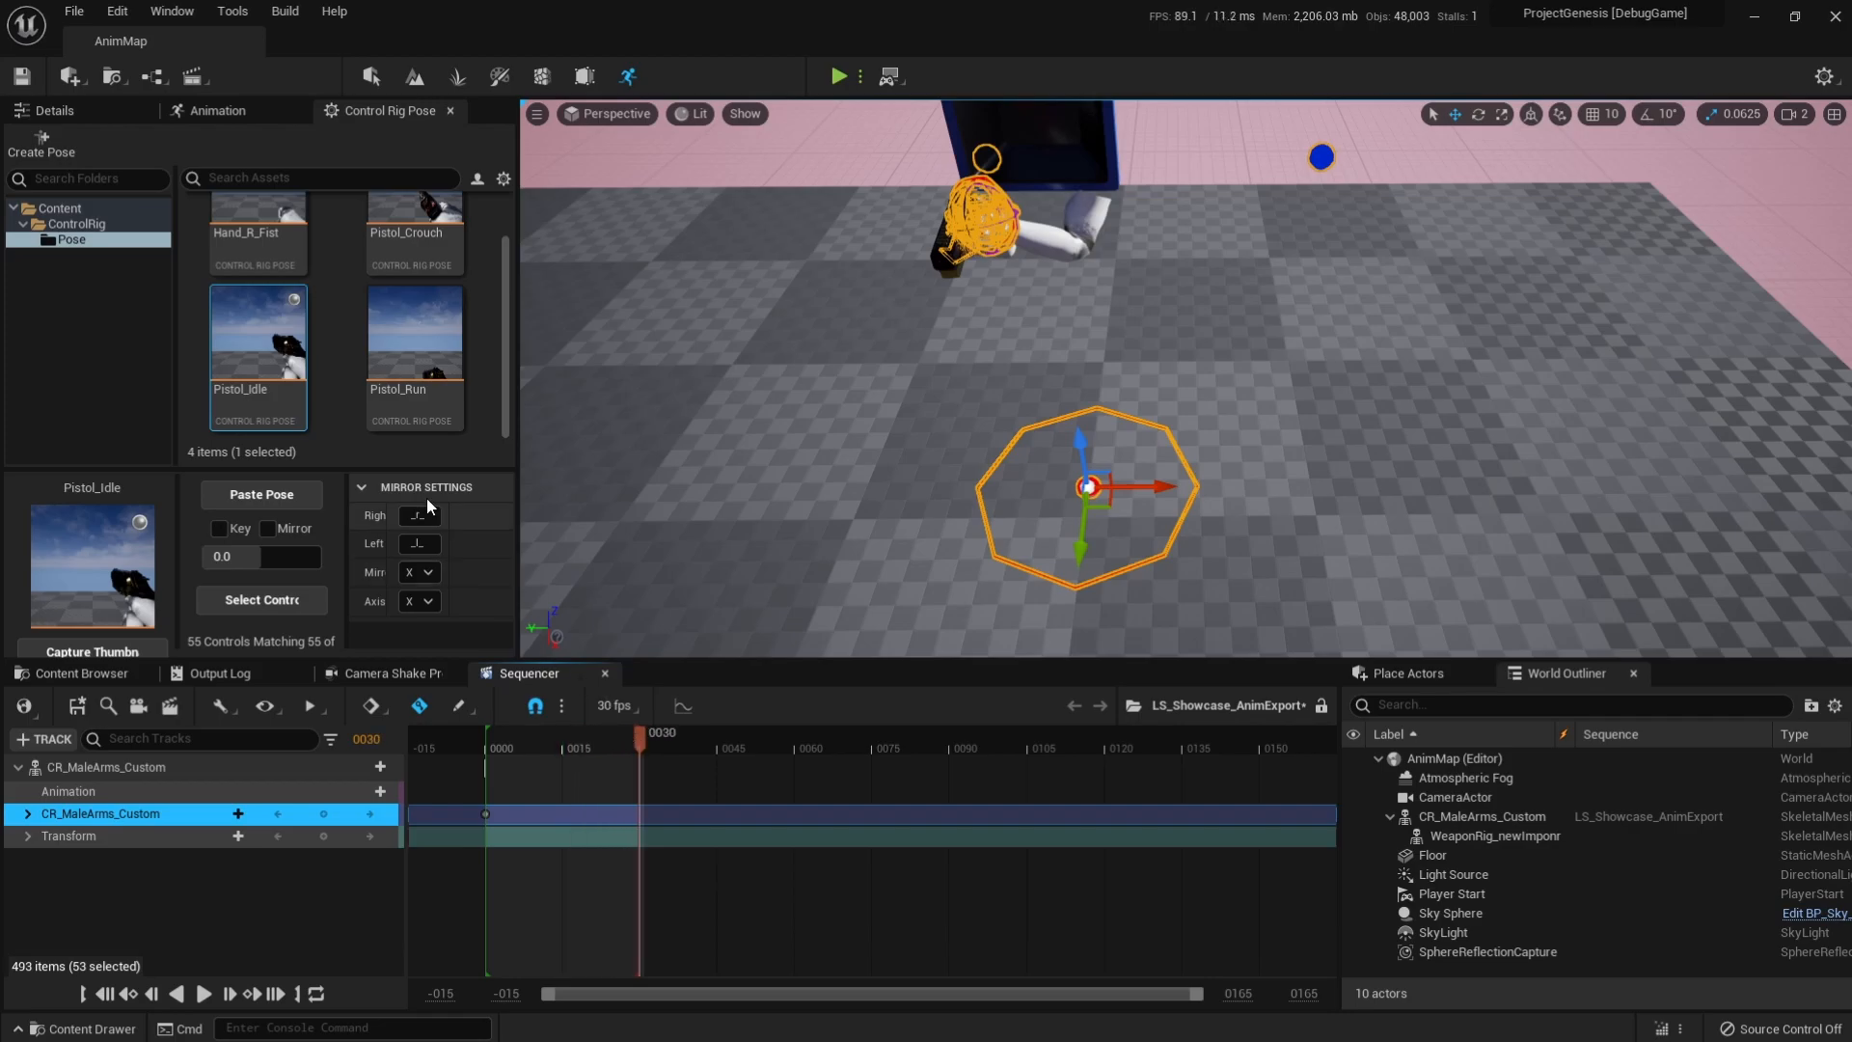
pyautogui.scroll(1, 396, 376)
pyautogui.doubleClick(392, 261)
pyautogui.moveTo(634, 738); pyautogui.dragTo(489, 731)
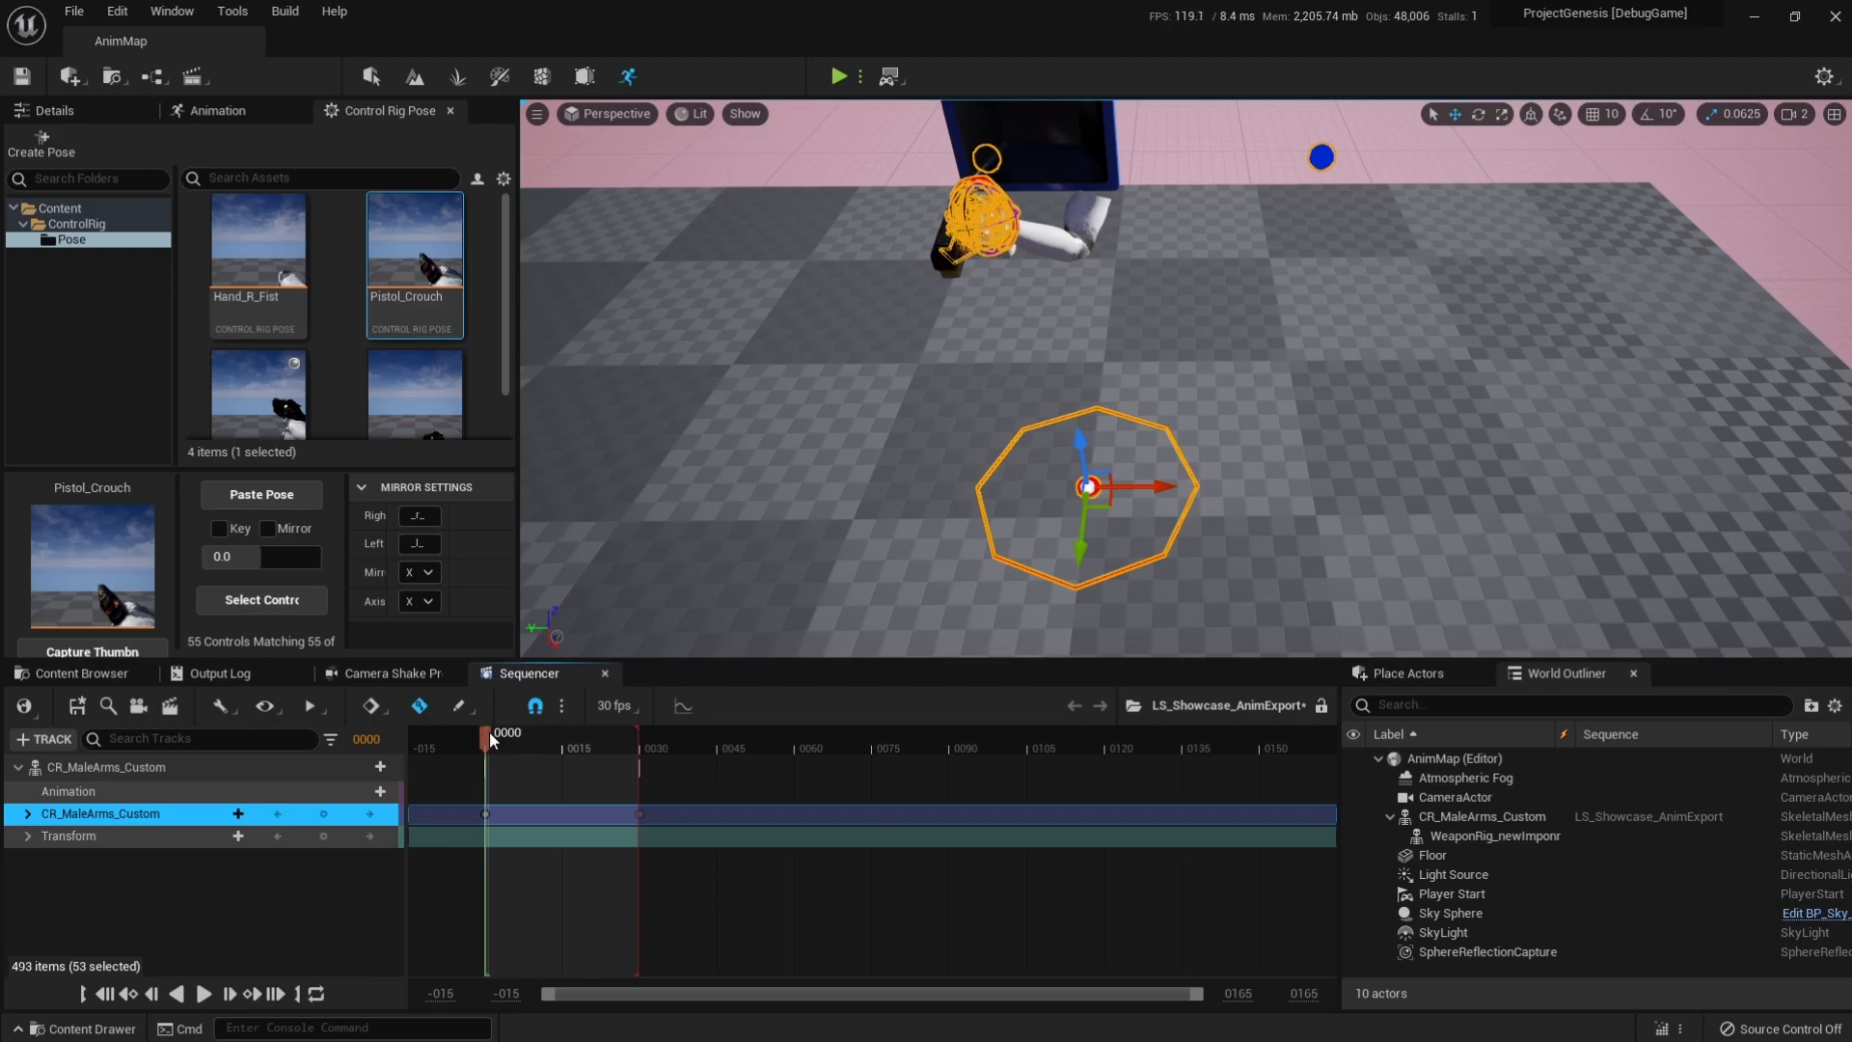
# Deselect the rig controls and preview the animation through the CameraActor view.
pyautogui.click(771, 336)
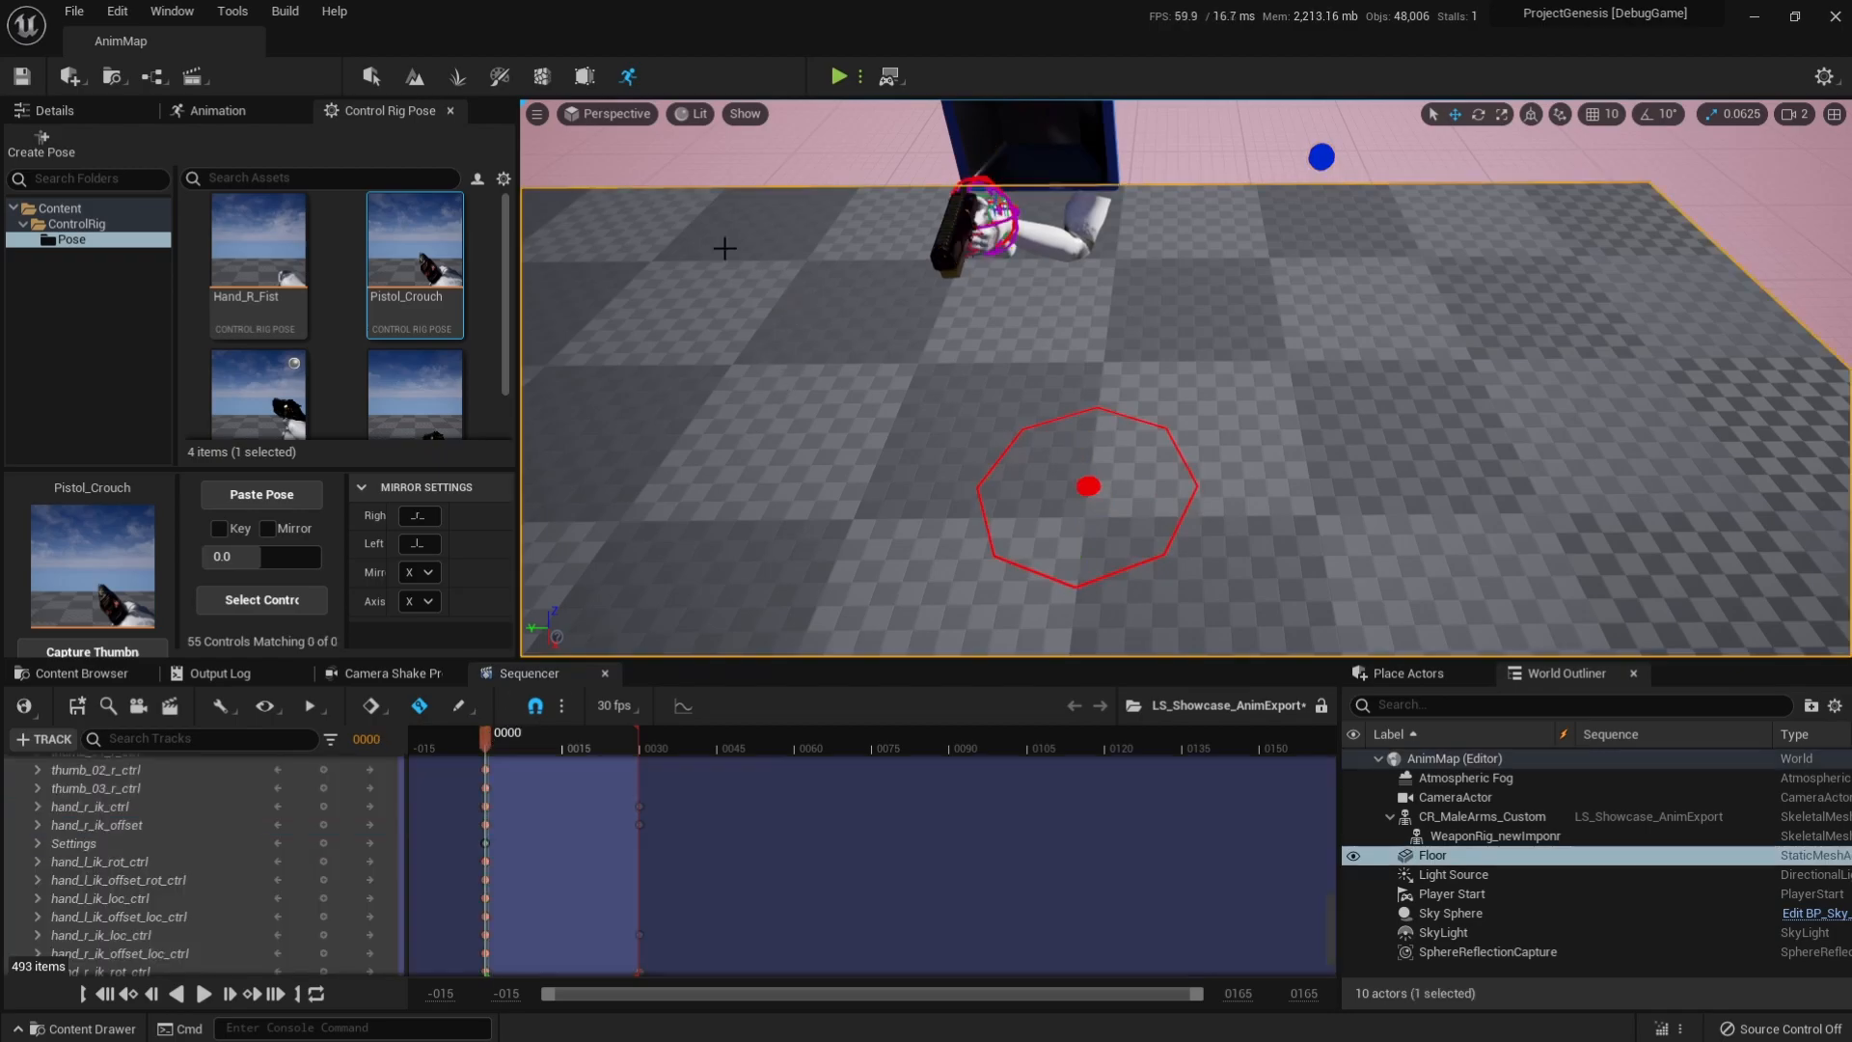
pyautogui.click(607, 113)
pyautogui.click(616, 332)
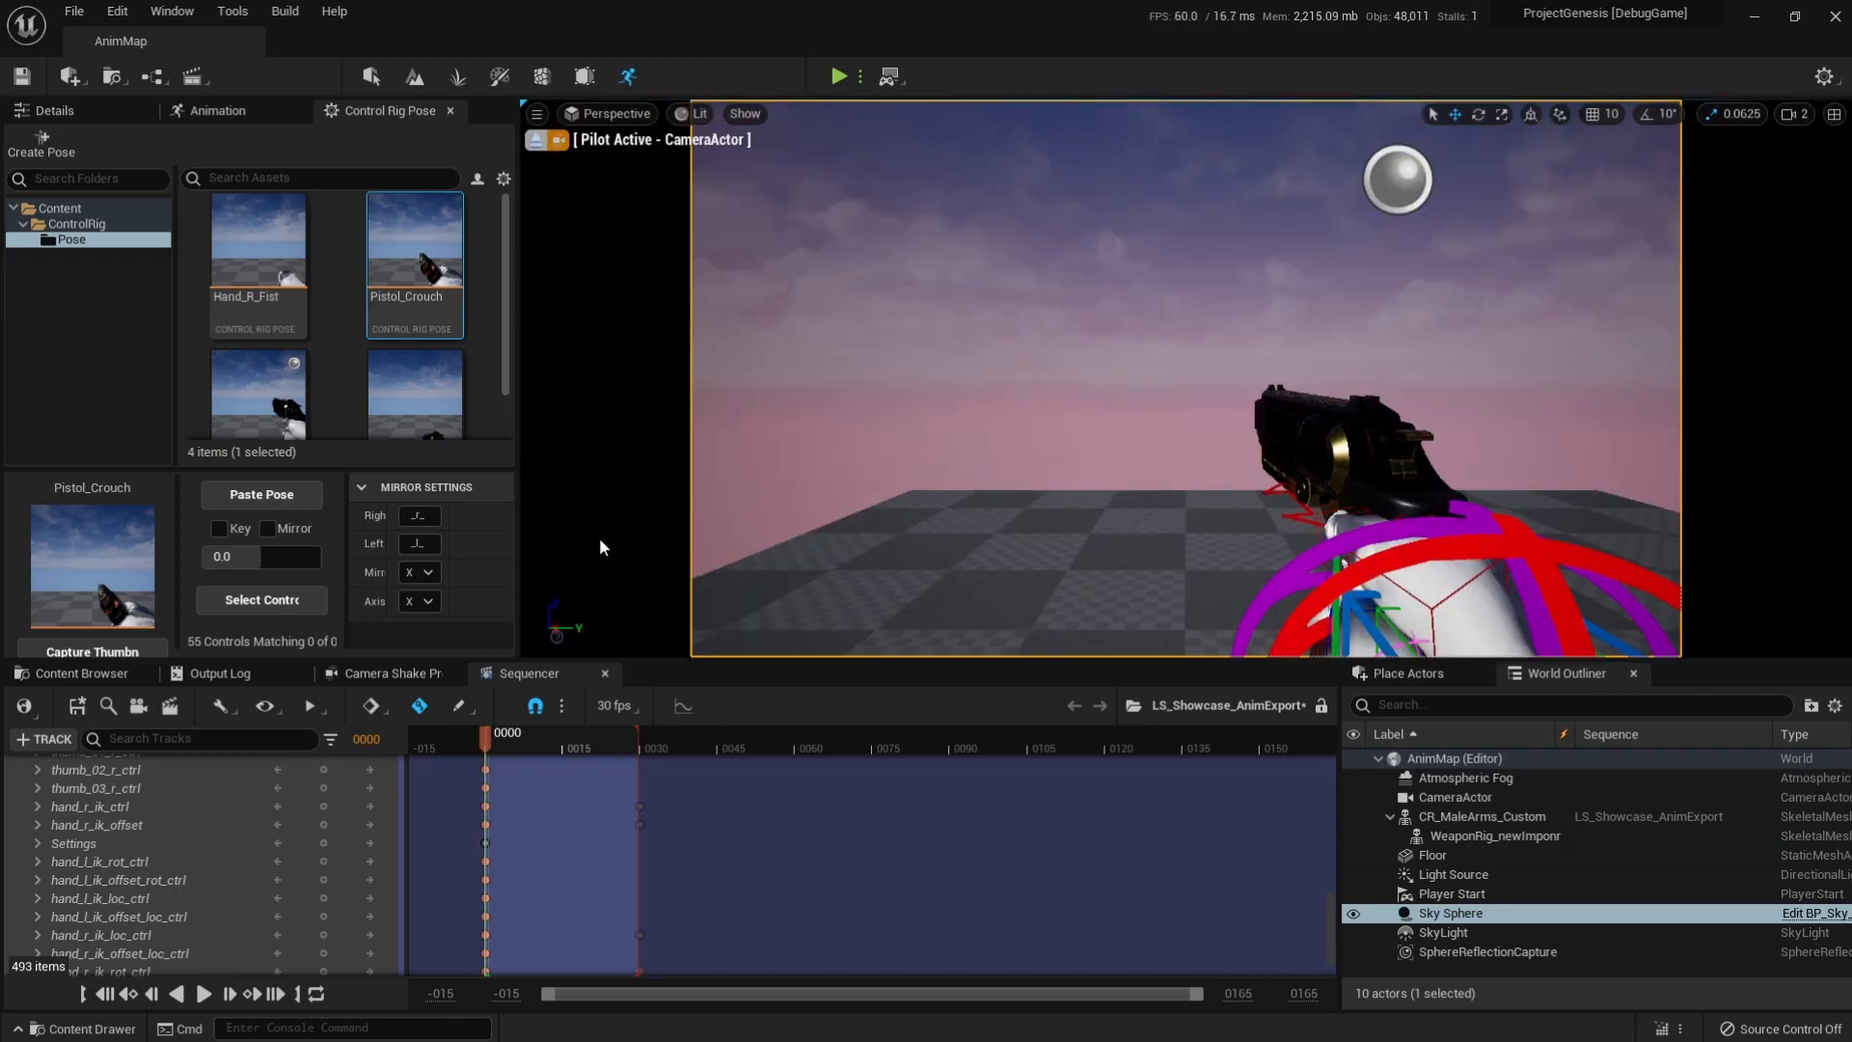
pyautogui.moveTo(478, 738)
pyautogui.mouseDown()
pyautogui.moveTo(638, 764)
pyautogui.moveTo(457, 749)
pyautogui.moveTo(654, 750)
pyautogui.moveTo(489, 744)
pyautogui.mouseUp()
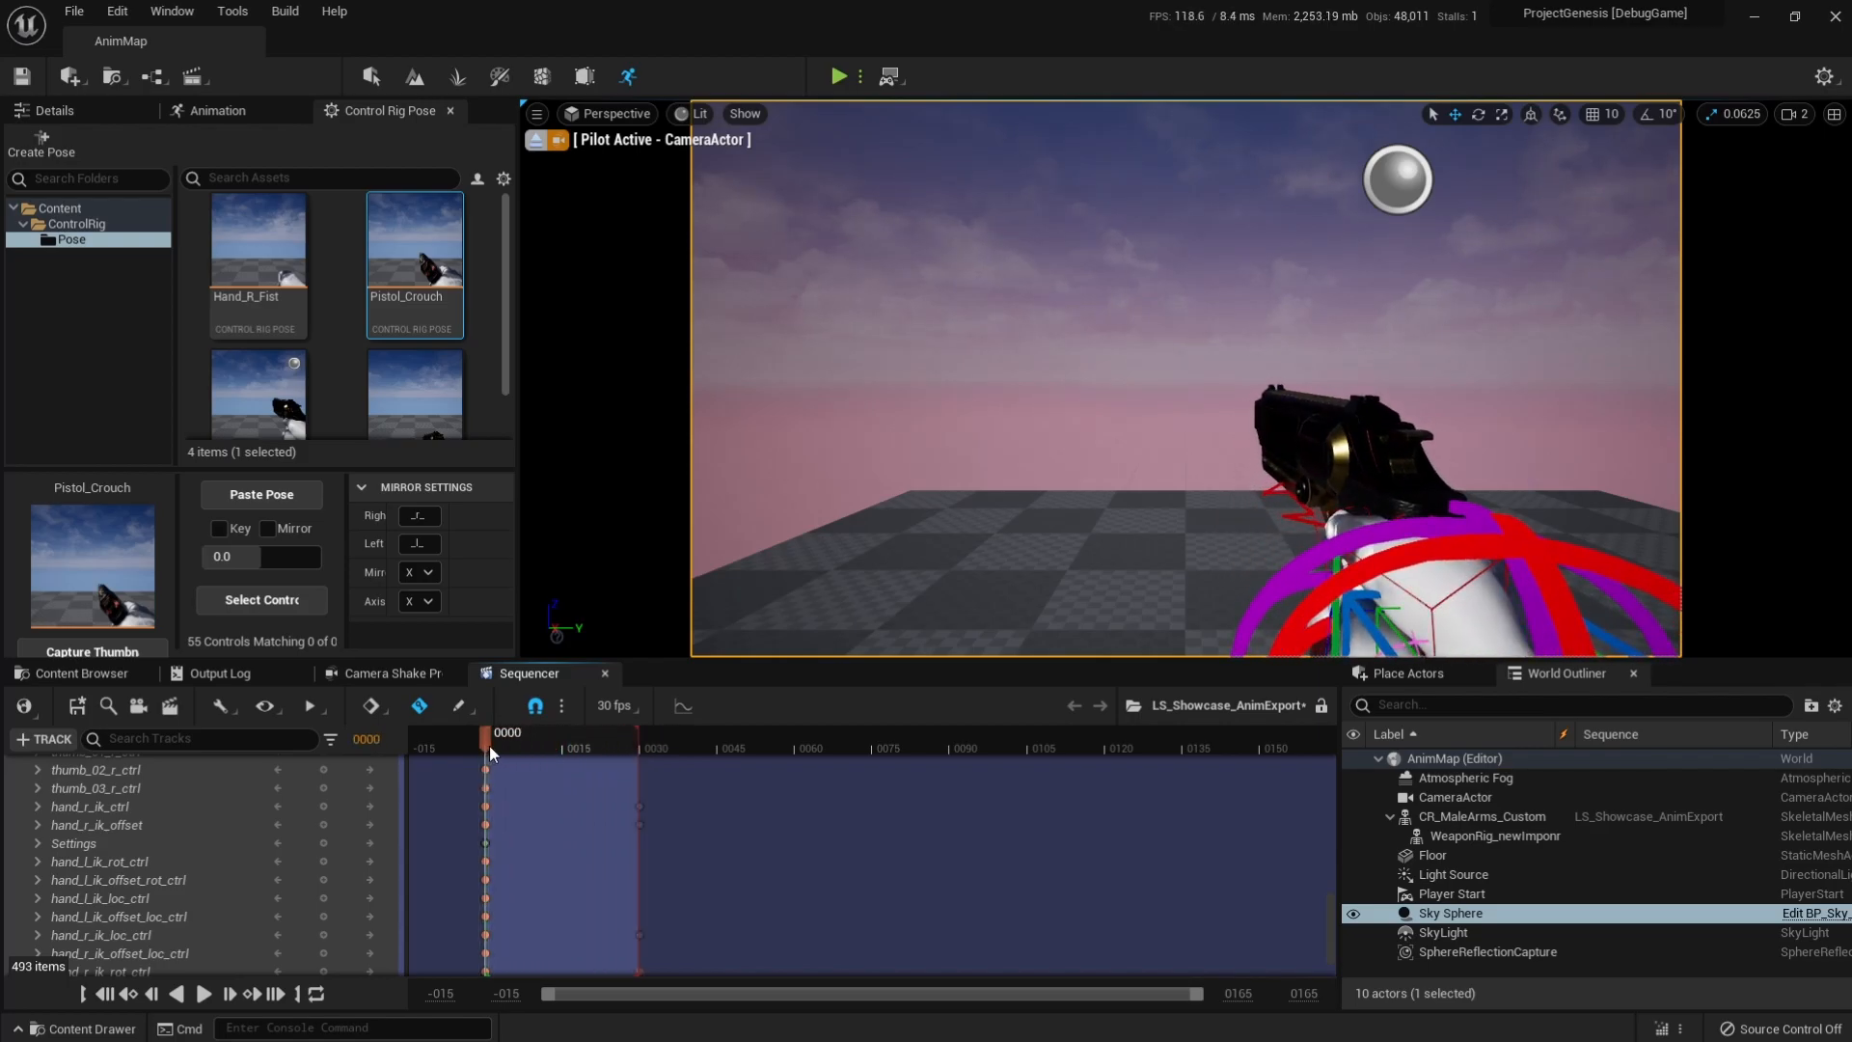
# Save the level sequence and collapse the CR_MaleArms_Custom control rig track.
pyautogui.click(81, 712)
pyautogui.scroll(10, 175, 841)
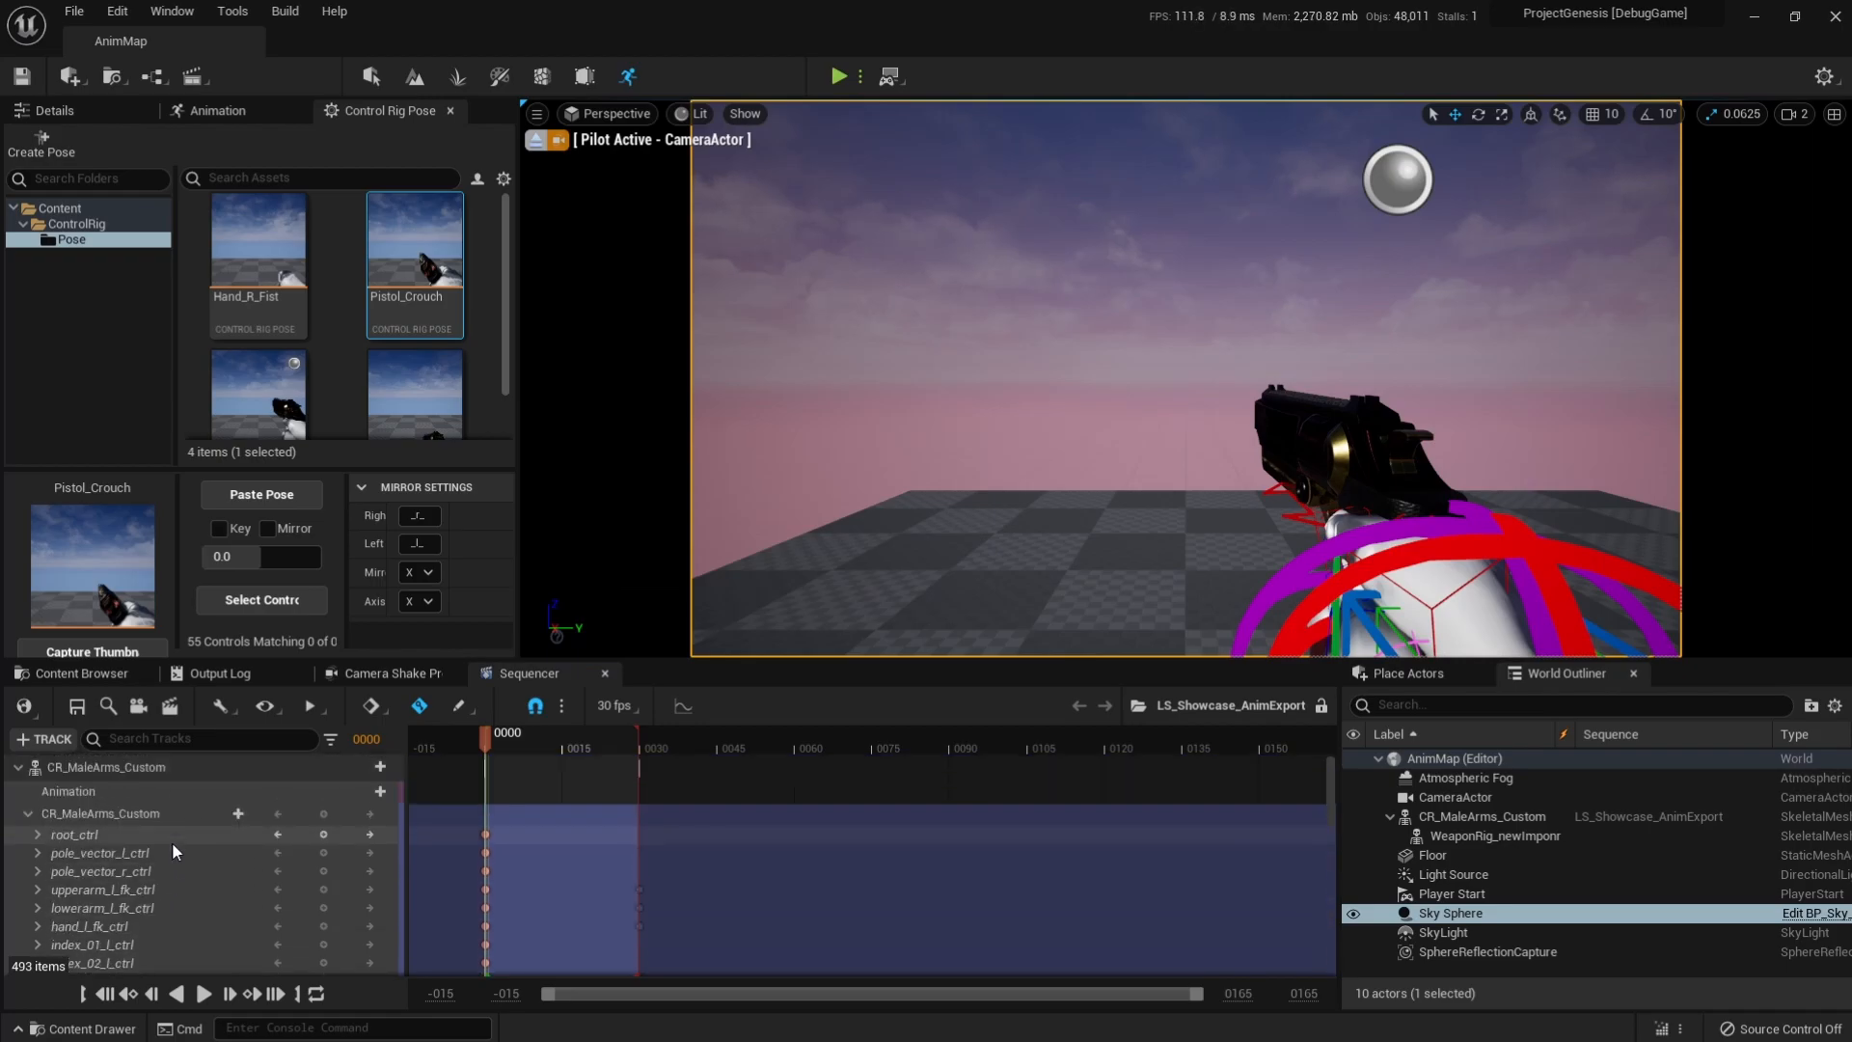
pyautogui.click(28, 814)
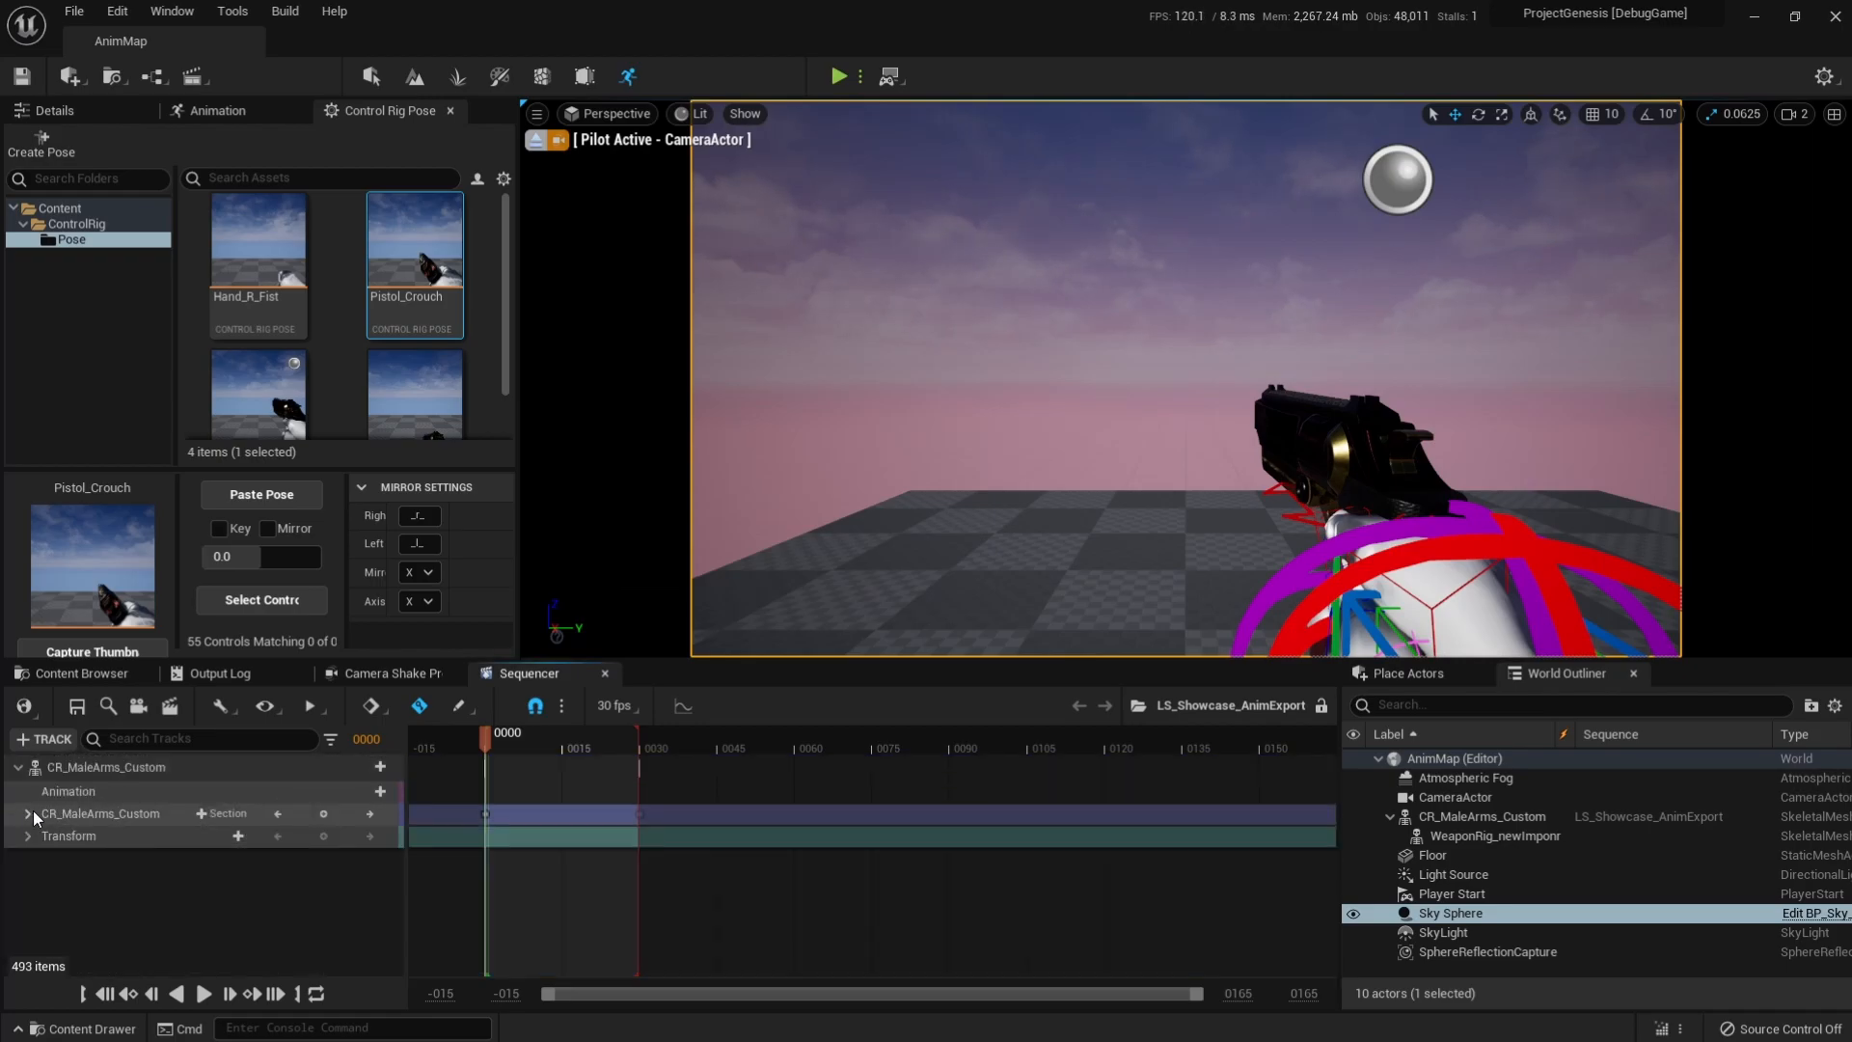
# Start a linked animation sequence from the CR_MaleArms_Custom actor track, choosing _DEV/Animation as the destination folder.
pyautogui.rightClick(96, 768)
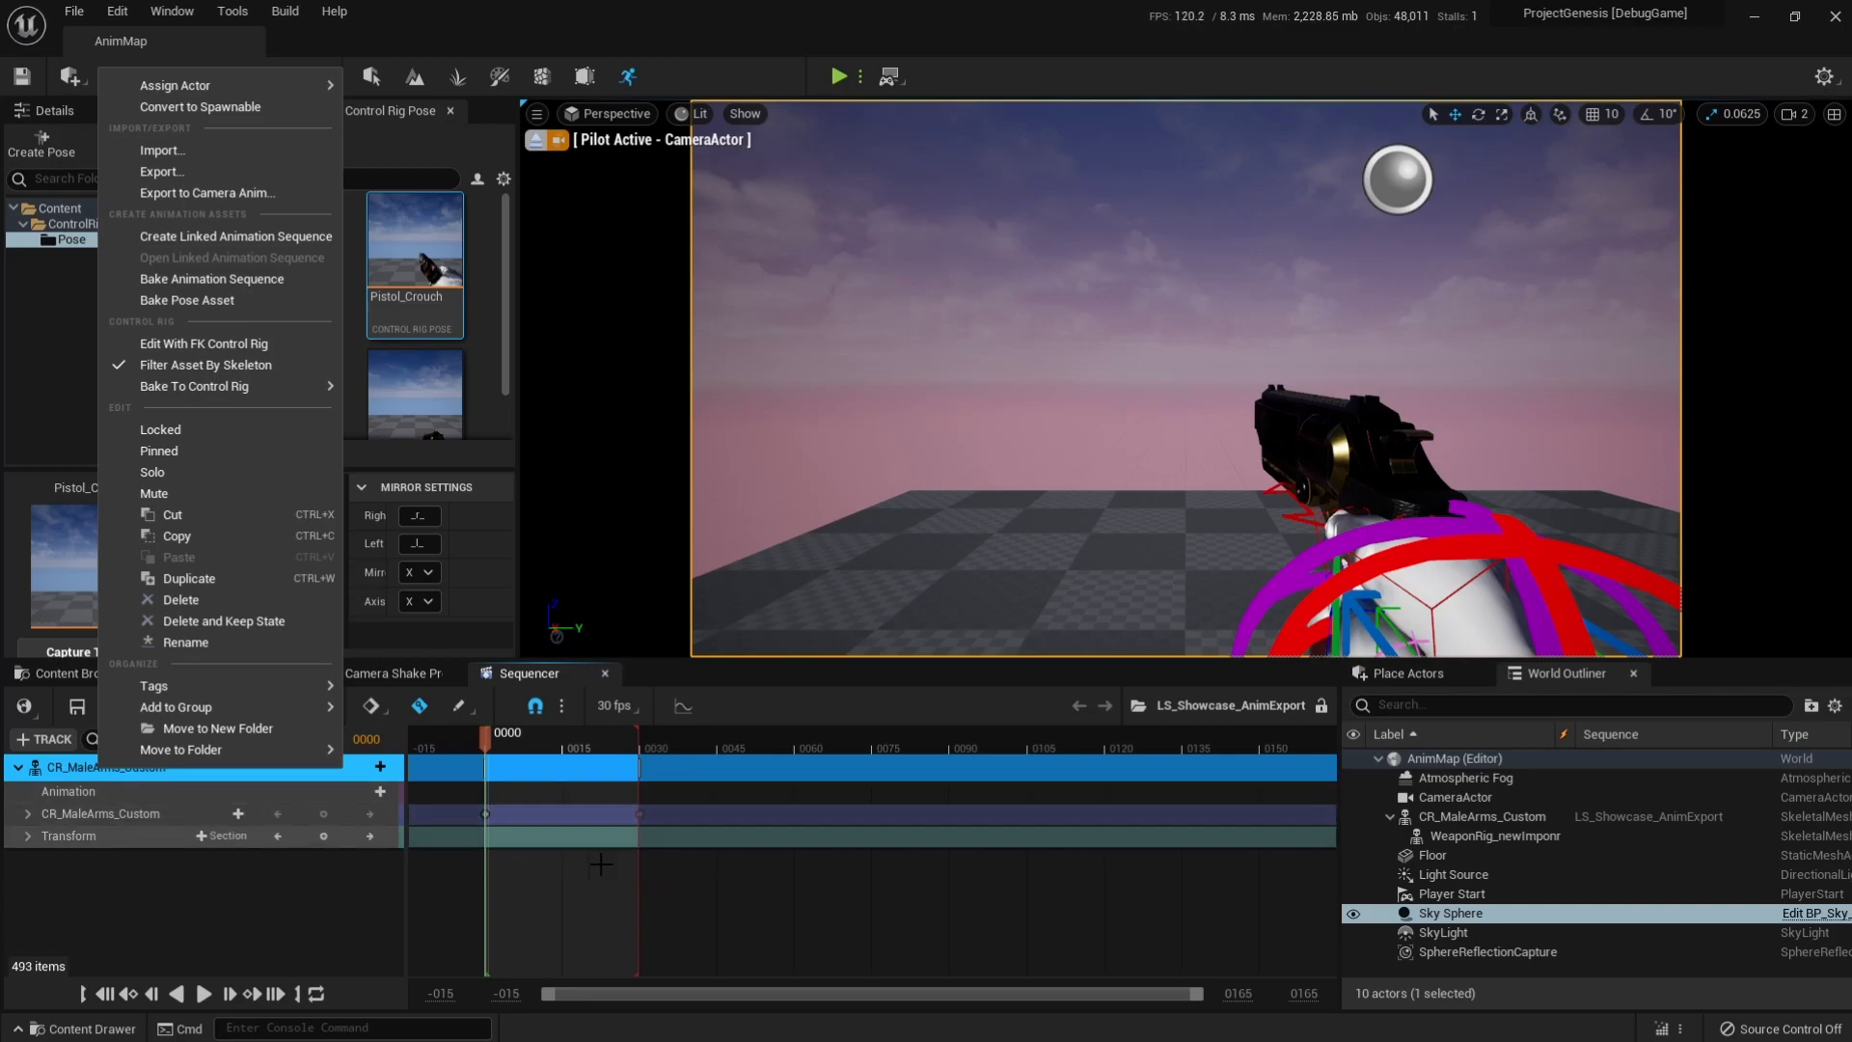
pyautogui.click(239, 241)
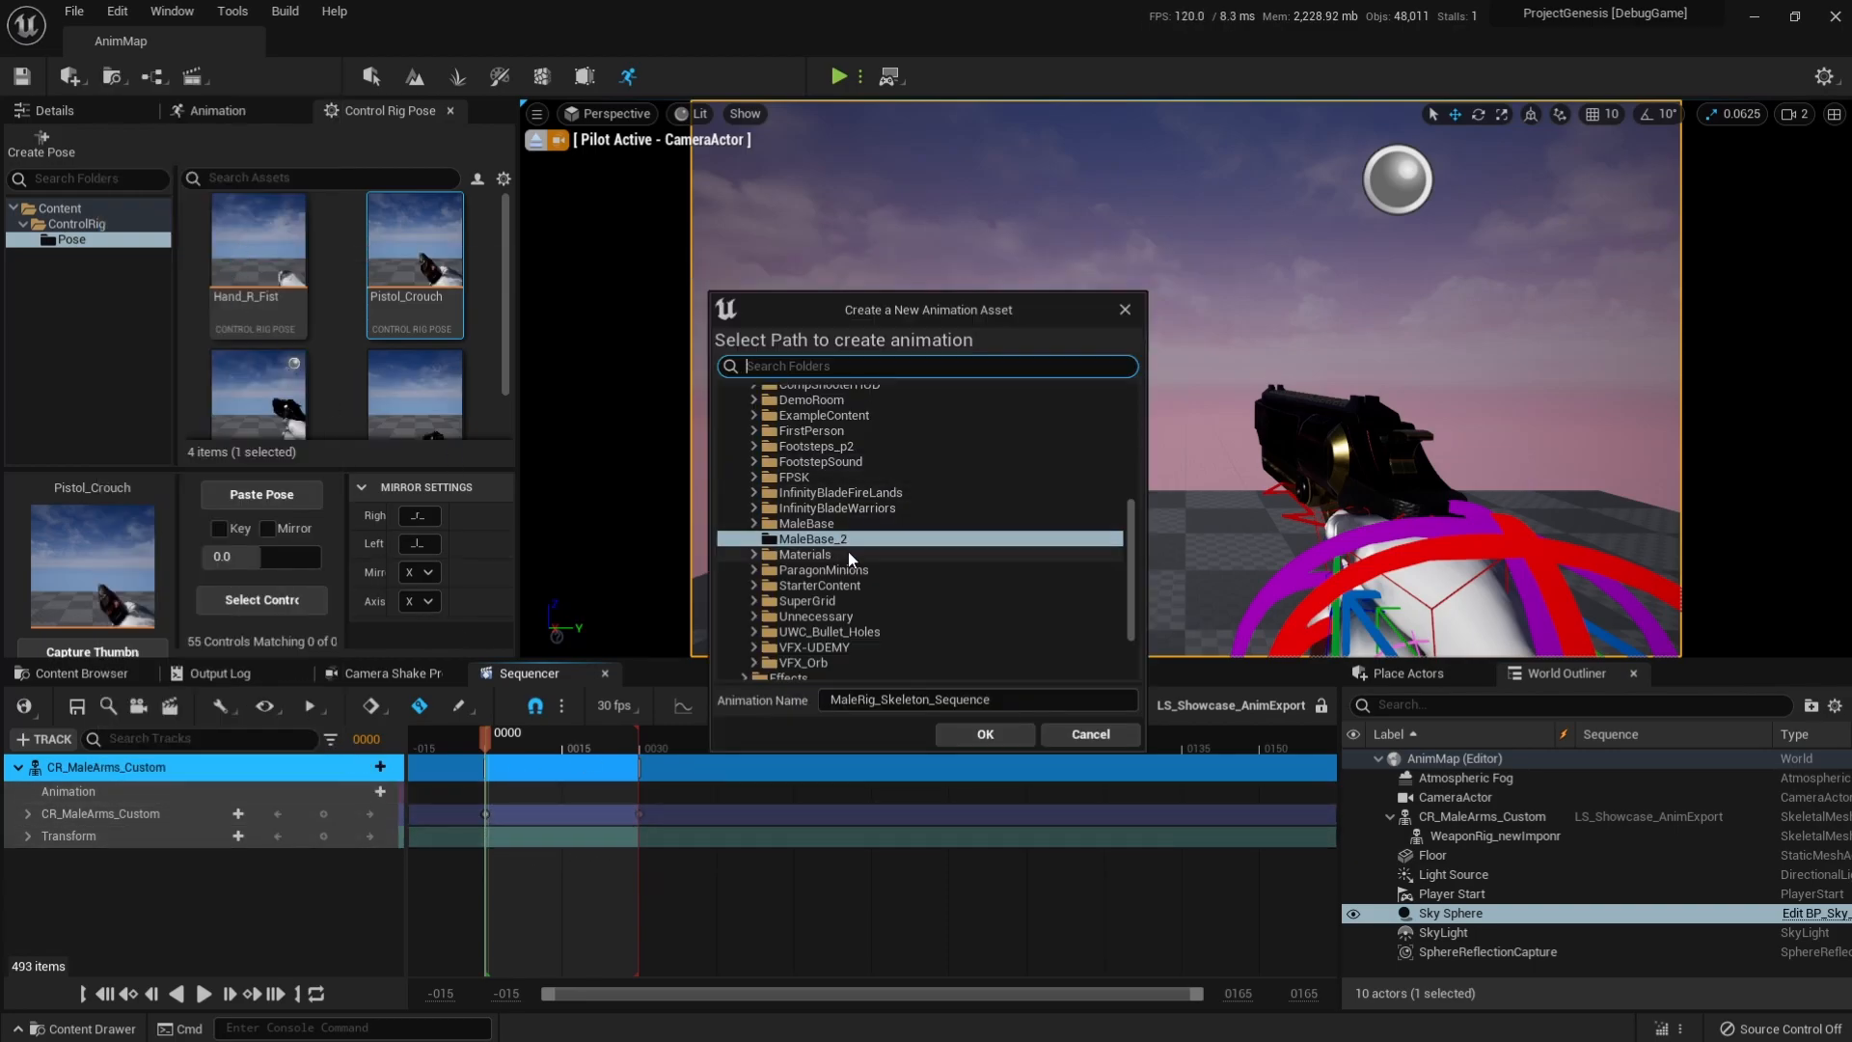
pyautogui.scroll(7, 791, 410)
pyautogui.click(737, 413)
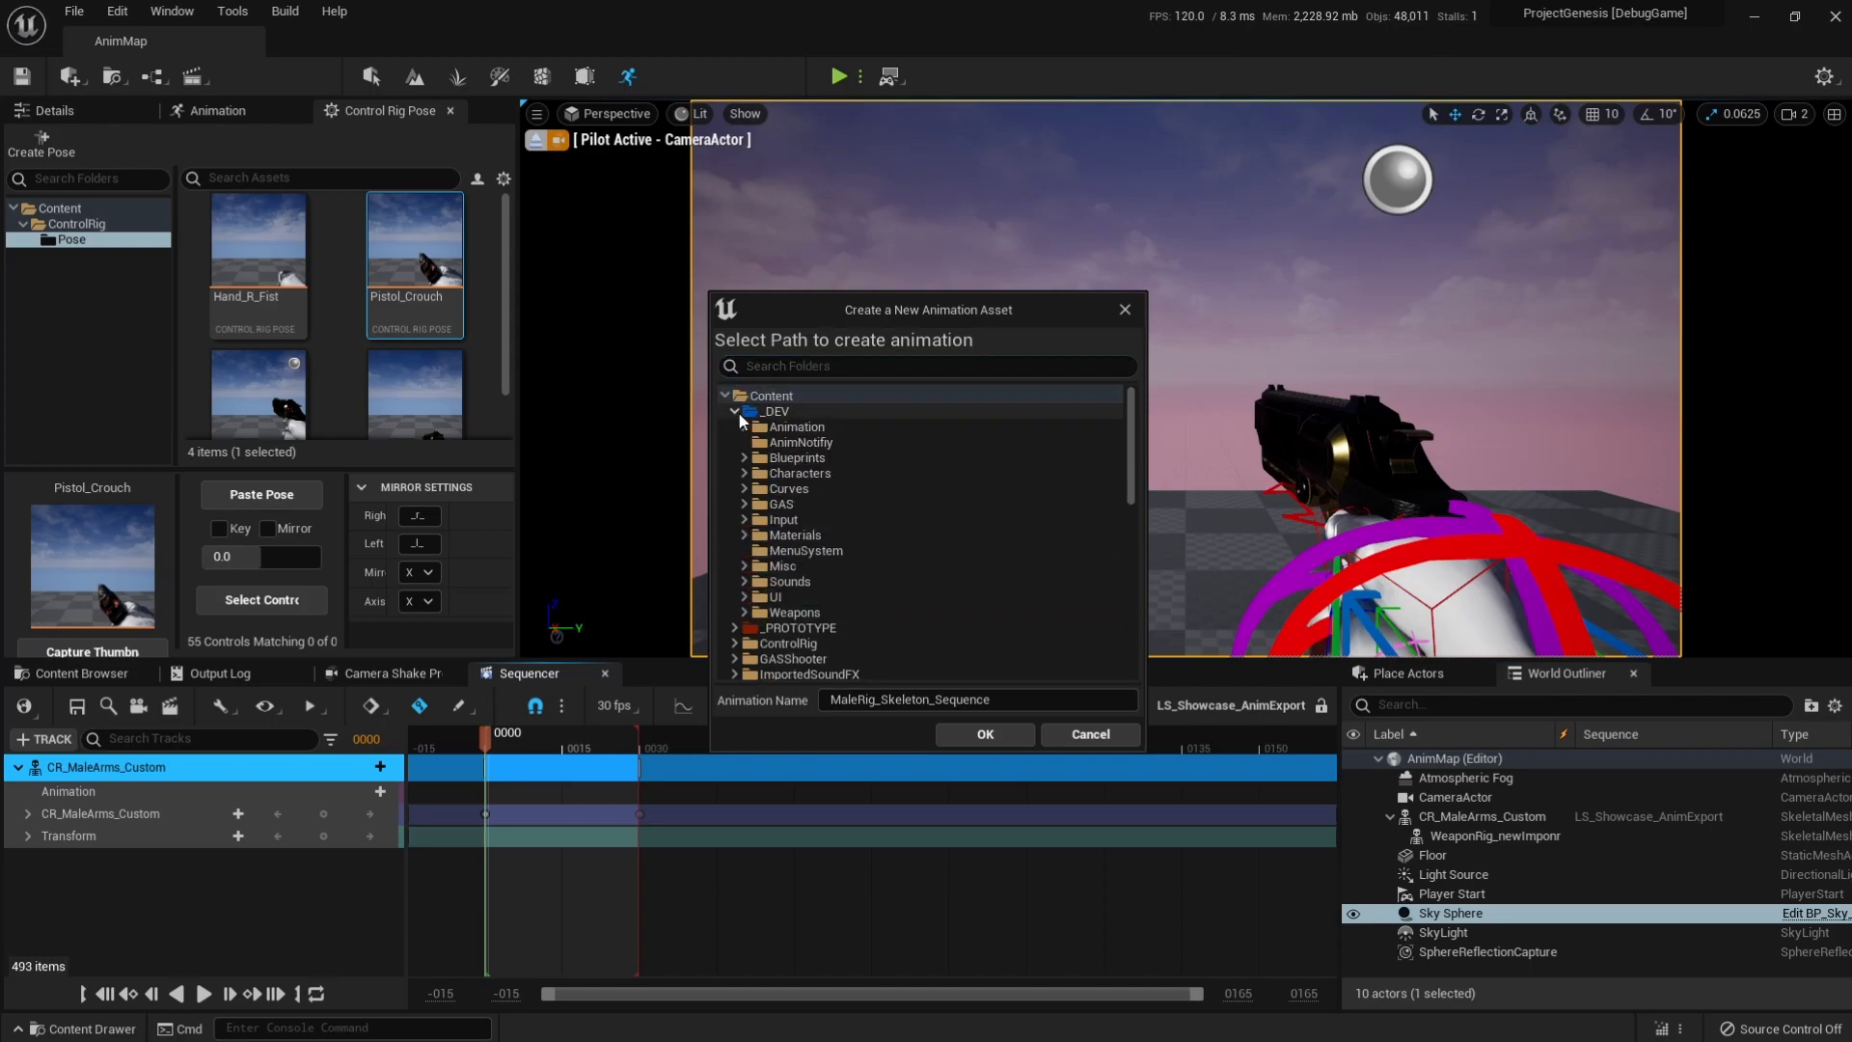
pyautogui.doubleClick(767, 431)
pyautogui.doubleClick(781, 460)
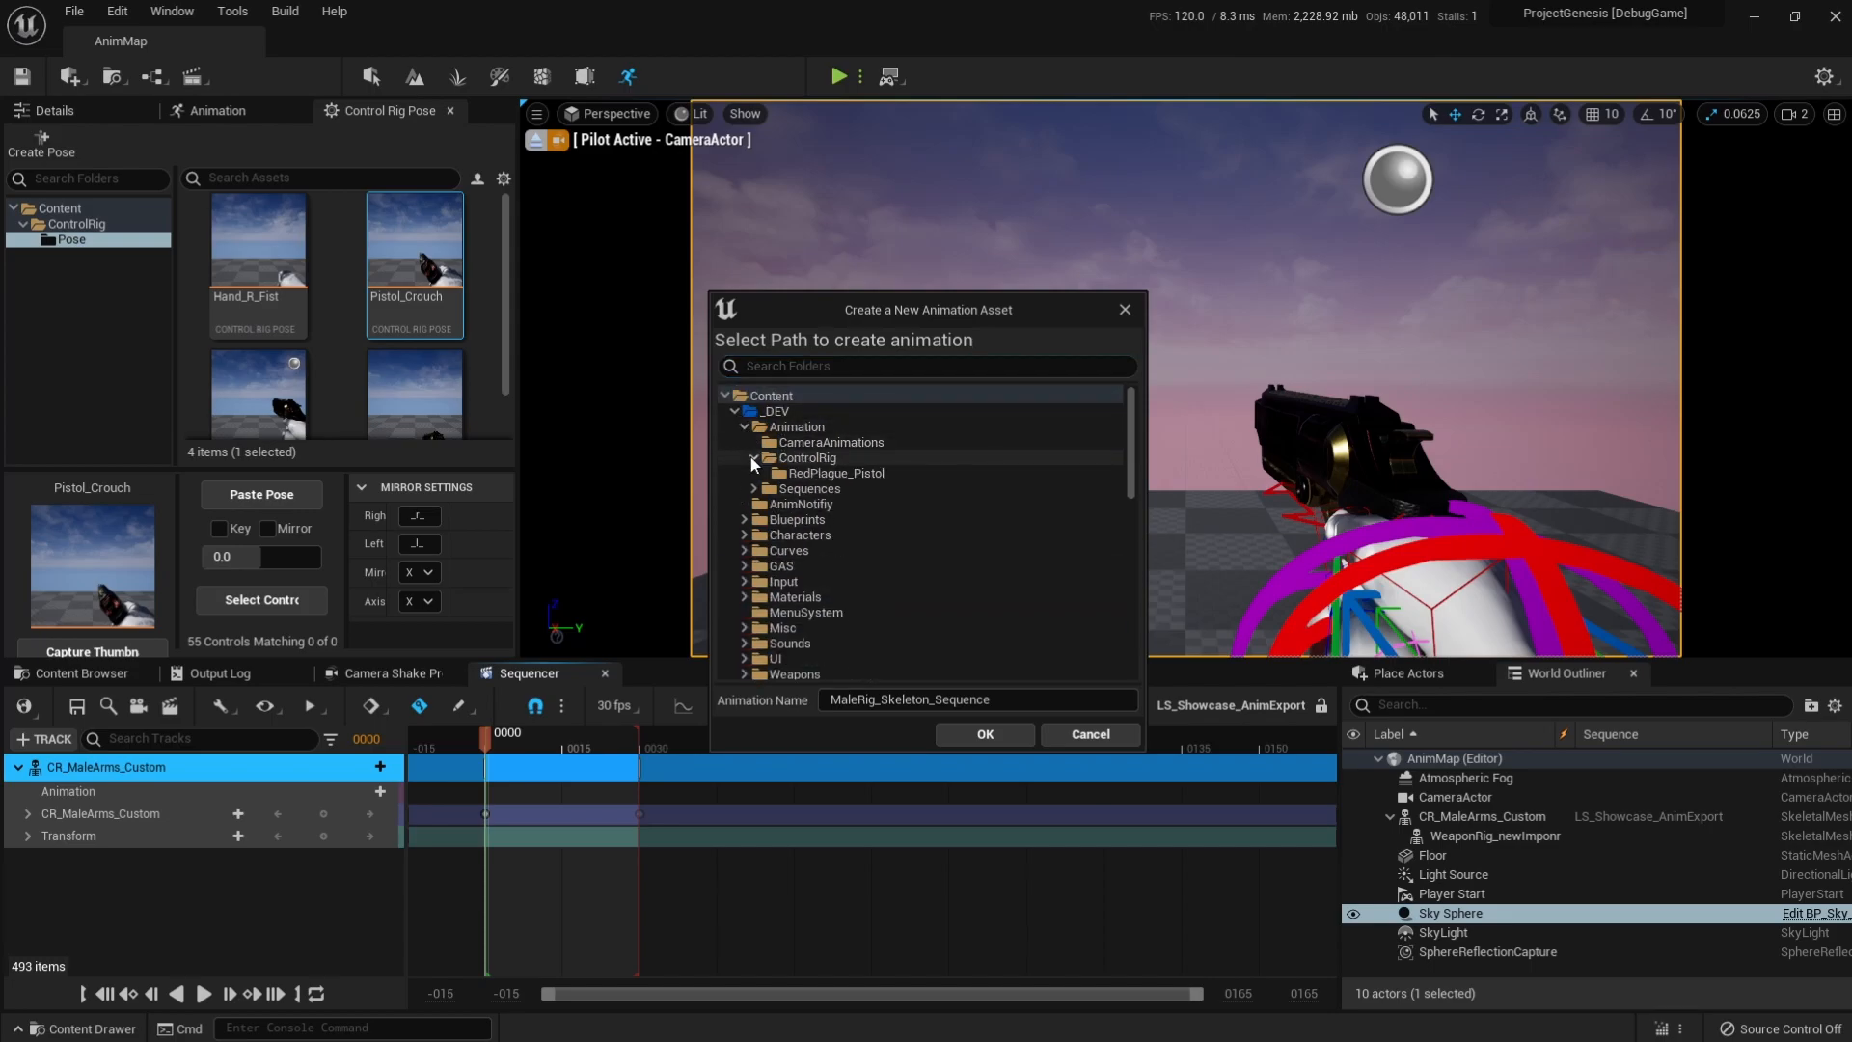
pyautogui.click(801, 428)
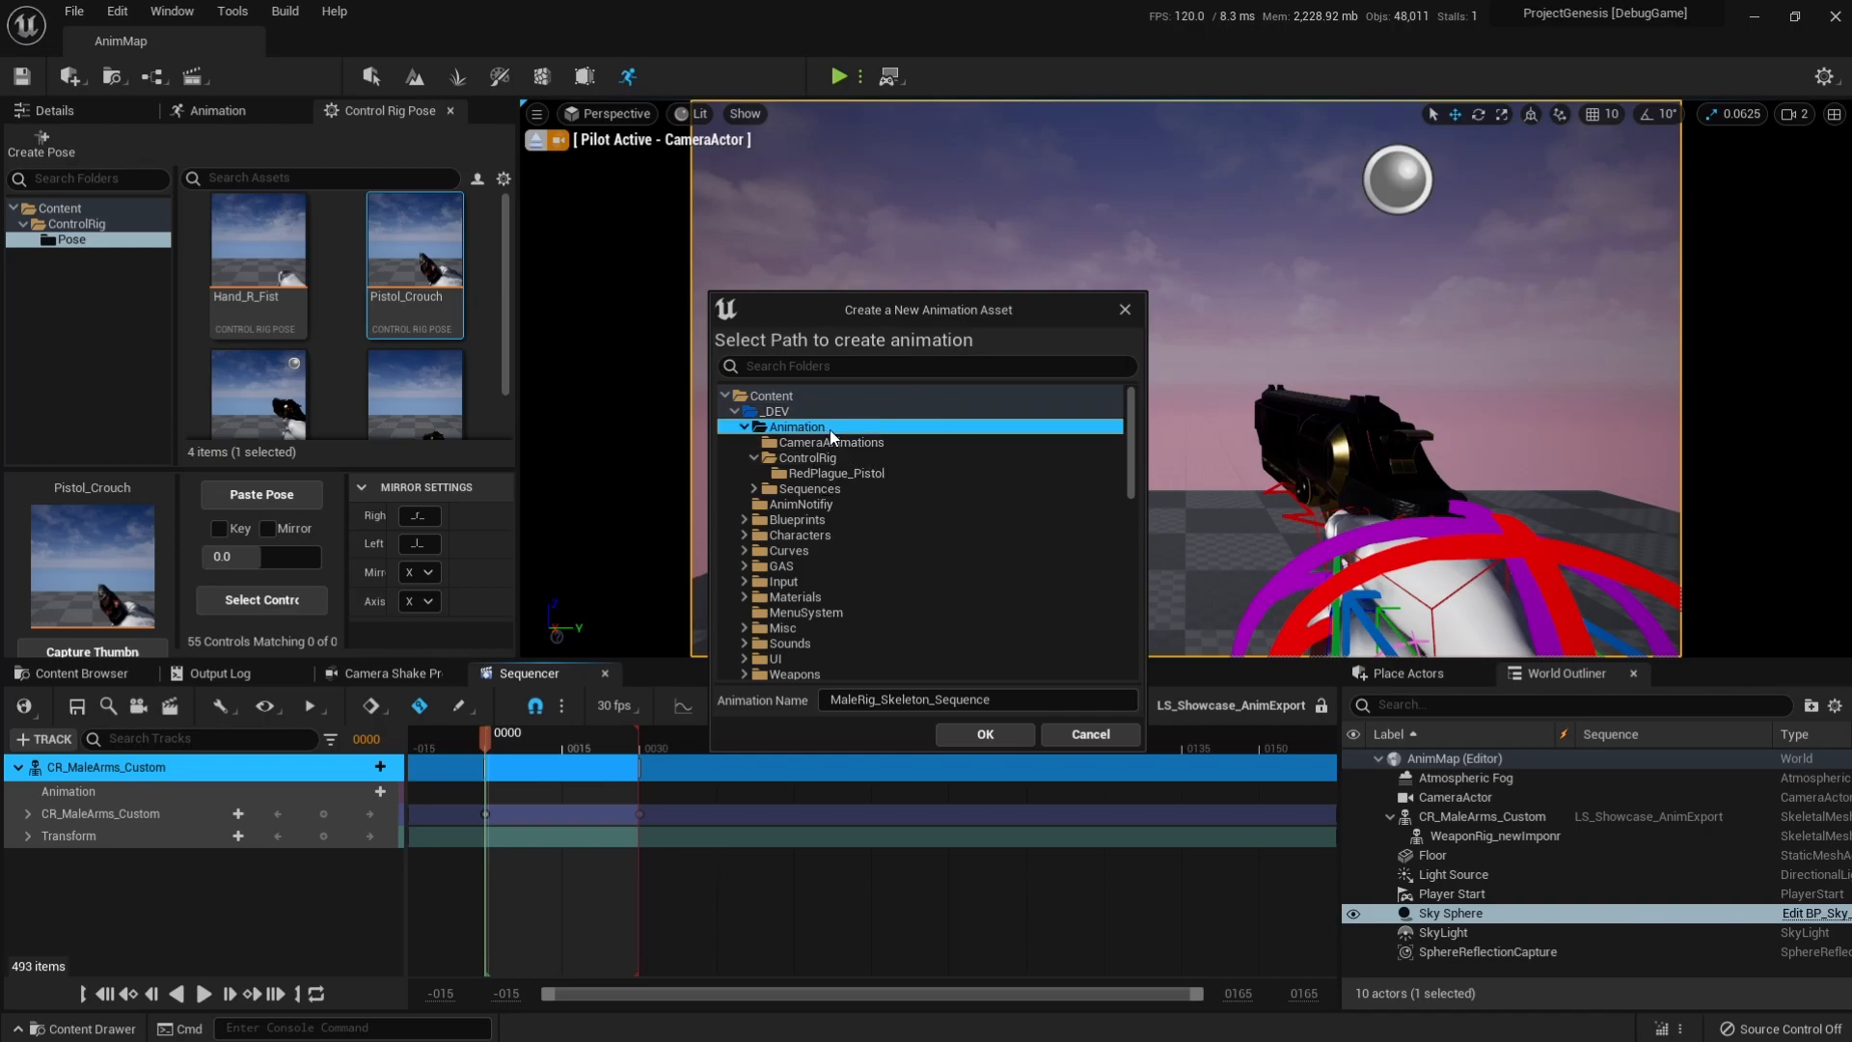
# Name the new animation asset Test_Anim and confirm its export.
pyautogui.click(974, 699)
pyautogui.write('Te')
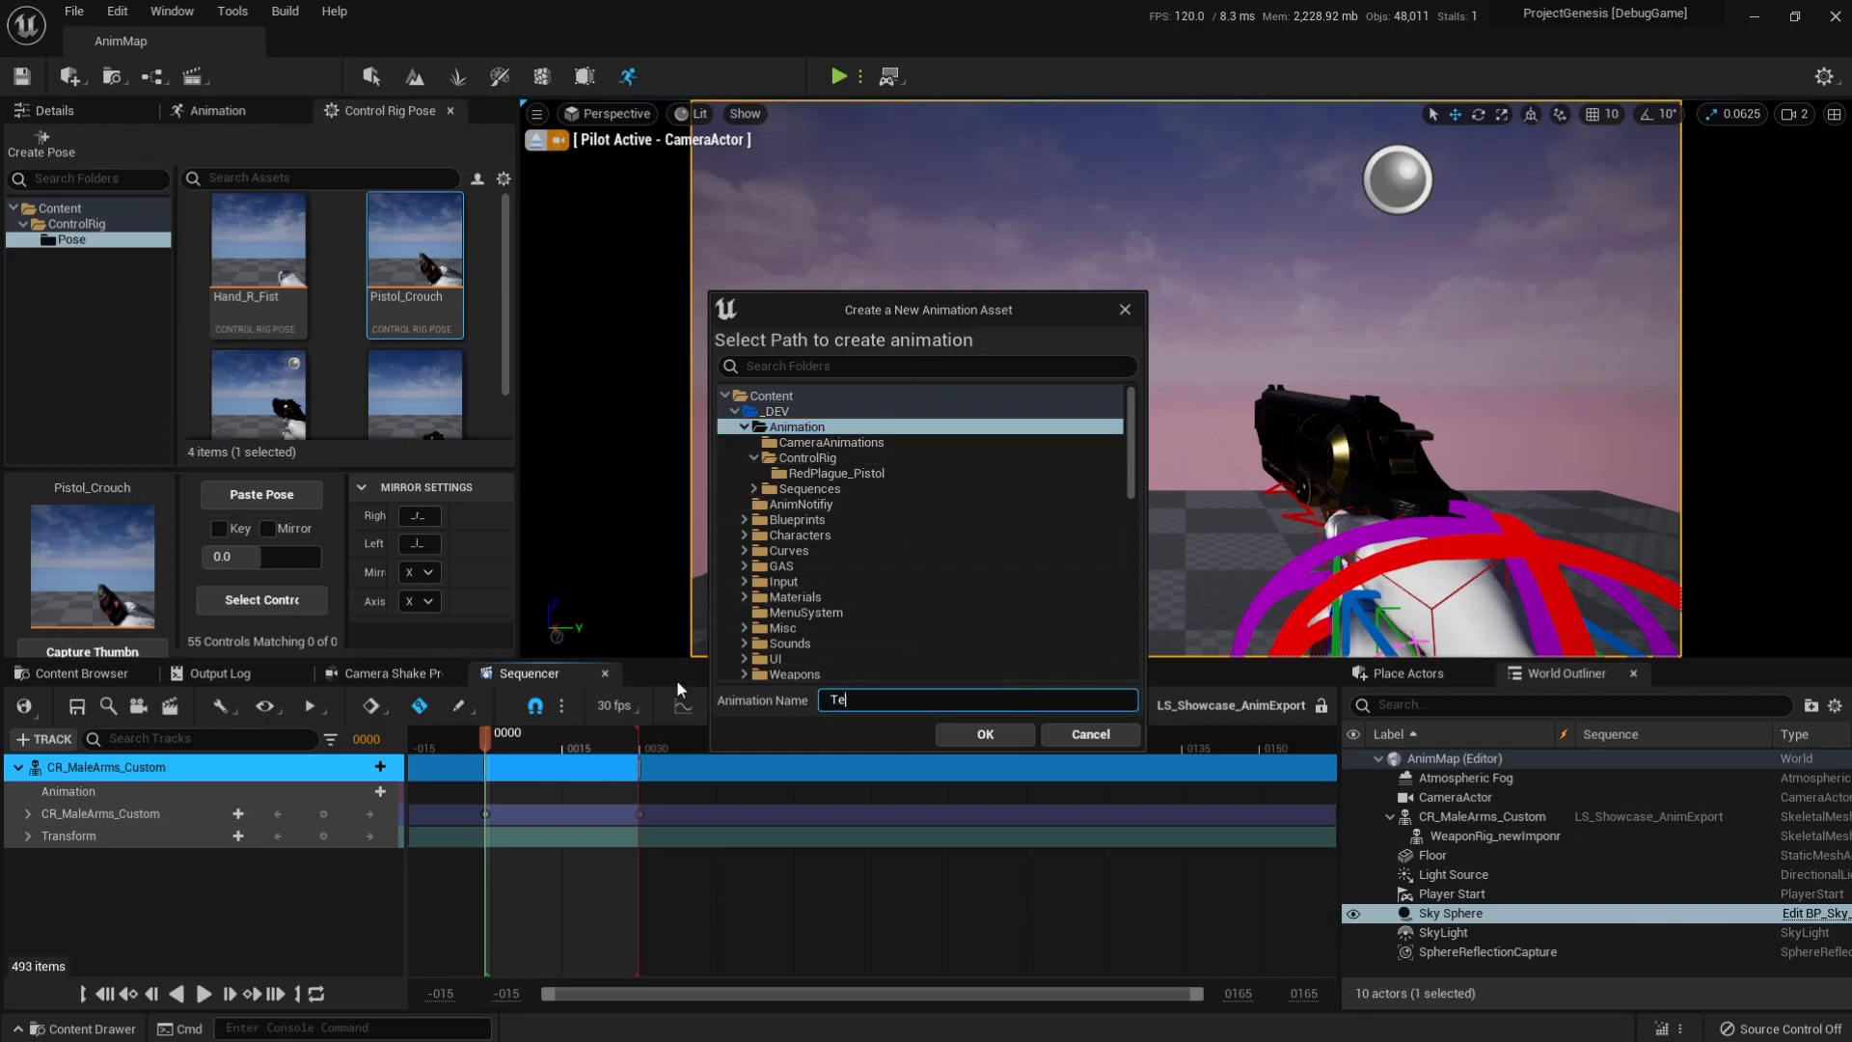
pyautogui.write('st_Anim')
pyautogui.click(1005, 739)
pyautogui.click(916, 735)
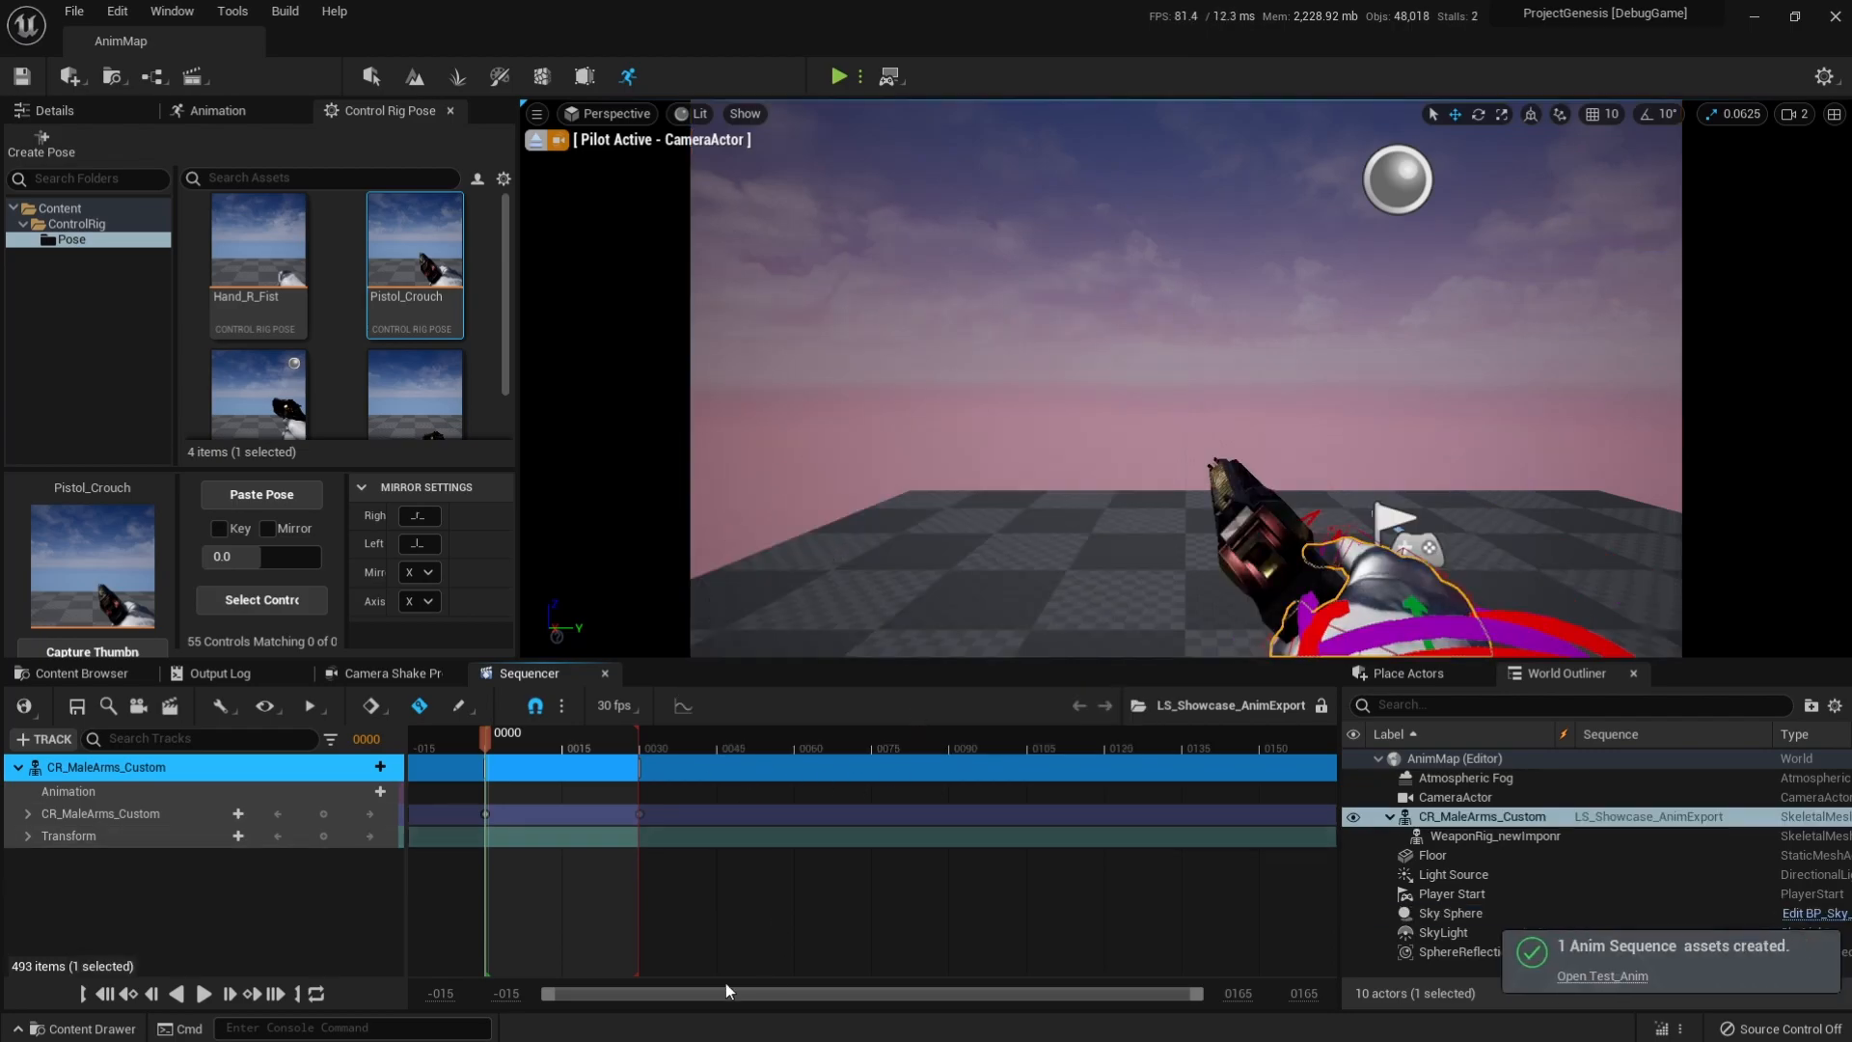
# Open the exported Test_Anim asset, return its preview to frame 0 and save it.
pyautogui.click(1603, 977)
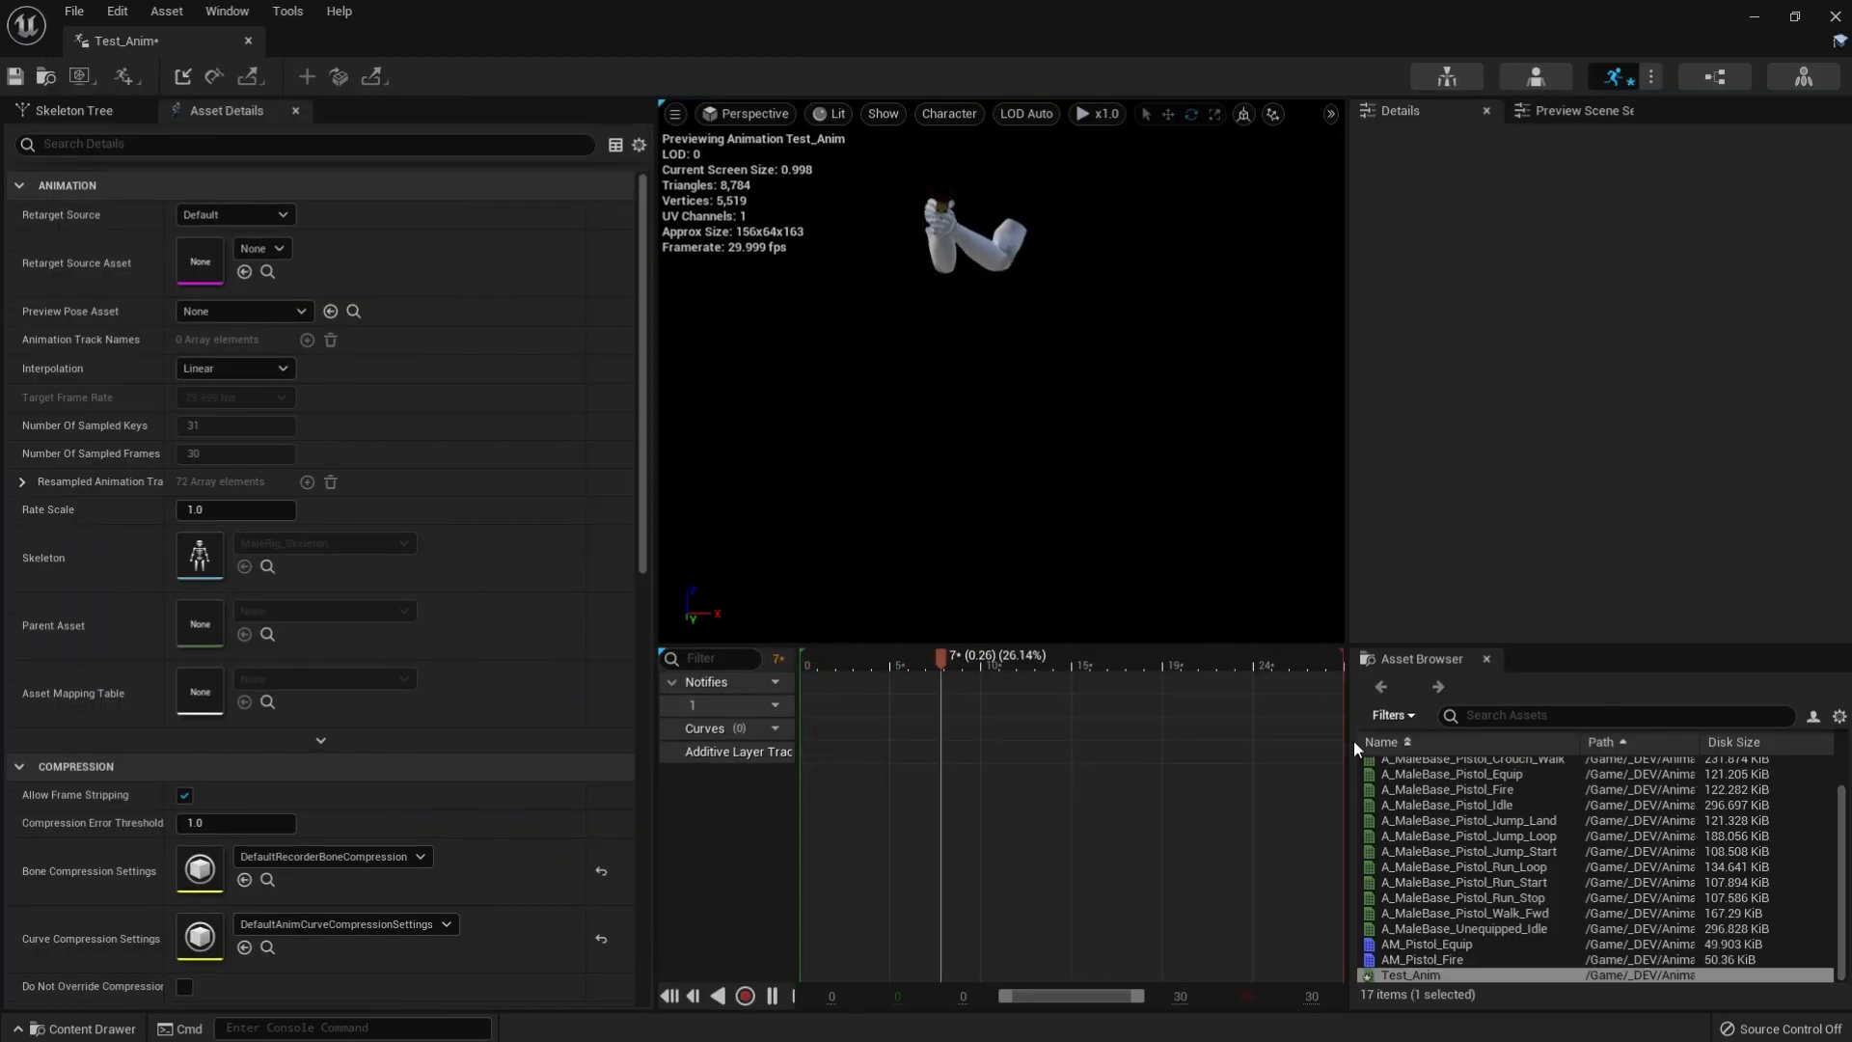
pyautogui.moveTo(802, 665)
pyautogui.mouseDown()
pyautogui.moveTo(1259, 687)
pyautogui.moveTo(783, 675)
pyautogui.mouseUp()
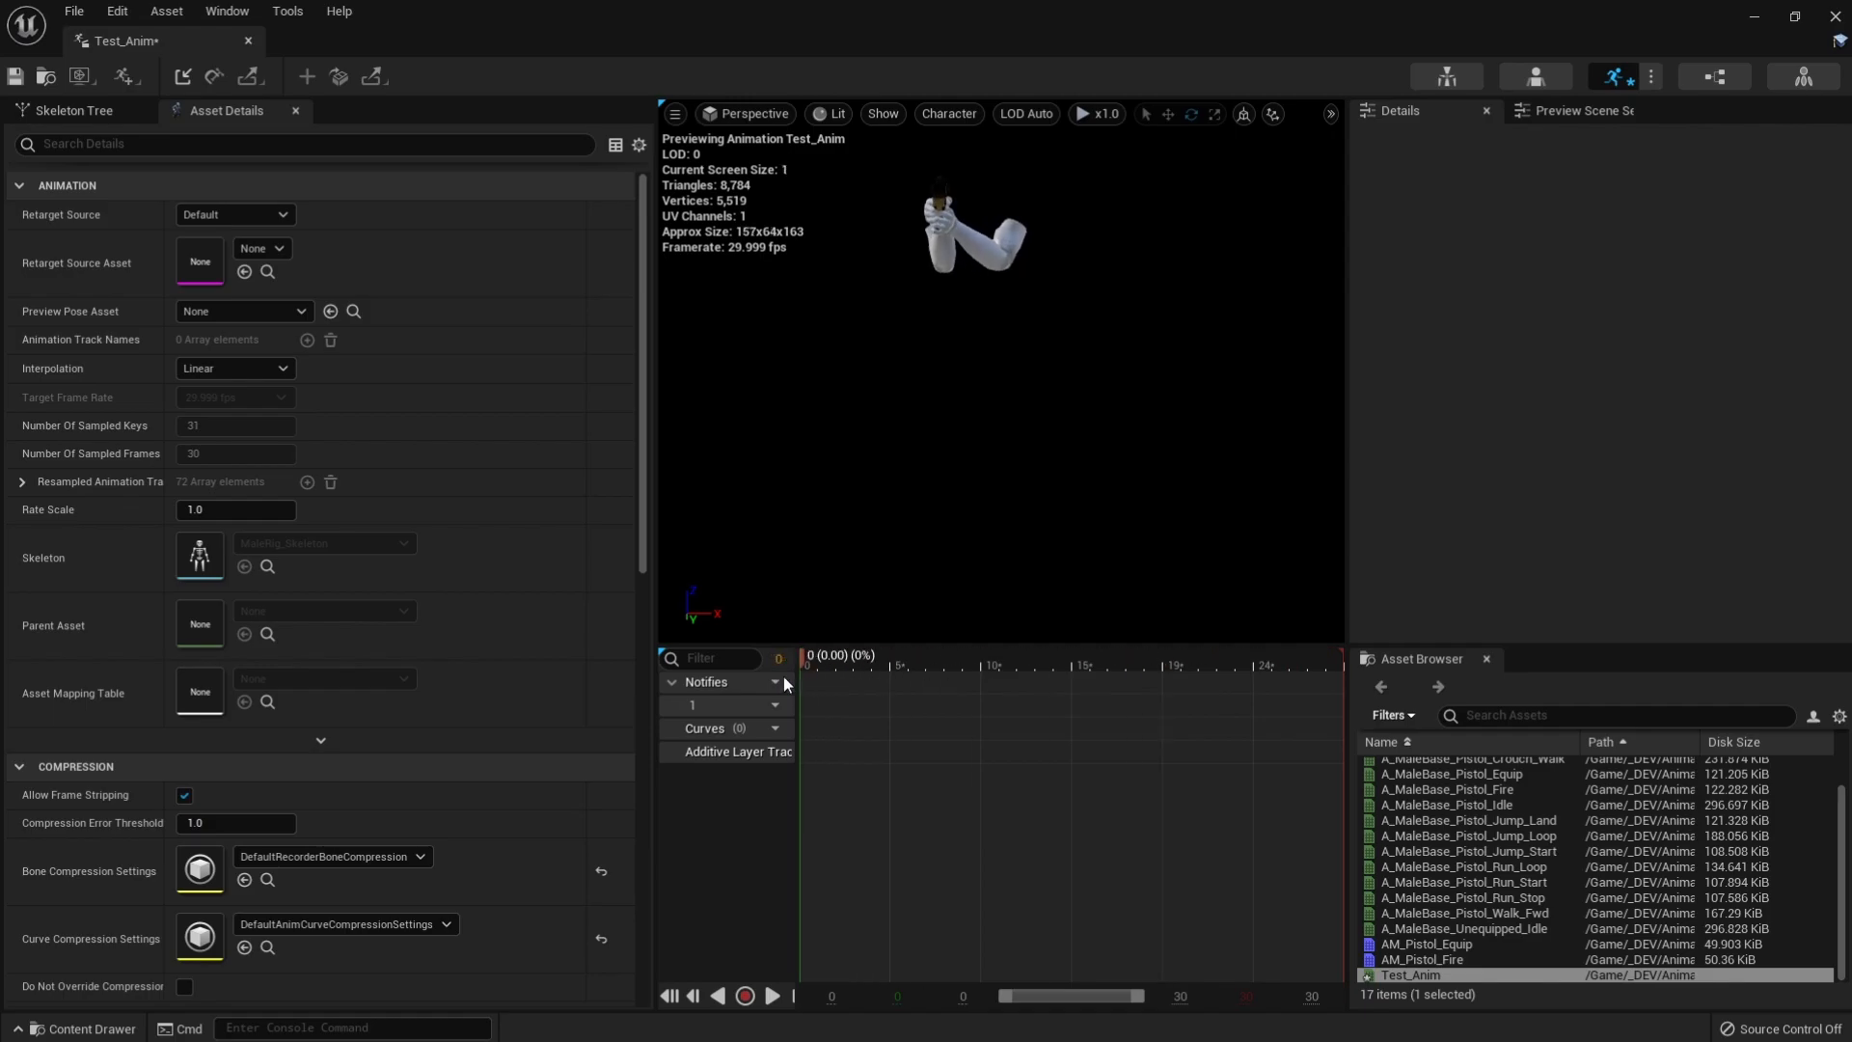
pyautogui.click(16, 76)
# Return to the AnimMap level and move the level sequence playhead to frame 14.
pyautogui.moveTo(802, 657)
pyautogui.mouseDown()
pyautogui.moveTo(1283, 673)
pyautogui.moveTo(789, 658)
pyautogui.mouseUp()
pyautogui.moveTo(120, 45); pyautogui.dragTo(356, 42)
pyautogui.click(177, 33)
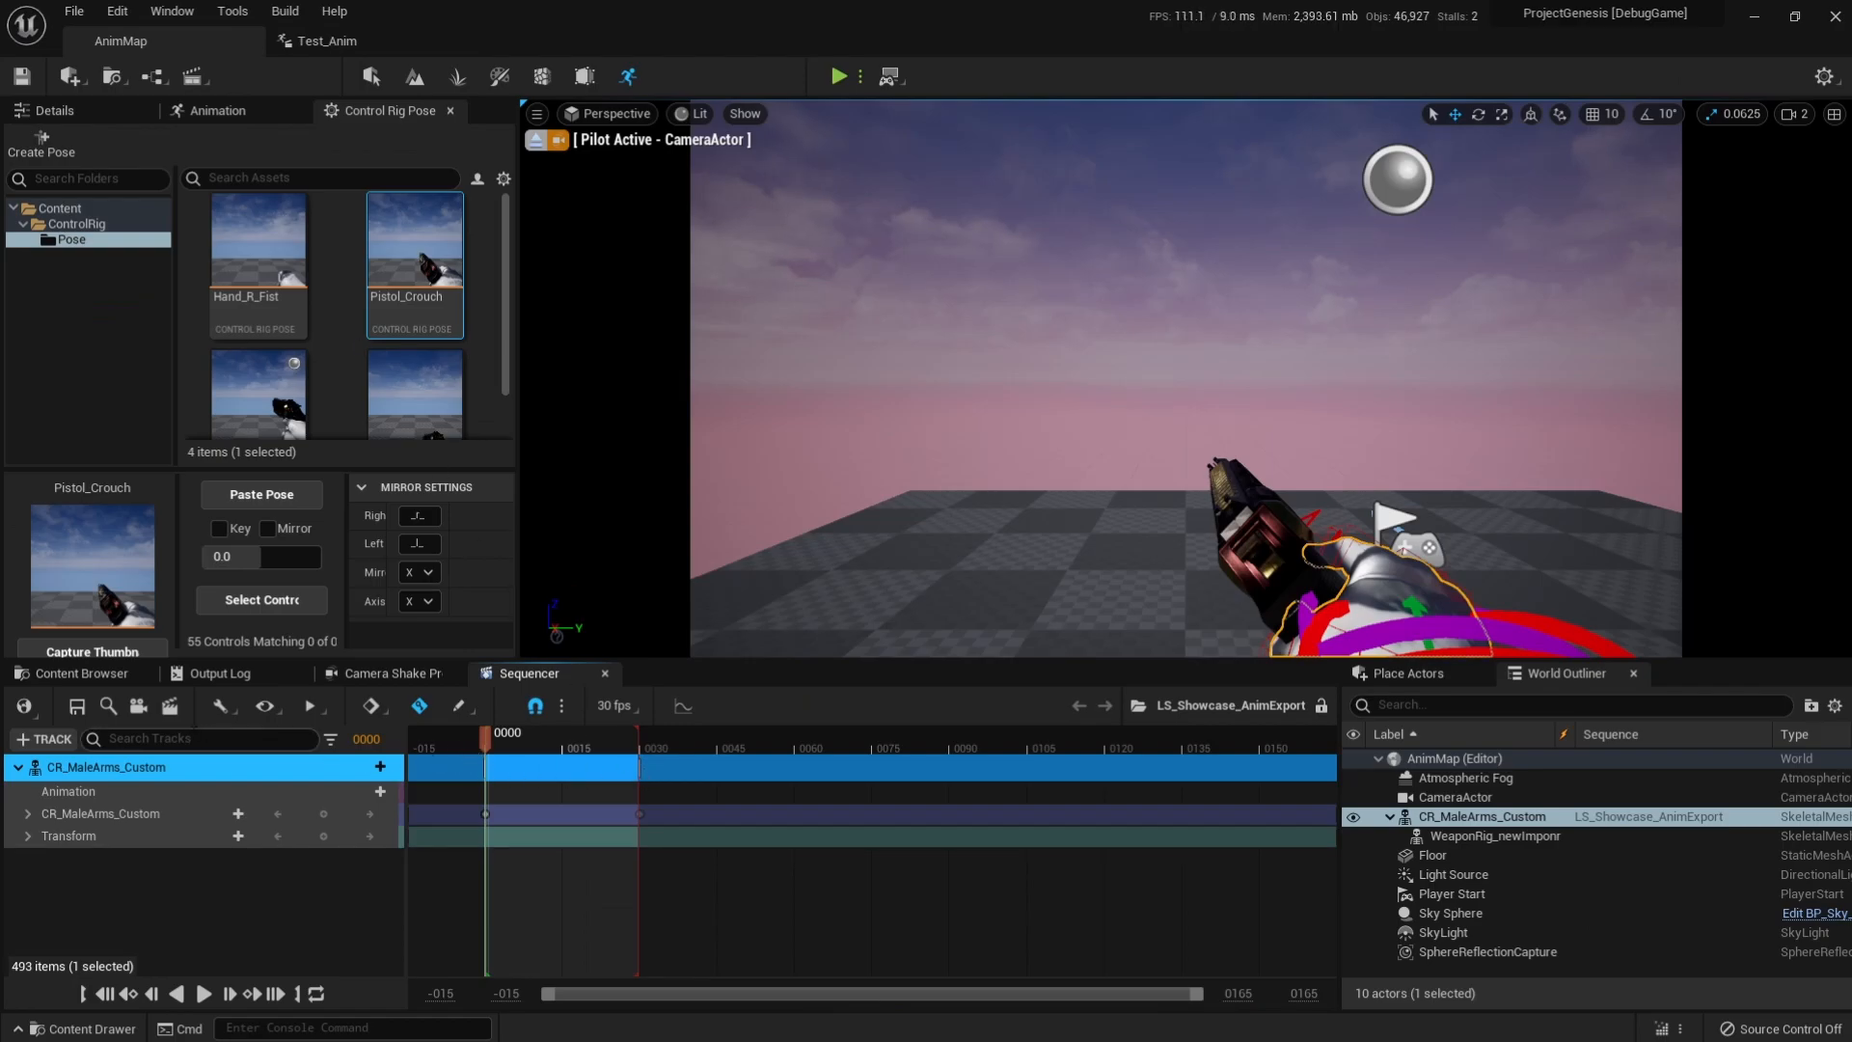
pyautogui.moveTo(489, 739); pyautogui.dragTo(564, 754)
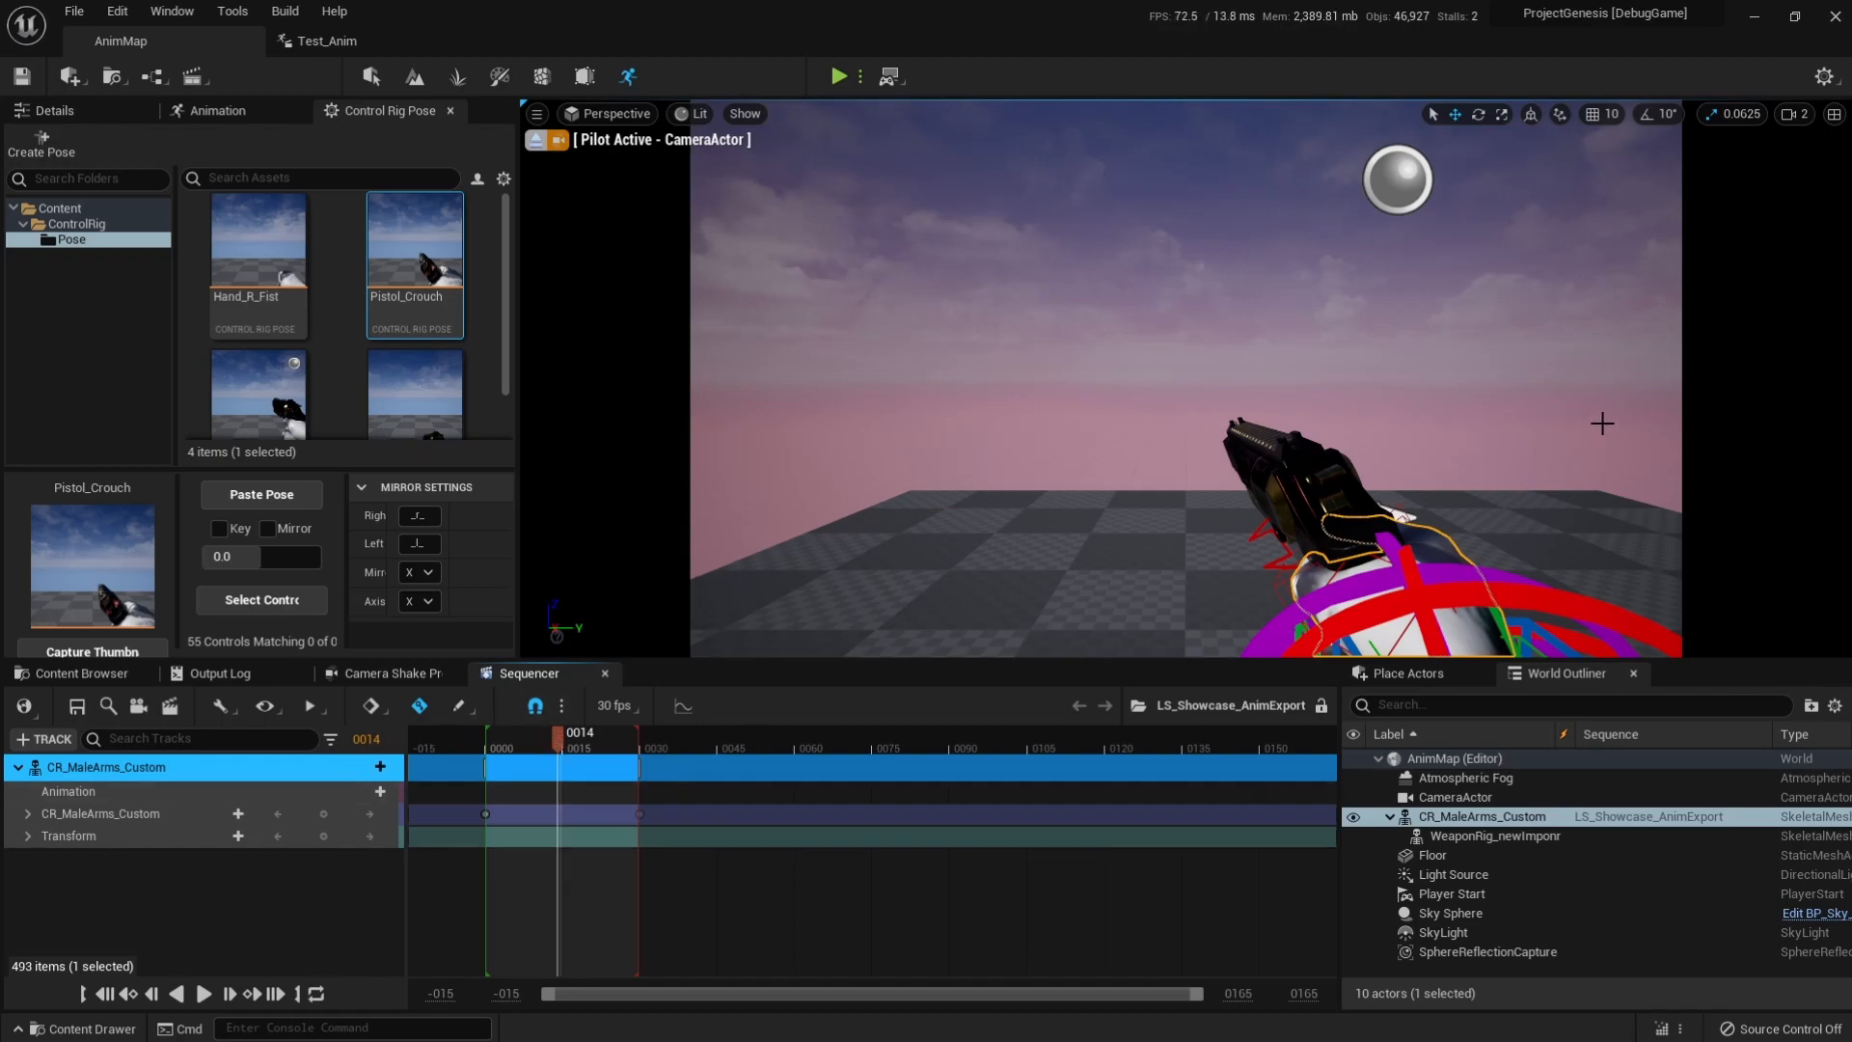
# Stop piloting the camera and raise hand_r_ik_loc_ctrl to a height of about 44.53 at frame 14.
pyautogui.click(217, 110)
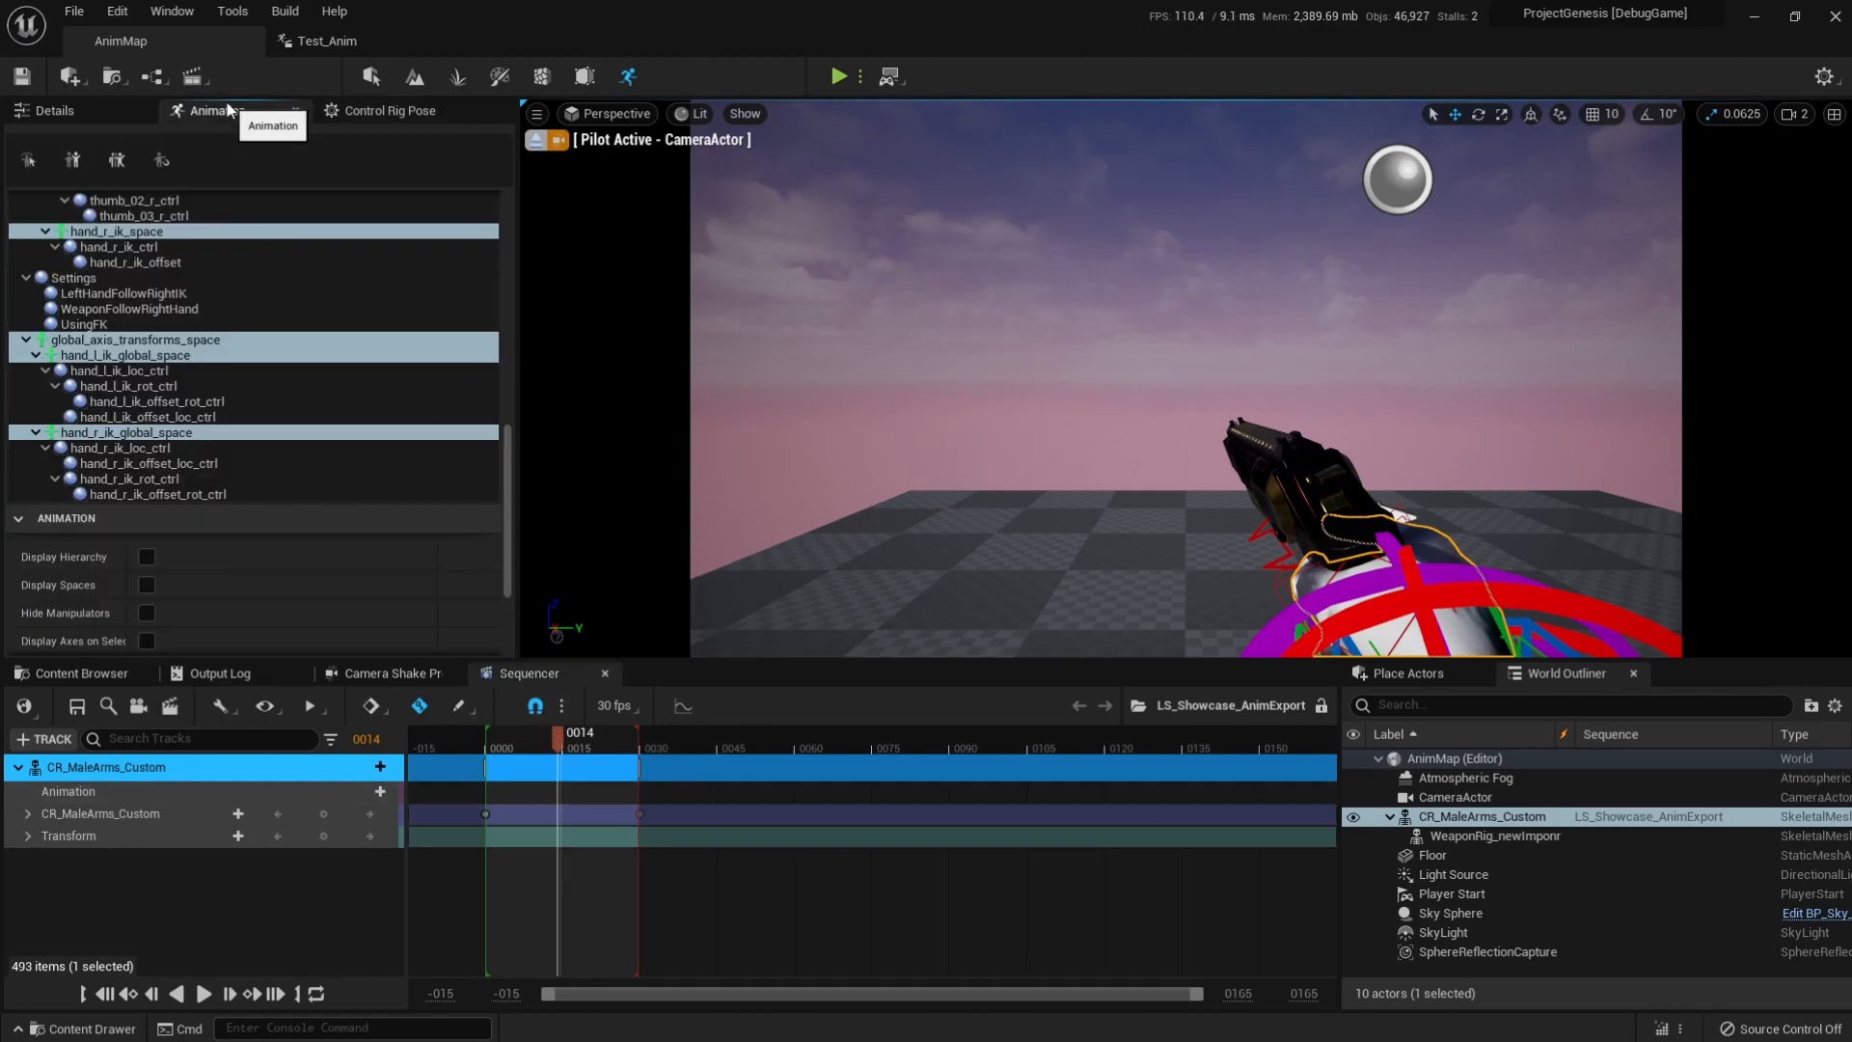
pyautogui.click(123, 448)
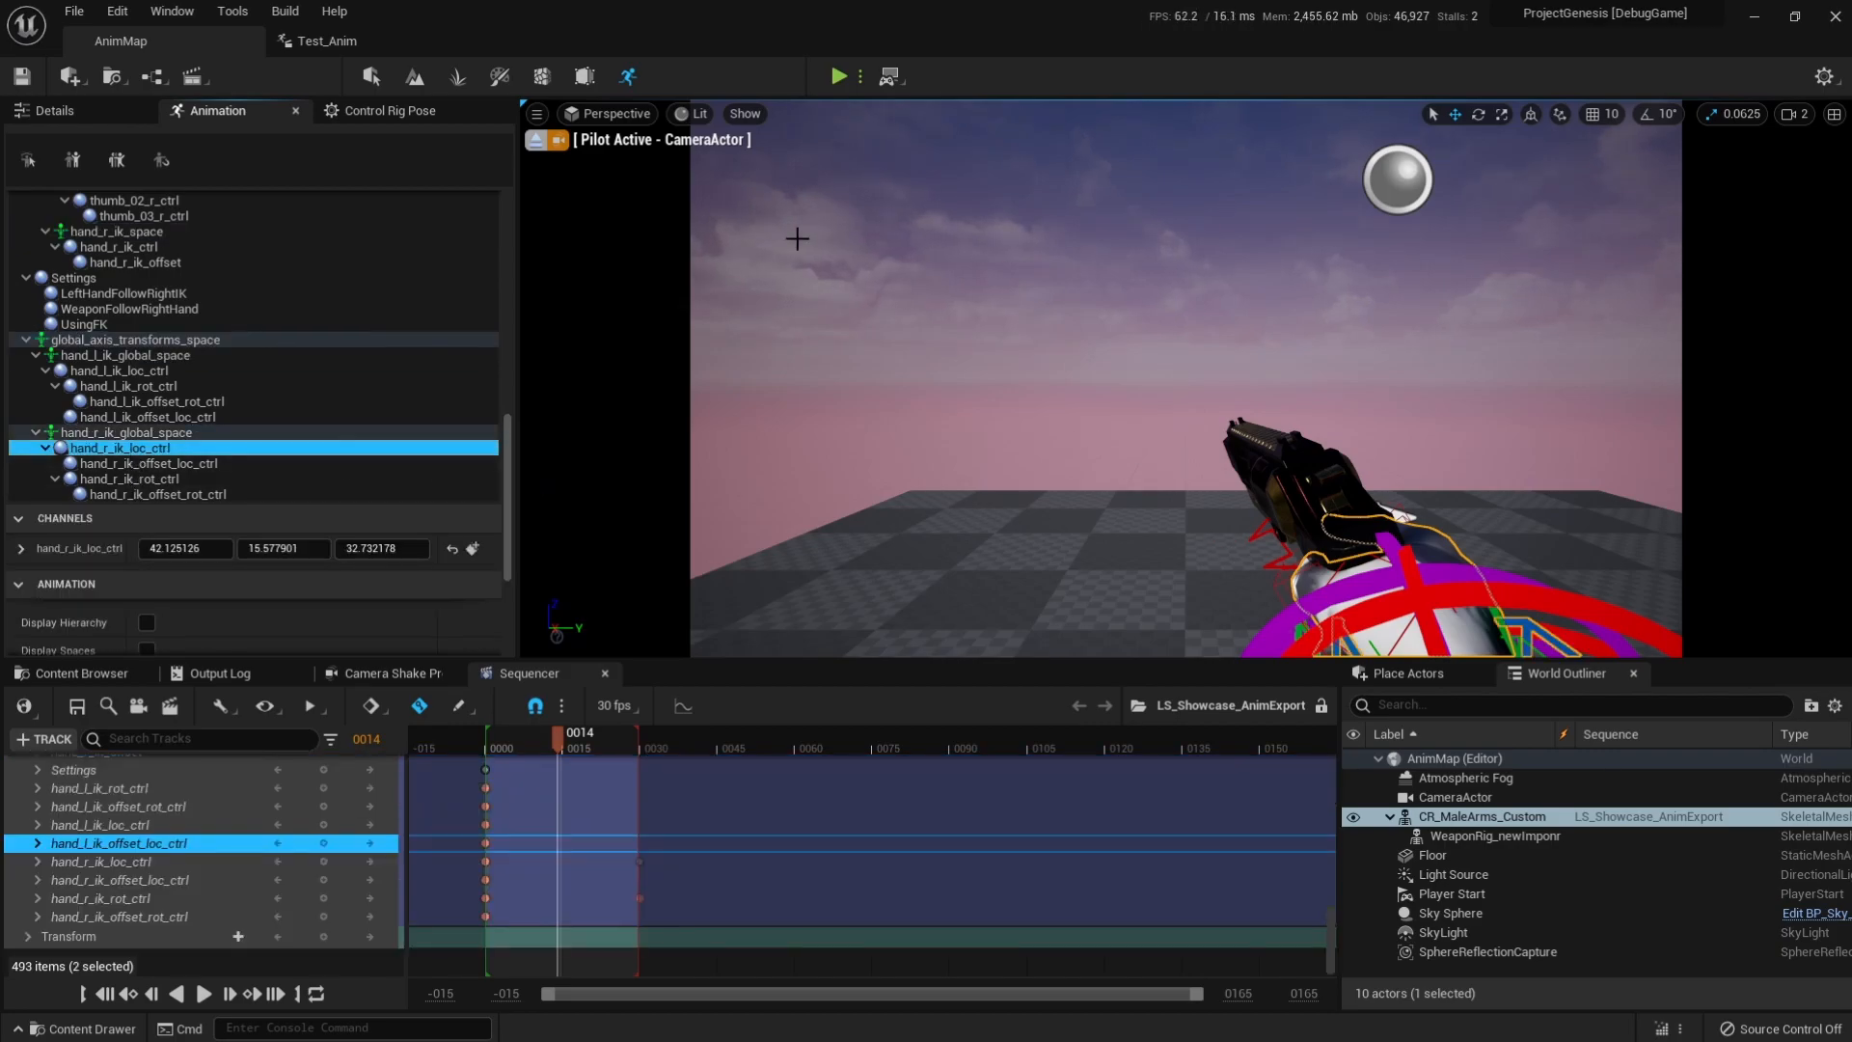
pyautogui.click(546, 136)
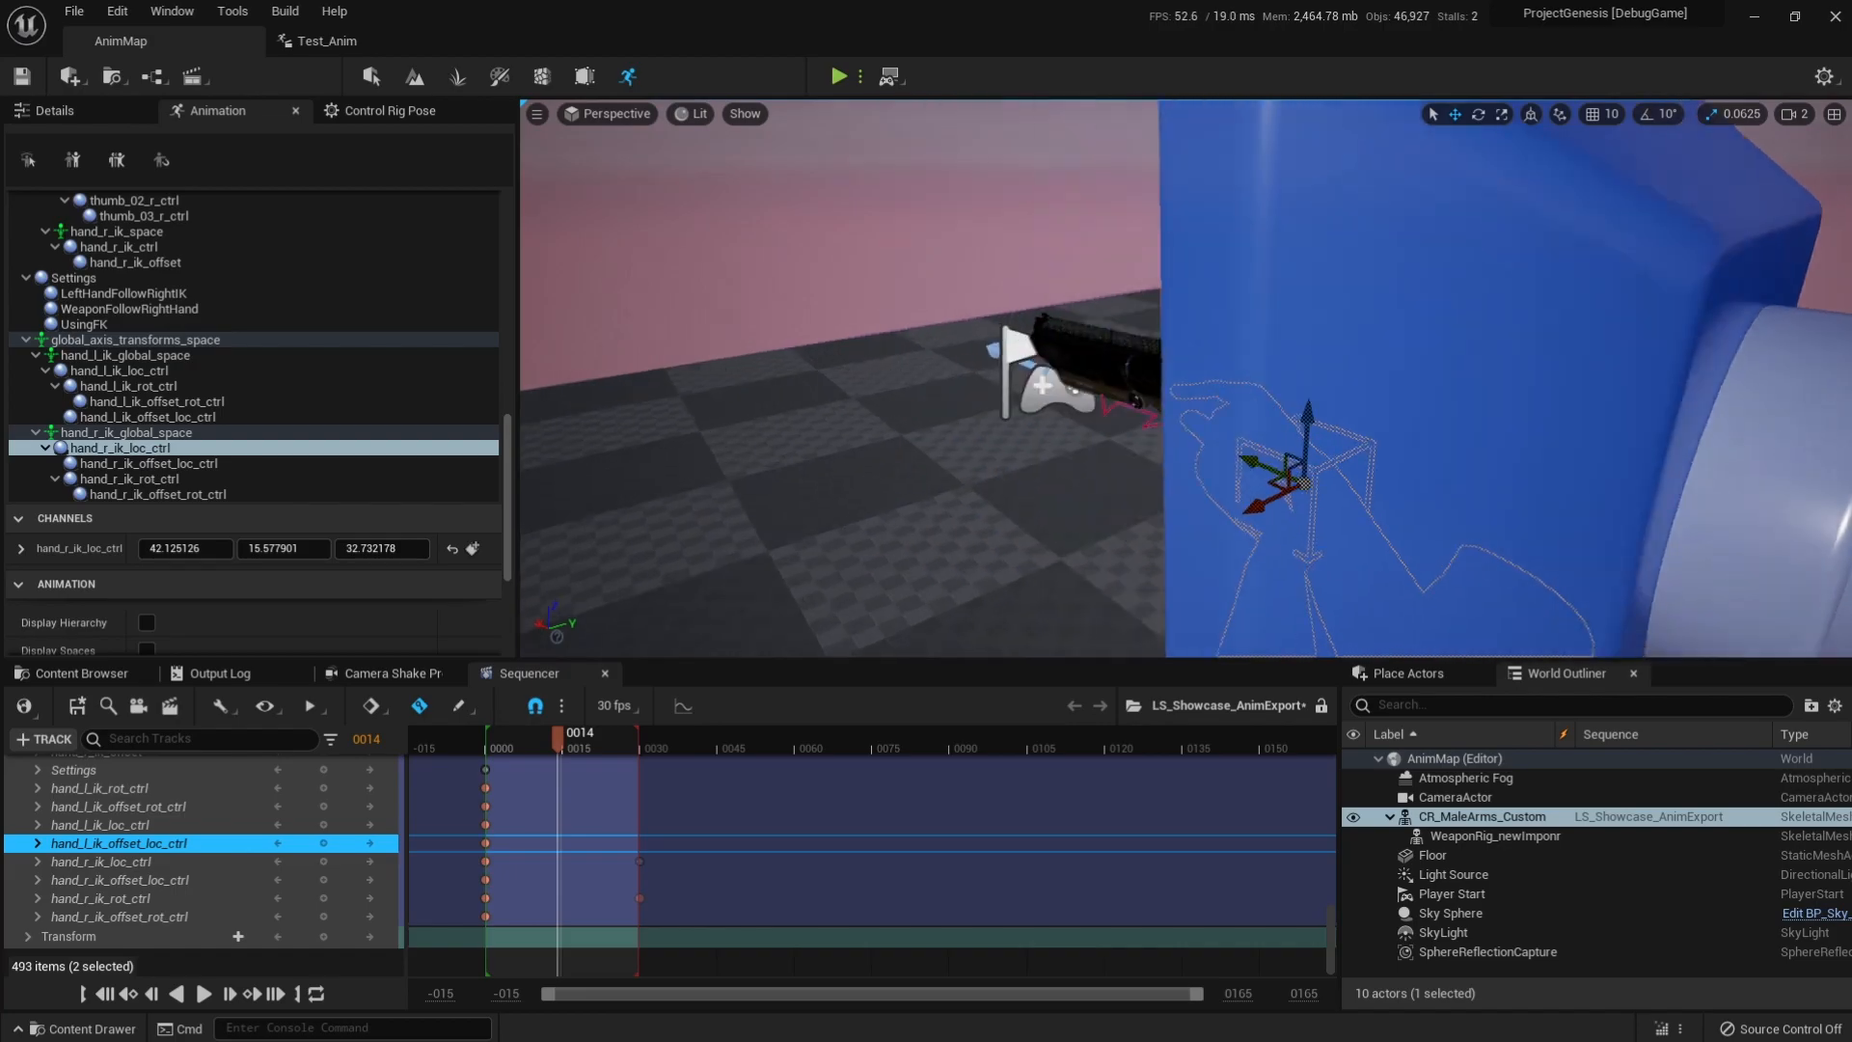
pyautogui.moveTo(1307, 319); pyautogui.dragTo(1315, 229)
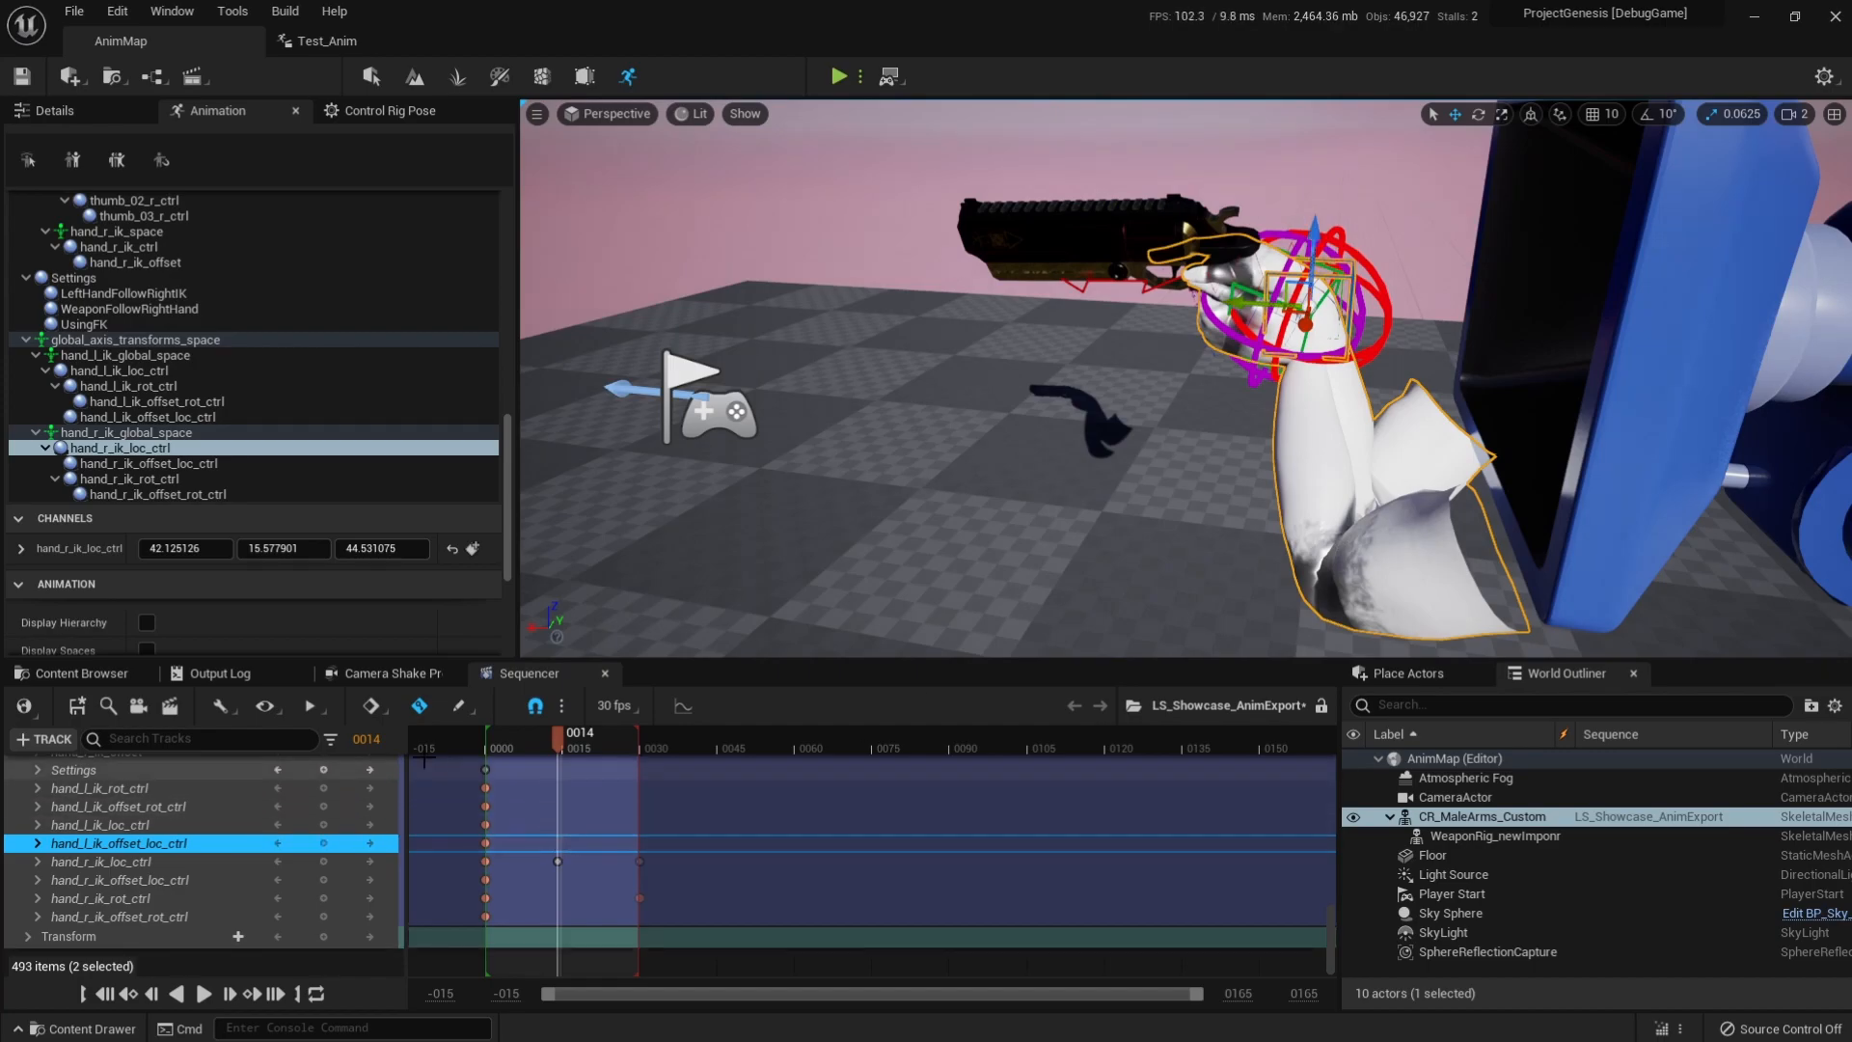
# Save the level sequence to update the linked Test_Anim, and save that animation asset as well.
pyautogui.click(77, 708)
pyautogui.moveTo(547, 740); pyautogui.dragTo(652, 751)
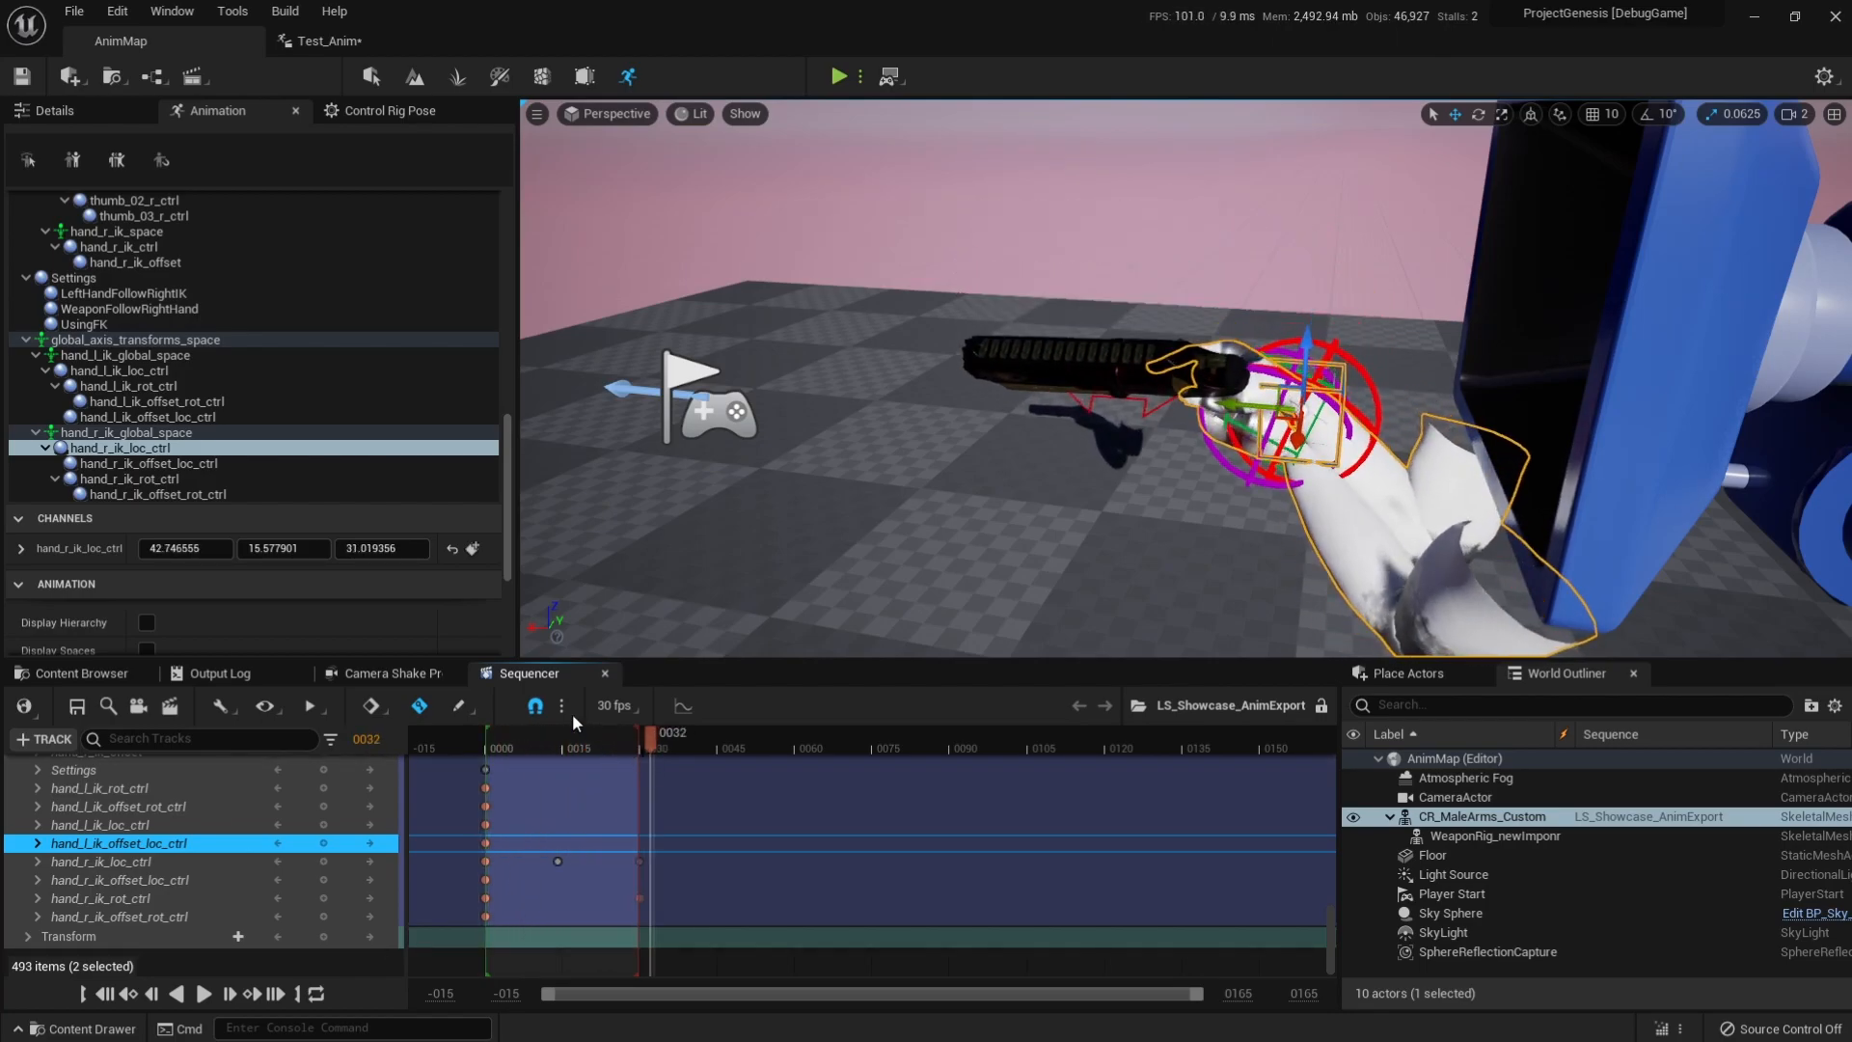
pyautogui.click(345, 46)
pyautogui.click(17, 77)
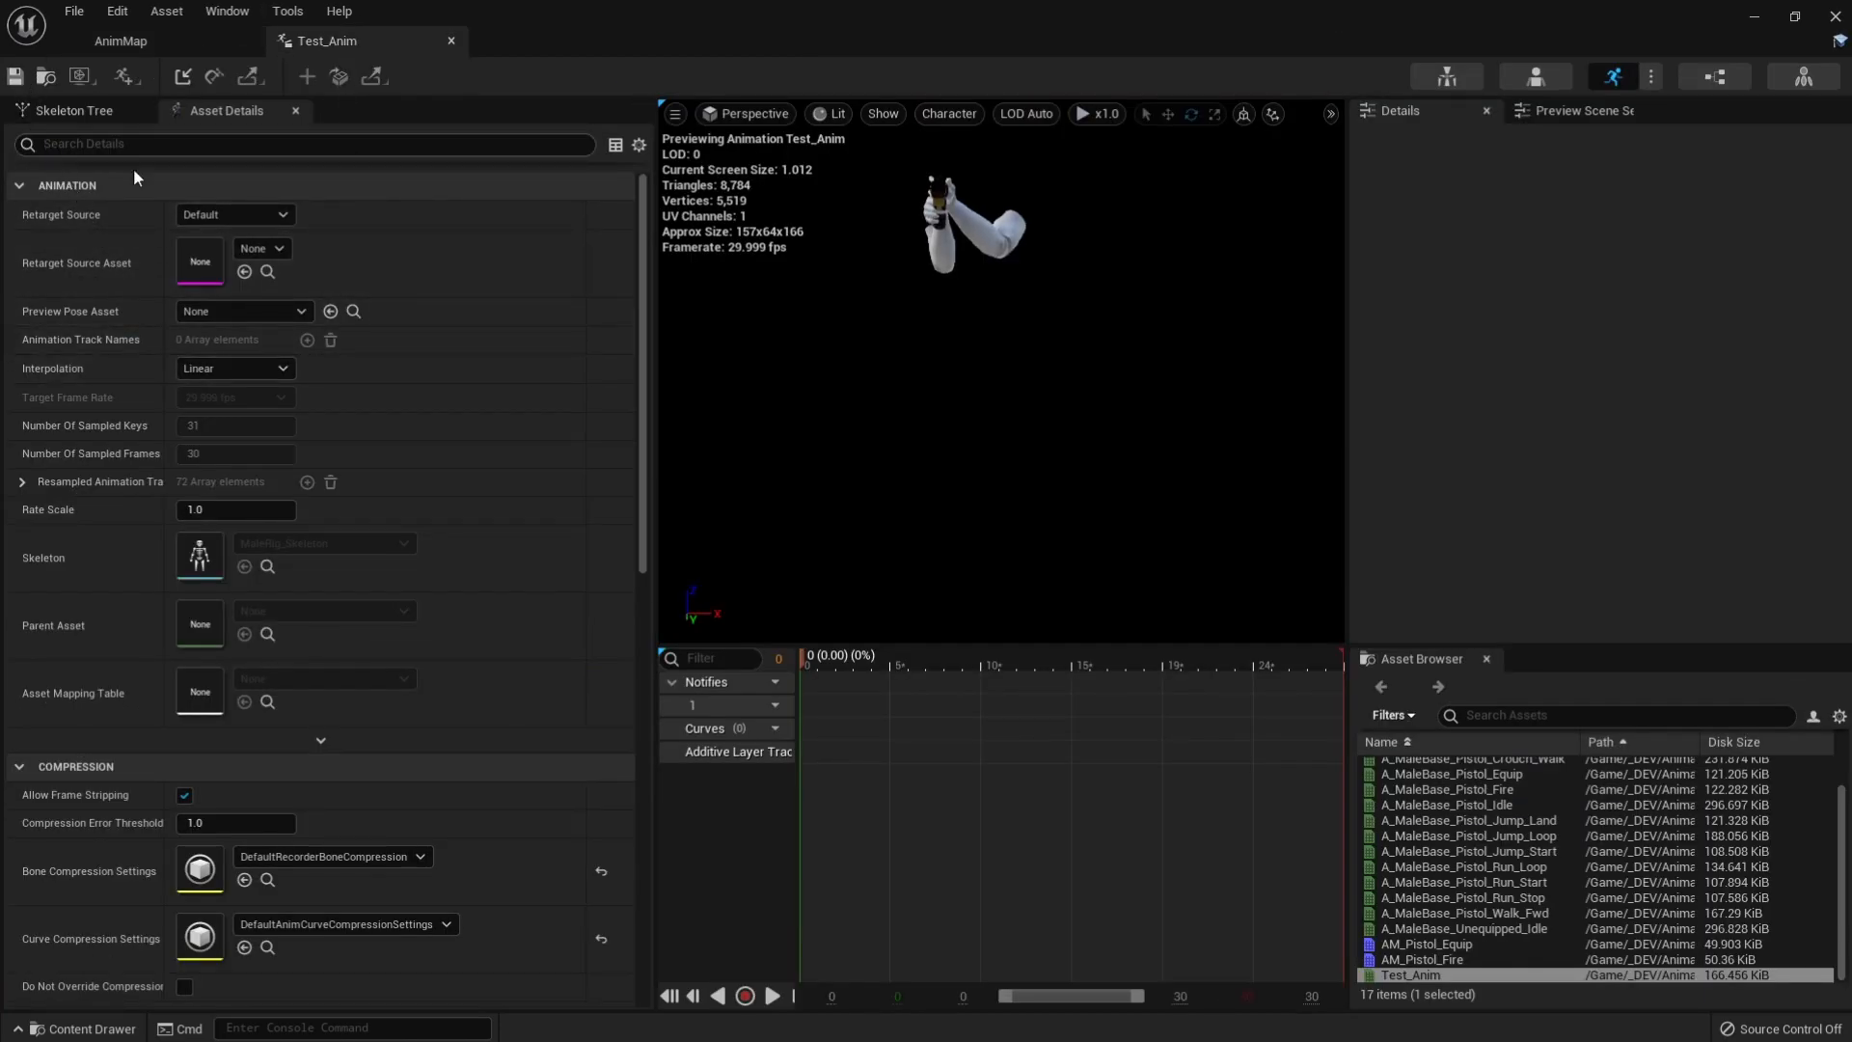
pyautogui.moveTo(807, 663); pyautogui.dragTo(675, 820)
# Start baking an animation sequence from the CR_MaleArms_Custom actor track, choosing _DEV/Animation as the destination folder.
pyautogui.click(120, 40)
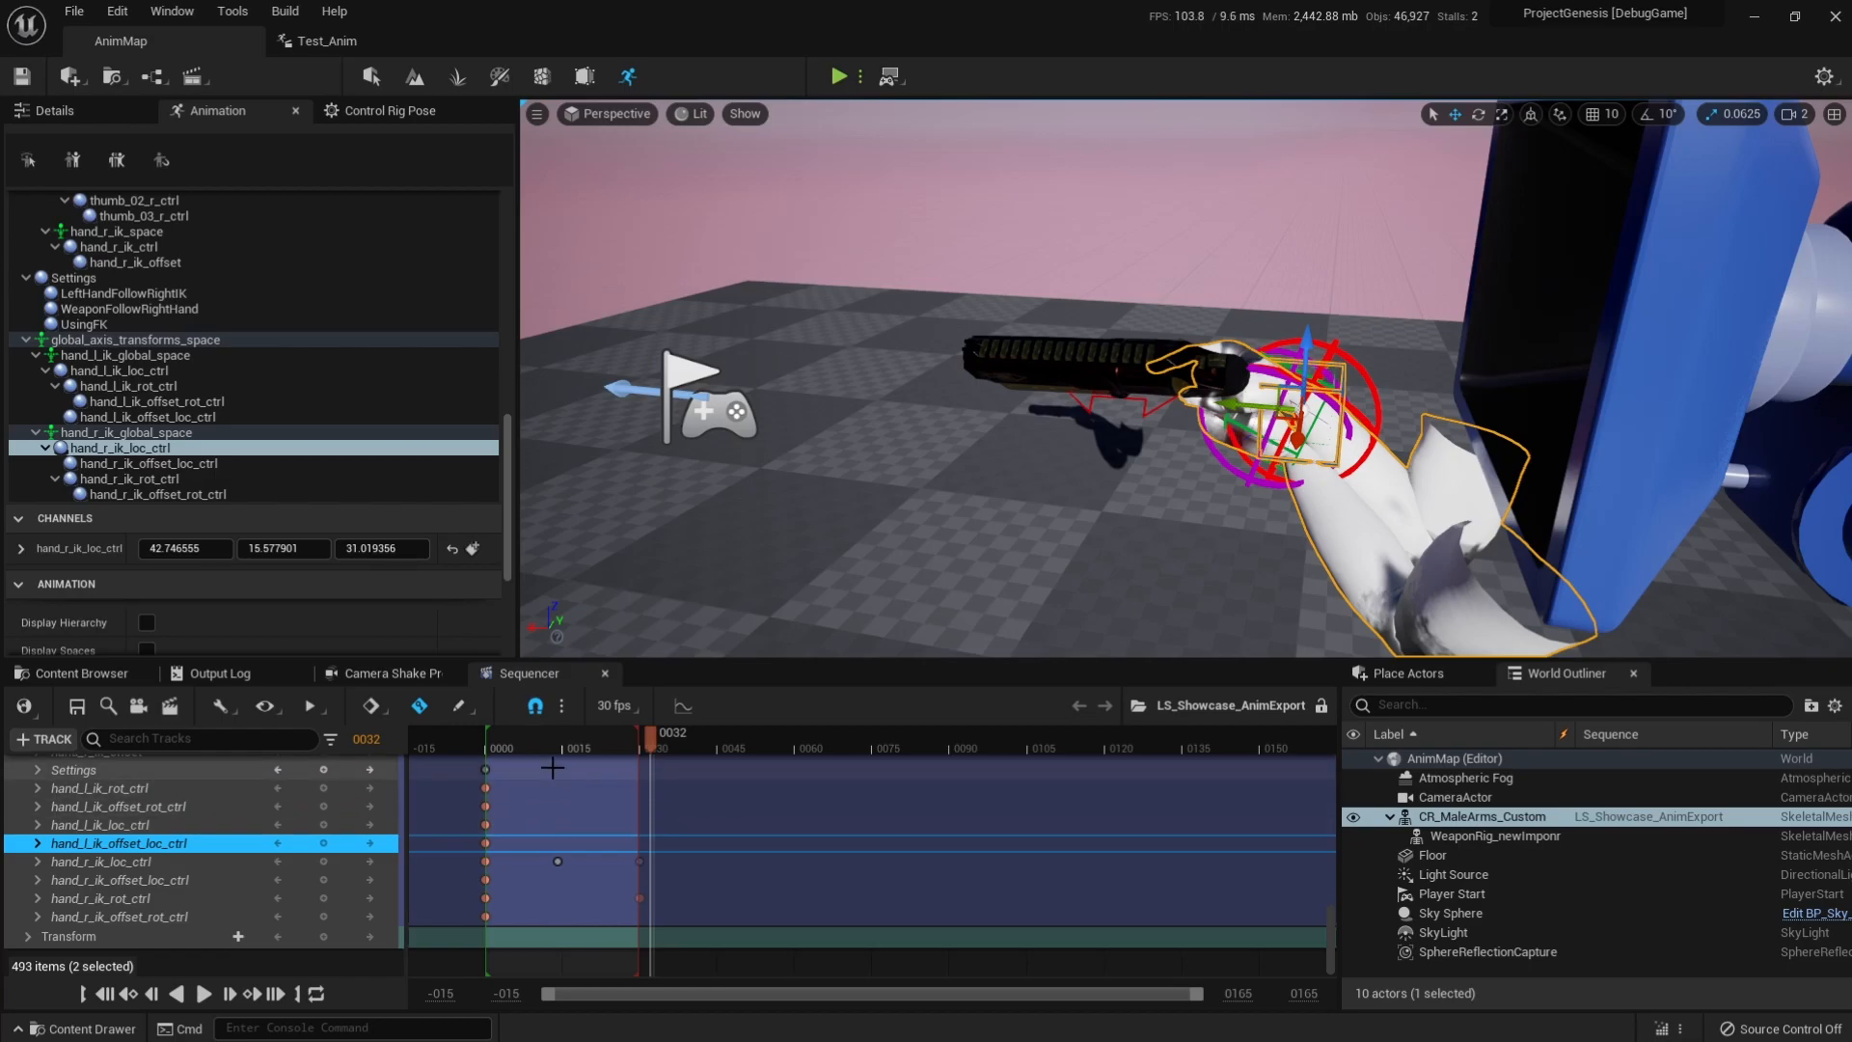
pyautogui.scroll(2, 122, 818)
pyautogui.scroll(10, 120, 812)
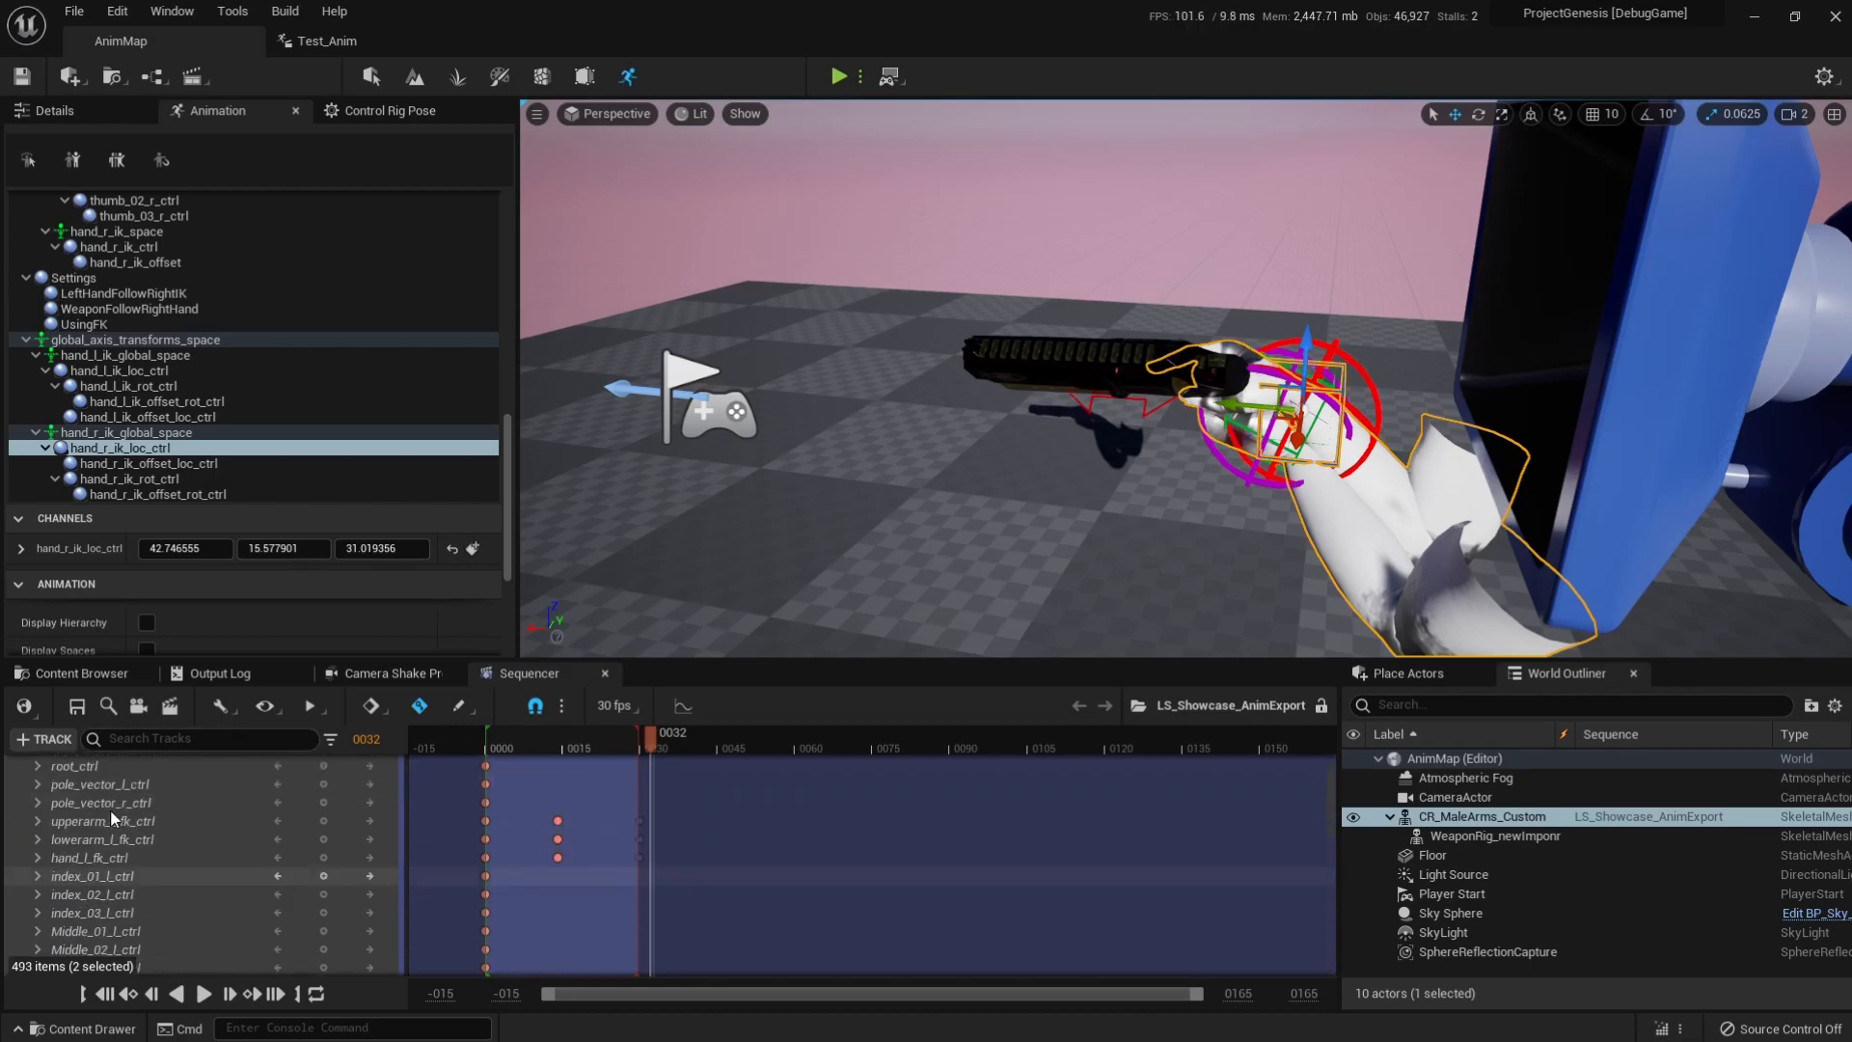
pyautogui.click(27, 814)
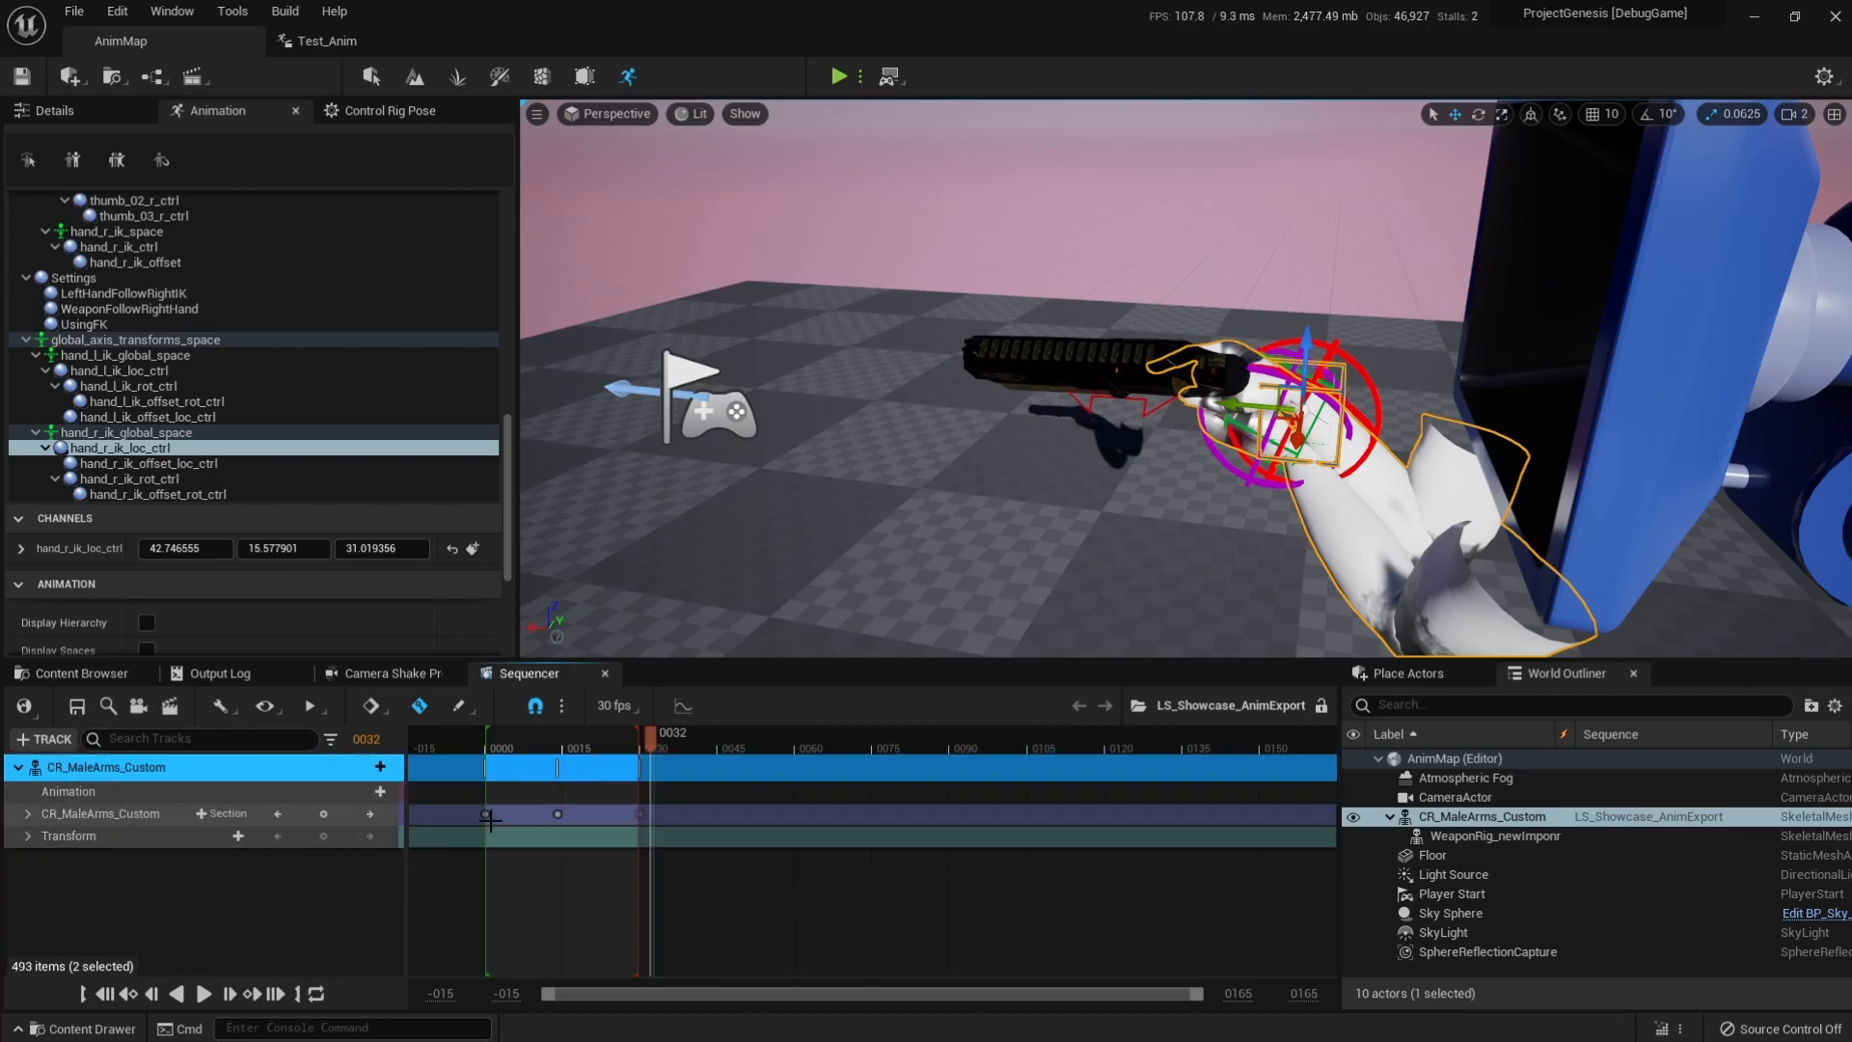
pyautogui.rightClick(124, 778)
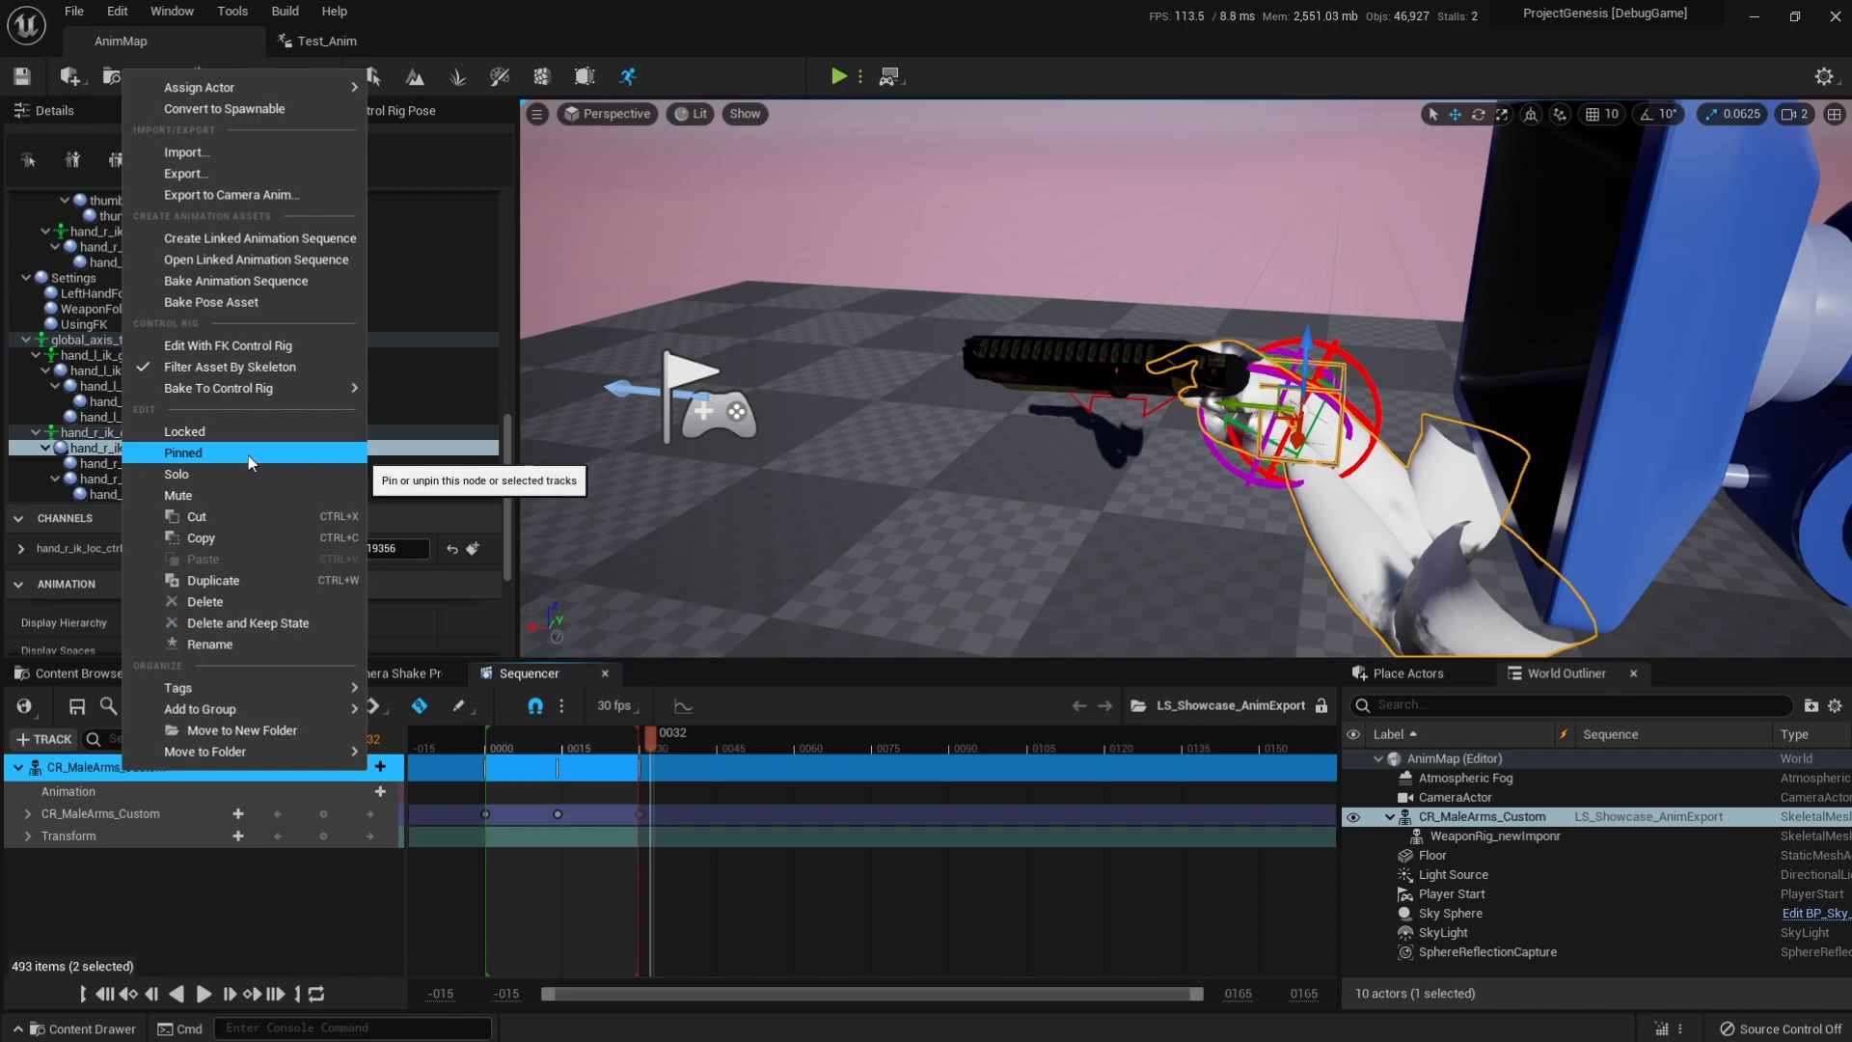
pyautogui.click(224, 284)
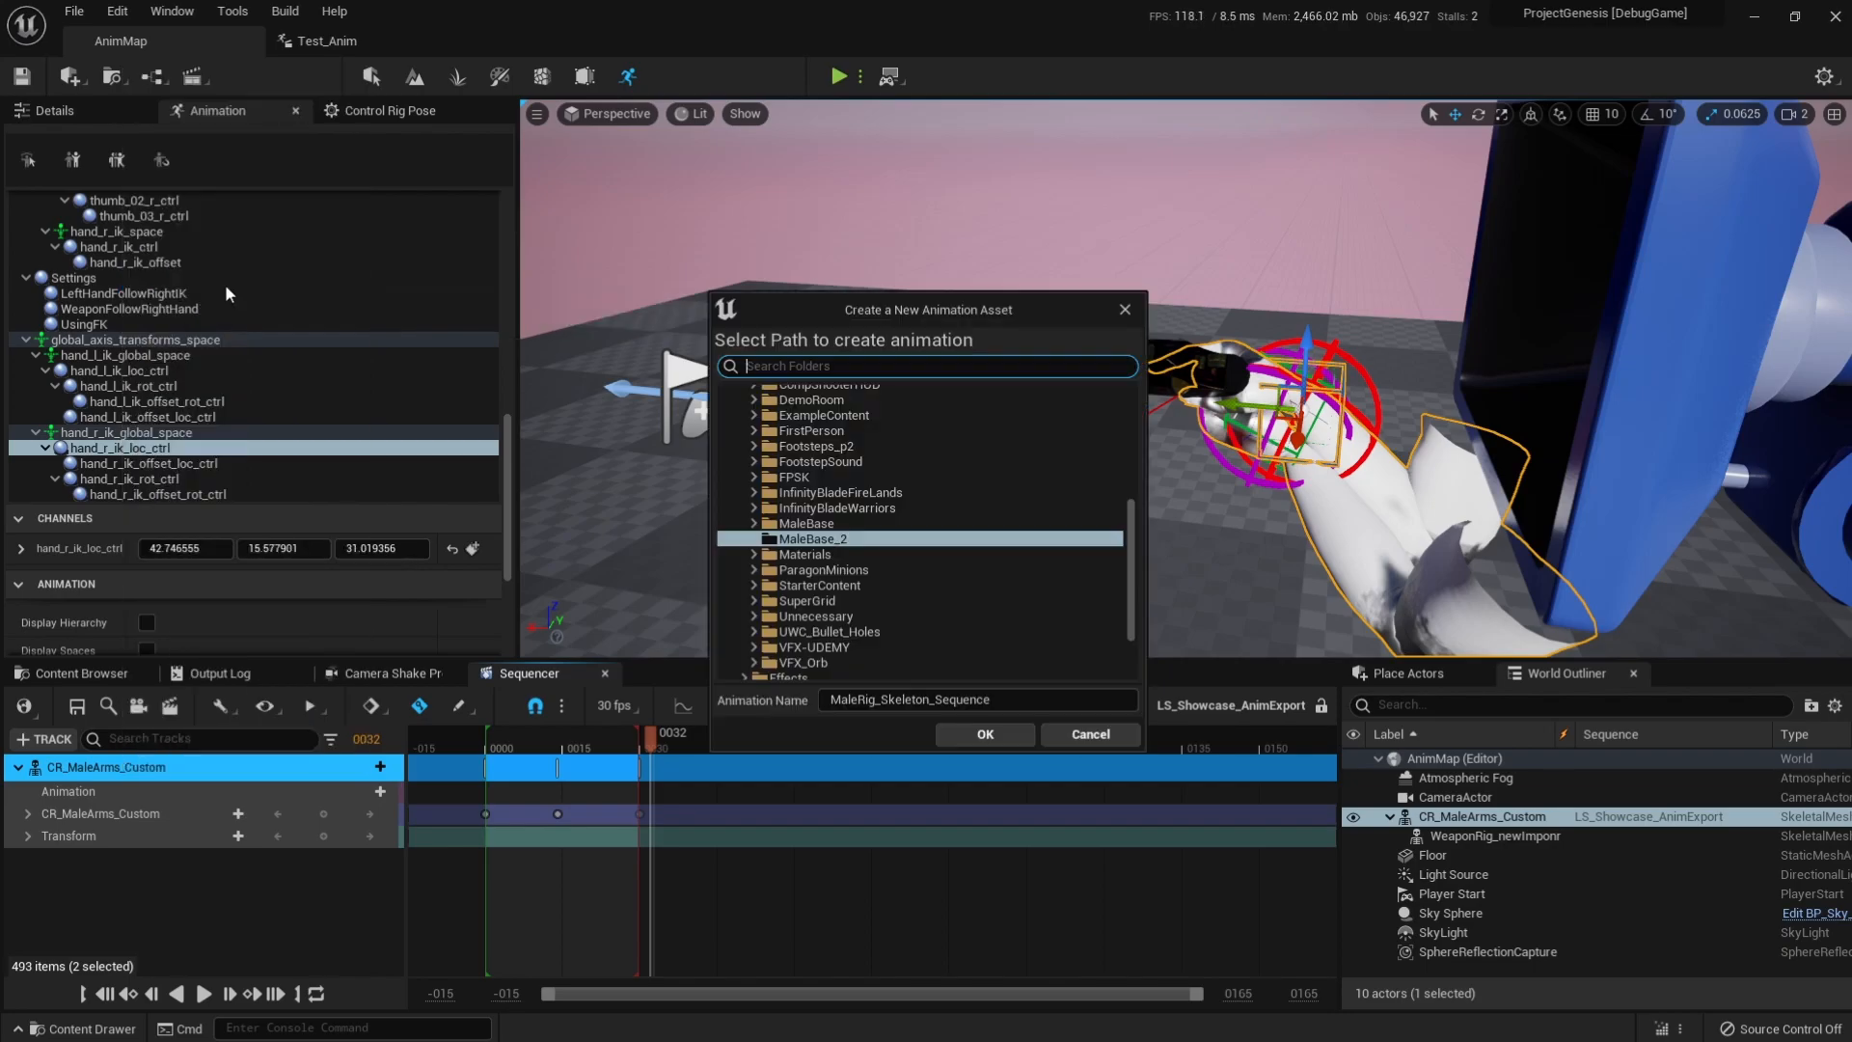
pyautogui.scroll(6, 791, 580)
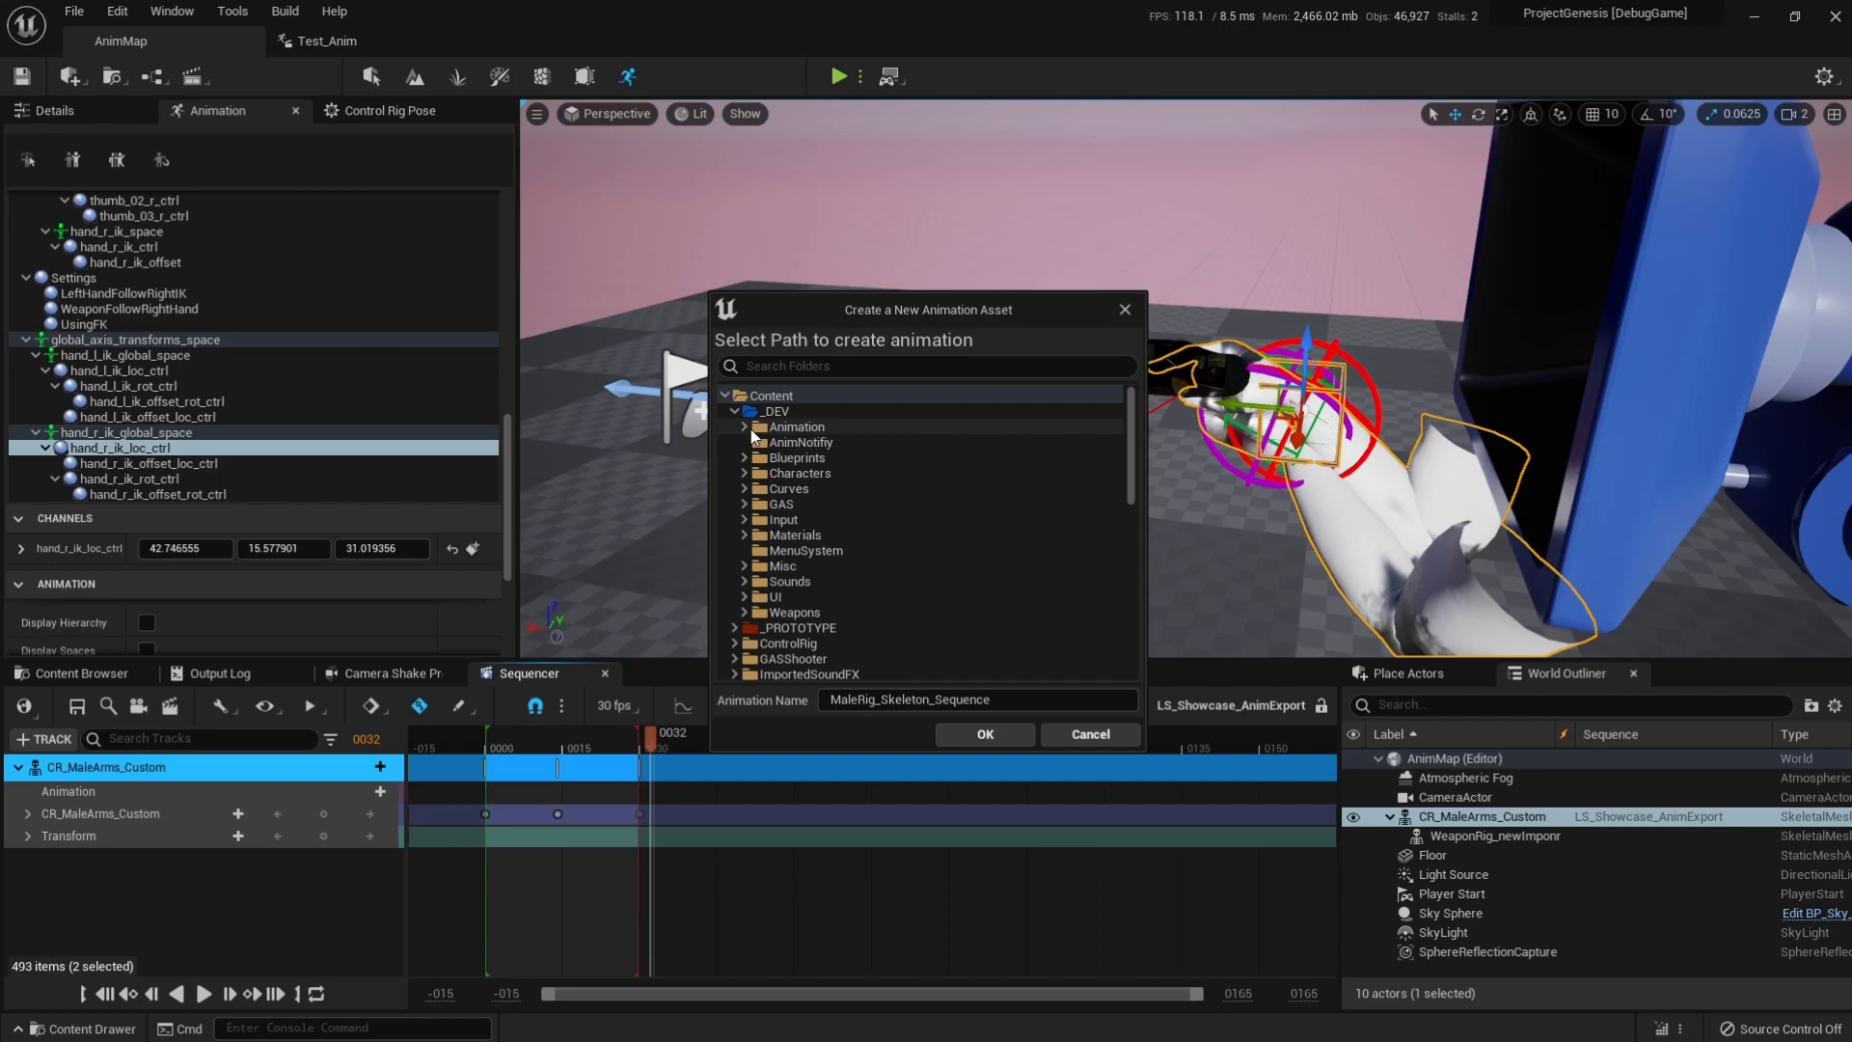
pyautogui.click(743, 427)
pyautogui.click(790, 426)
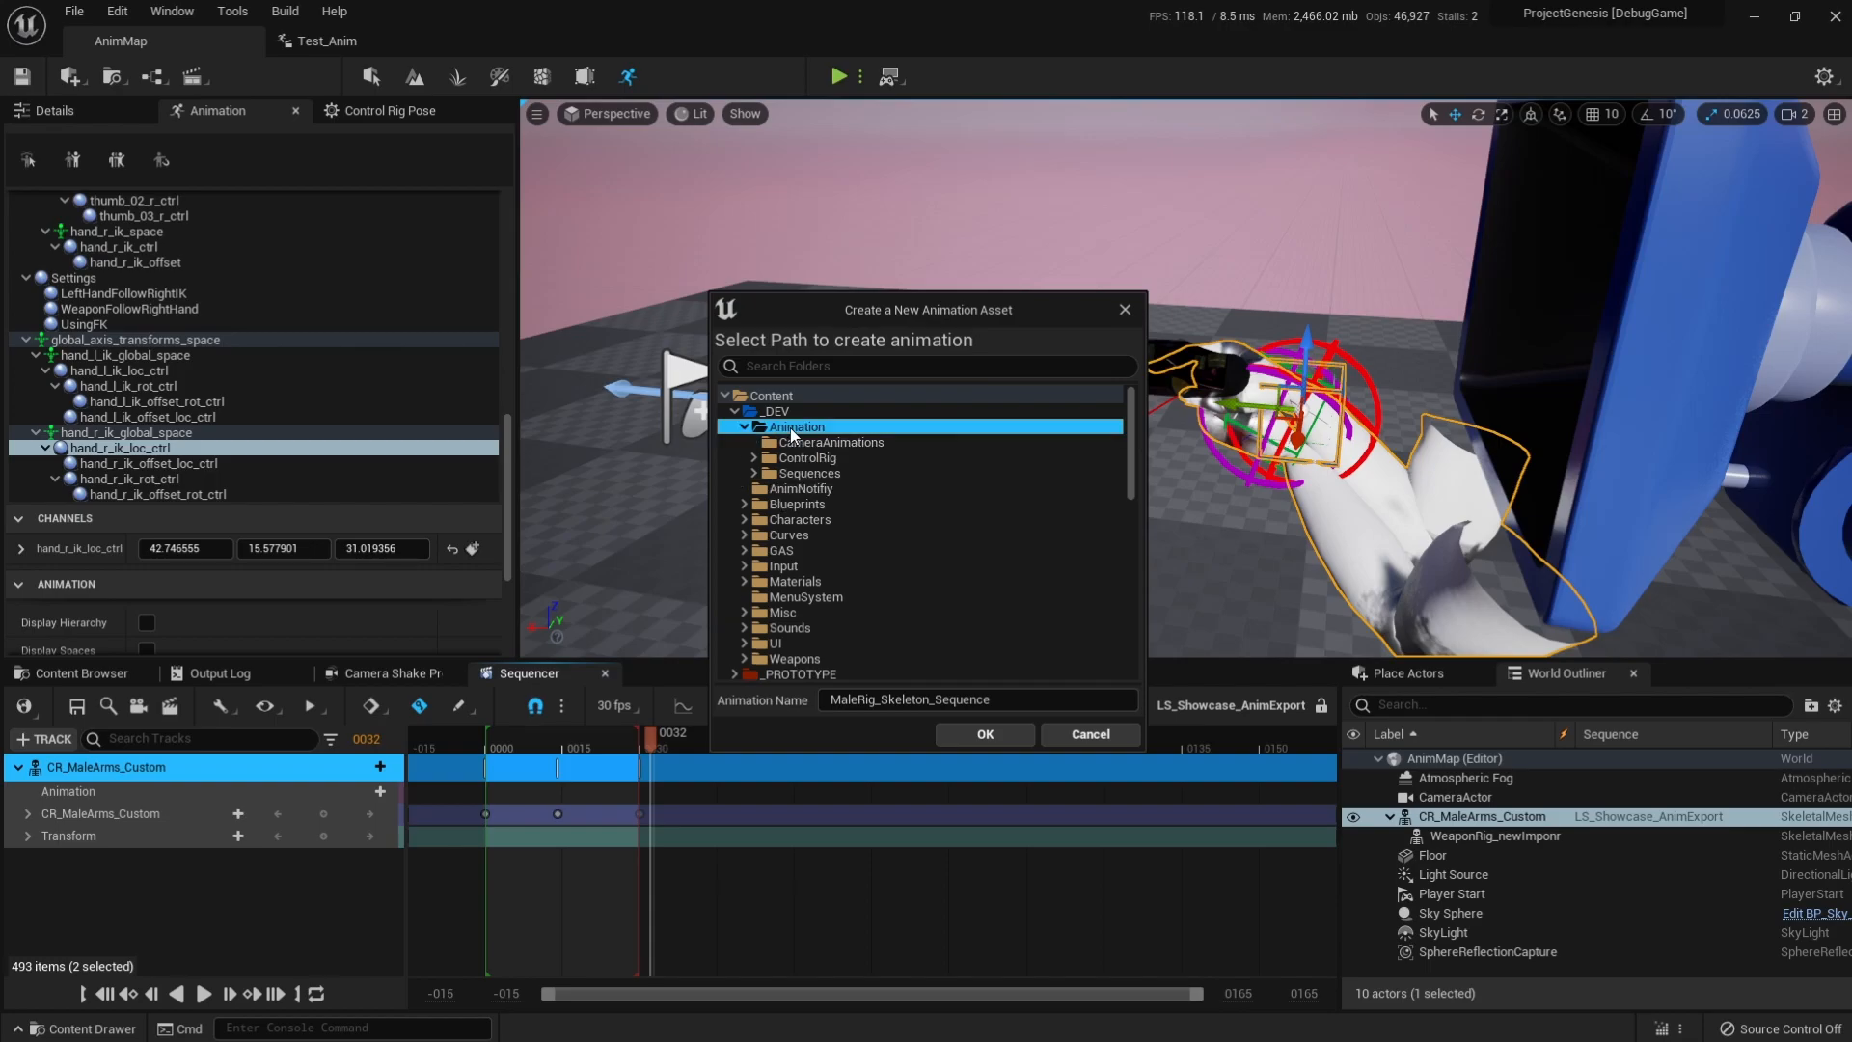
# Name the baked animation TestBake, confirm its creation and open the new asset.
pyautogui.click(1003, 699)
pyautogui.write('TestBake')
pyautogui.press('Return')
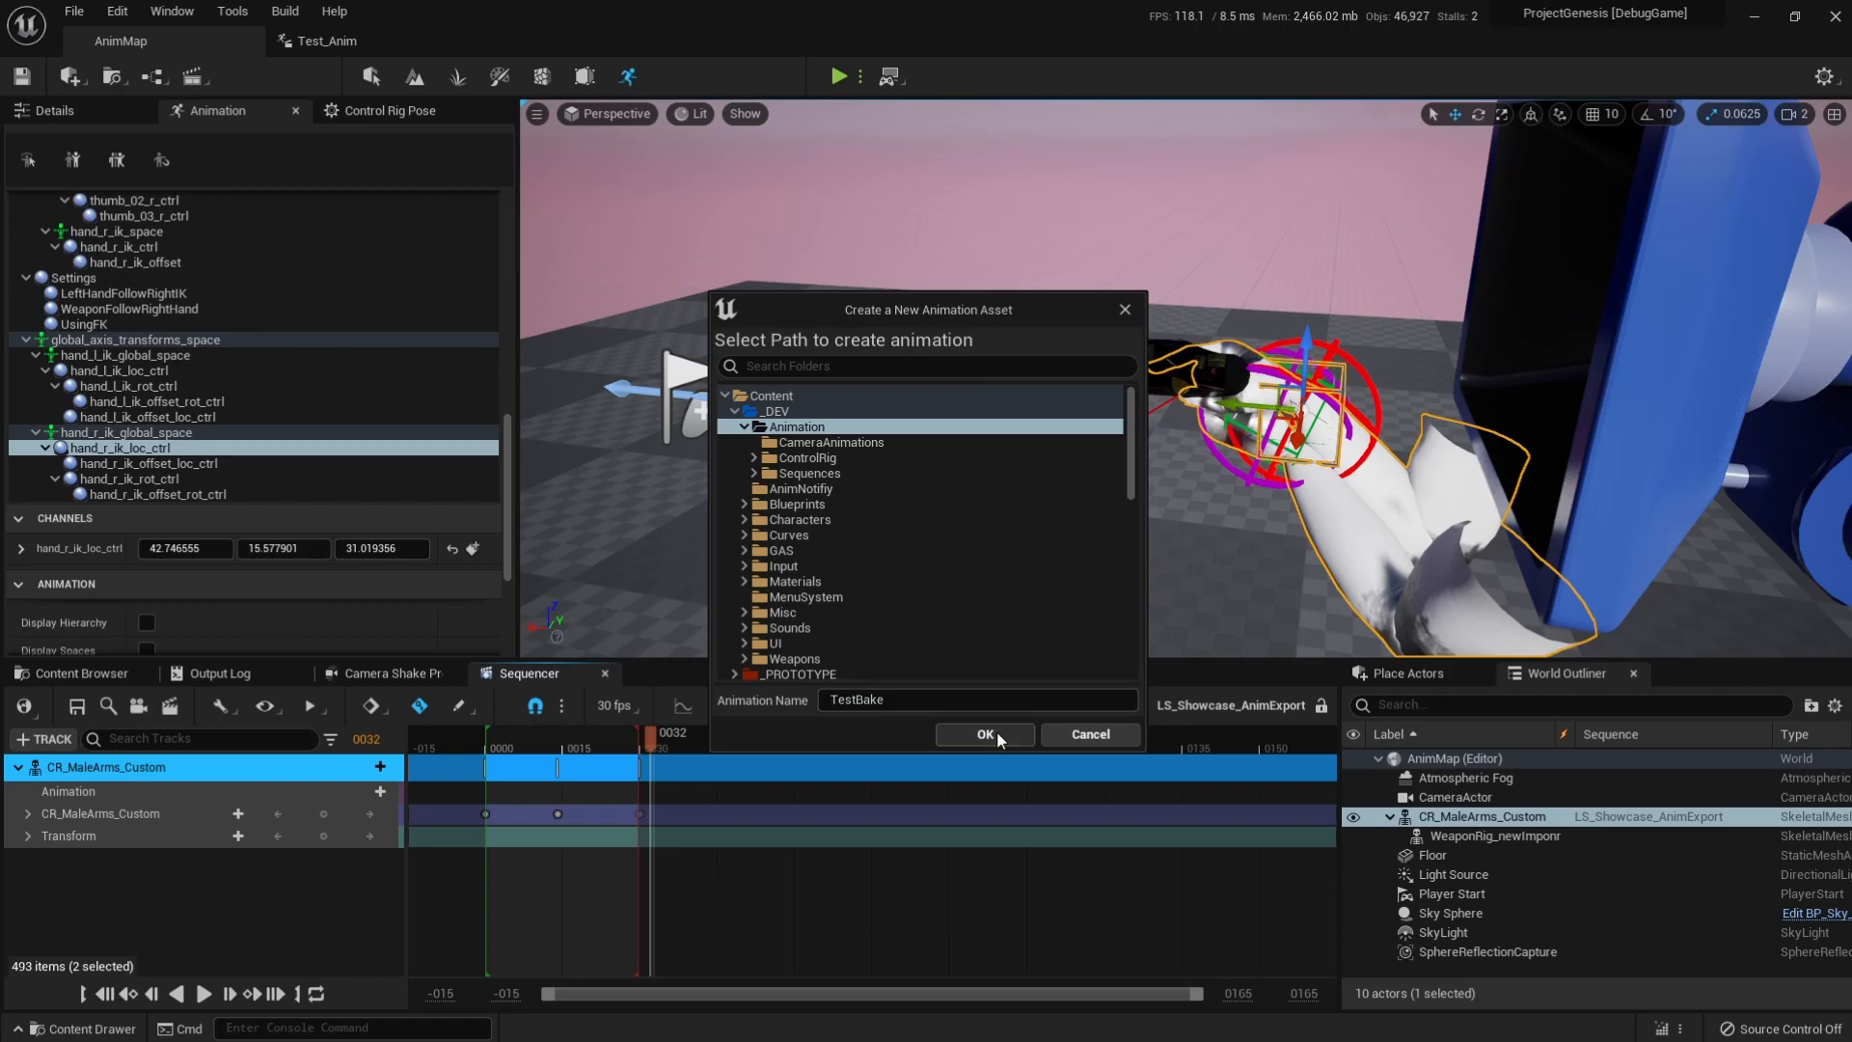
pyautogui.click(998, 735)
pyautogui.click(946, 733)
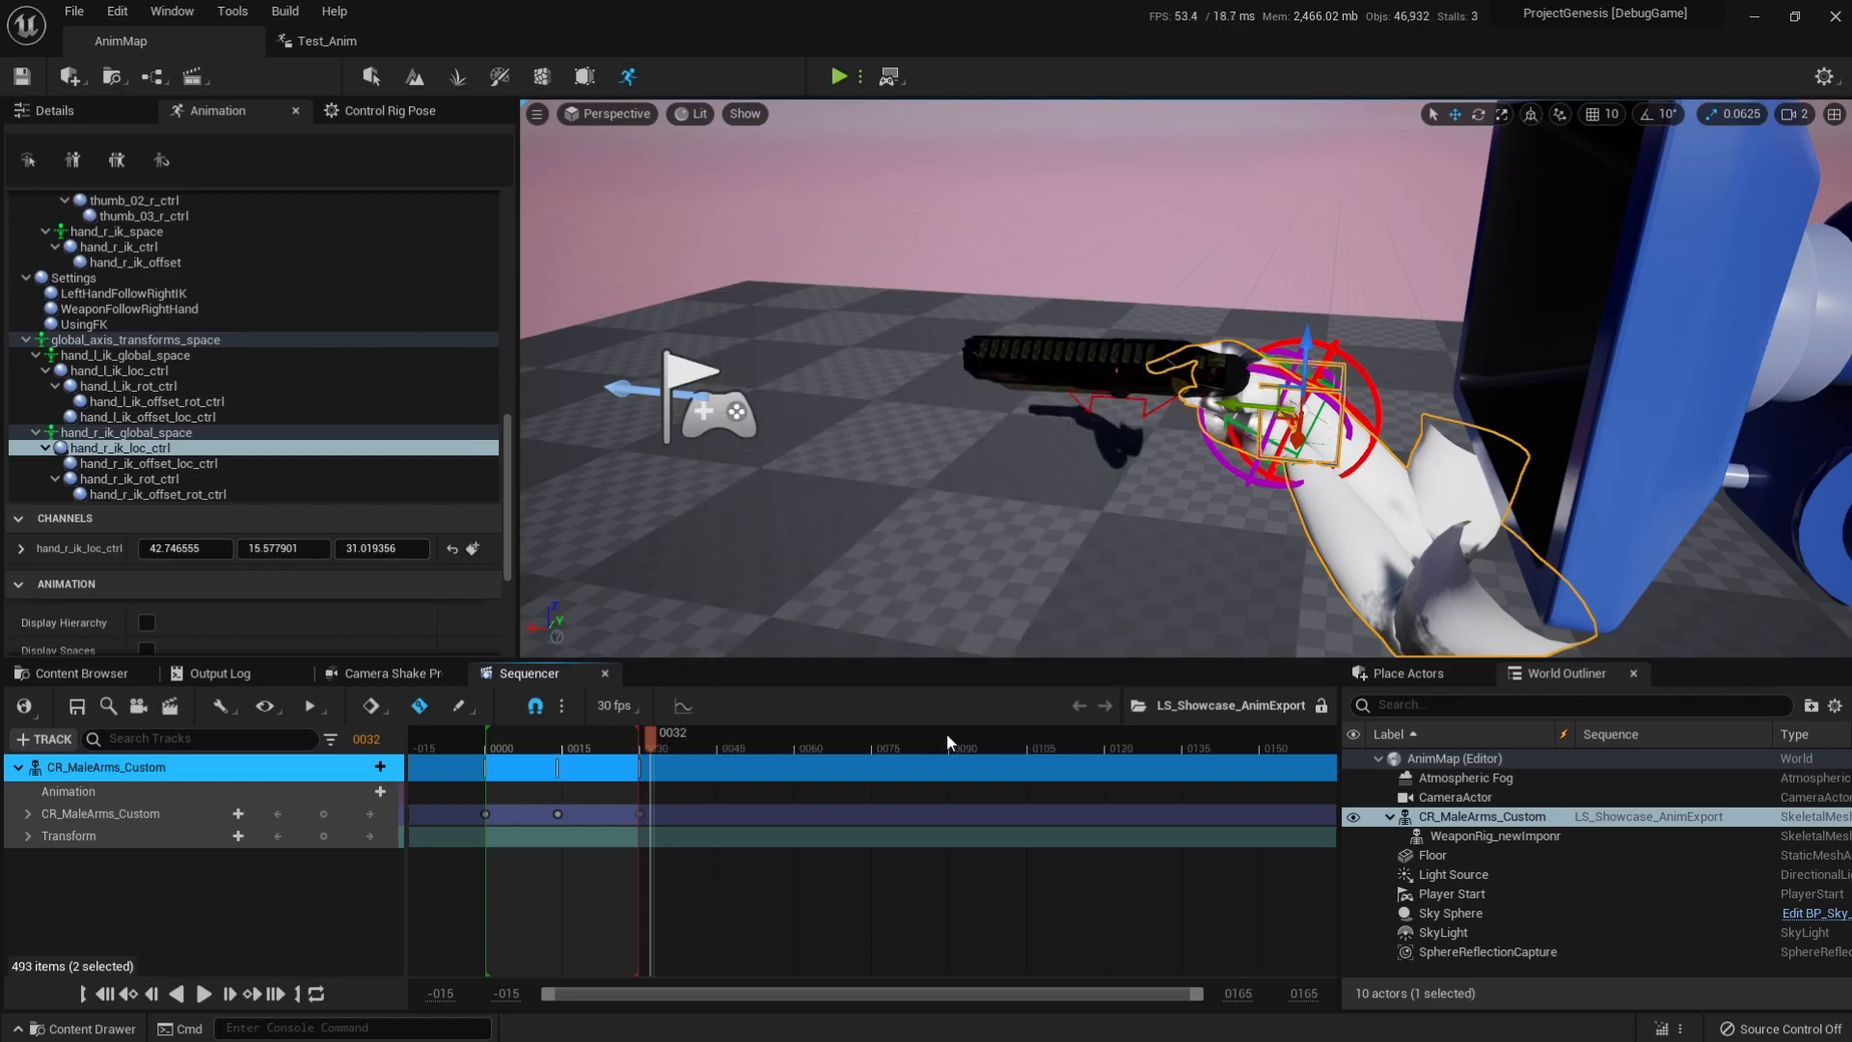
pyautogui.click(1549, 972)
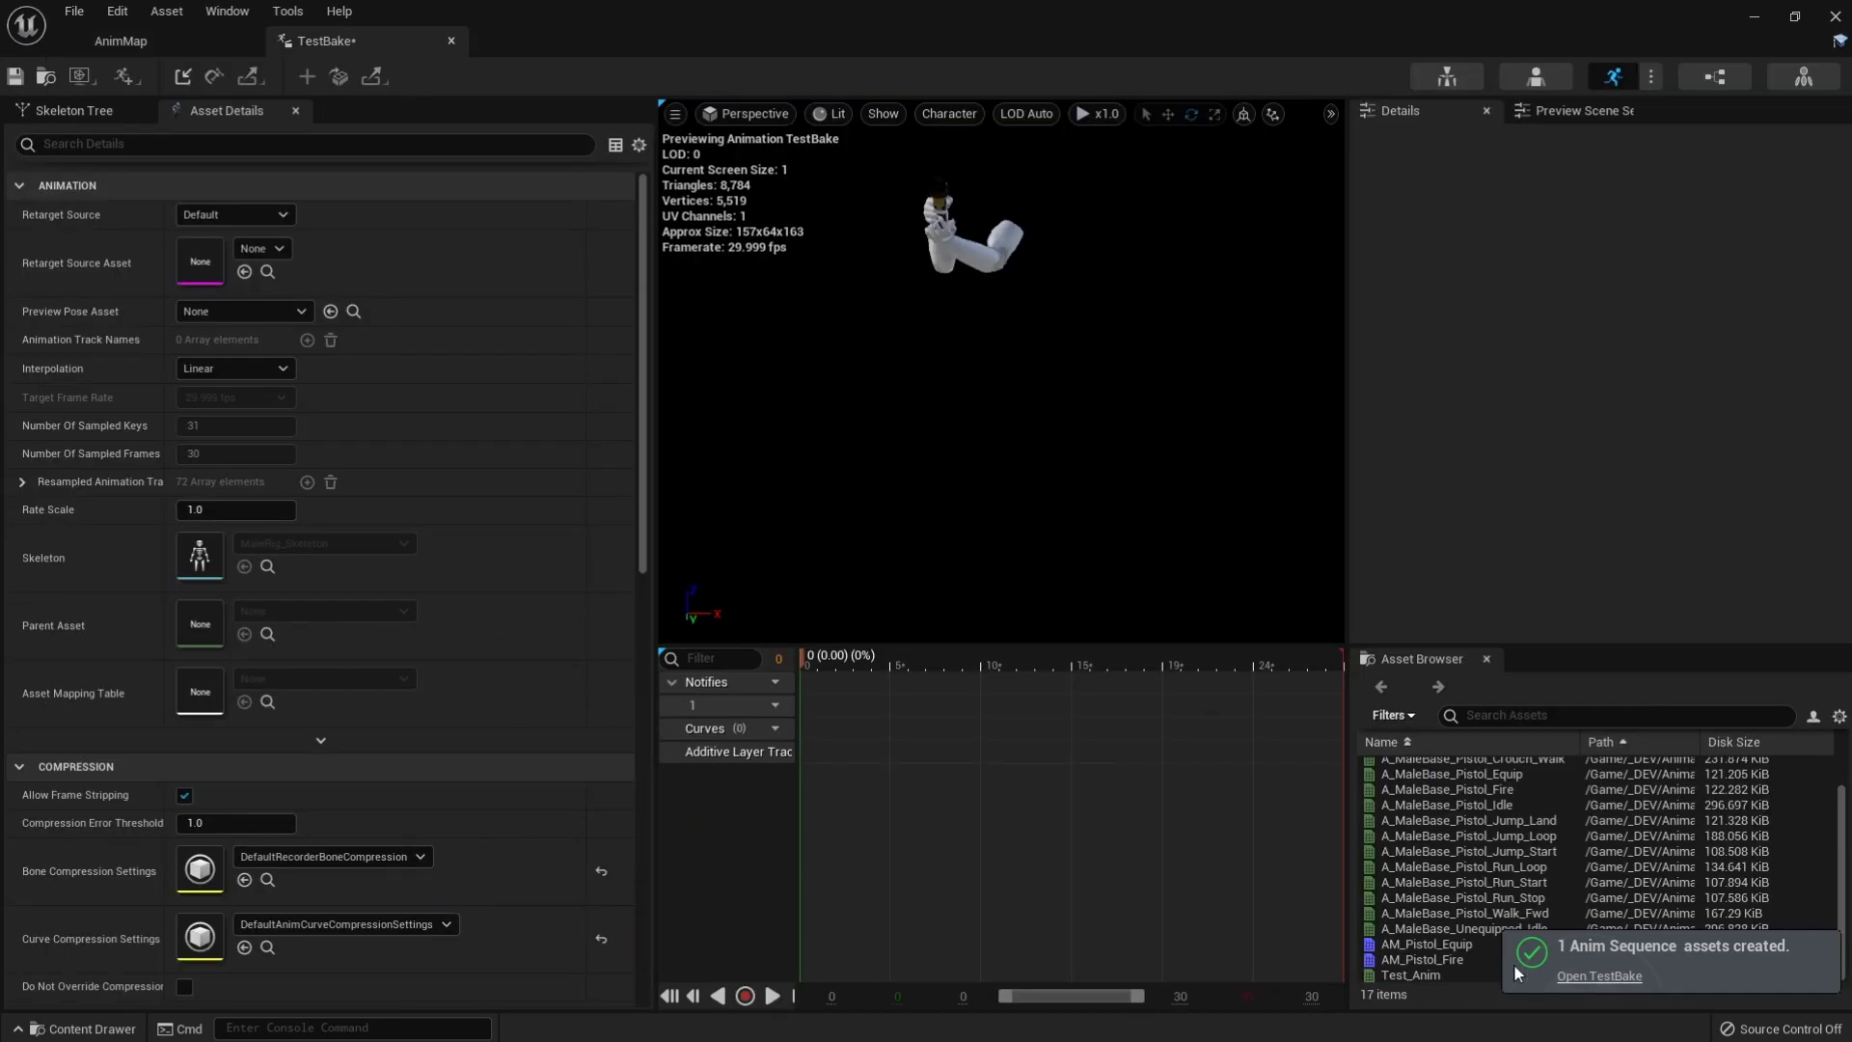
# Open the ABP_MaleBase_IK animation blueprint for the arms skeleton and save all modified assets.
pyautogui.moveTo(798, 654)
pyautogui.mouseDown()
pyautogui.moveTo(863, 654)
pyautogui.moveTo(857, 671)
pyautogui.moveTo(1165, 666)
pyautogui.moveTo(813, 670)
pyautogui.moveTo(1229, 685)
pyautogui.moveTo(1212, 675)
pyautogui.moveTo(859, 665)
pyautogui.moveTo(1351, 698)
pyautogui.moveTo(820, 672)
pyautogui.mouseUp()
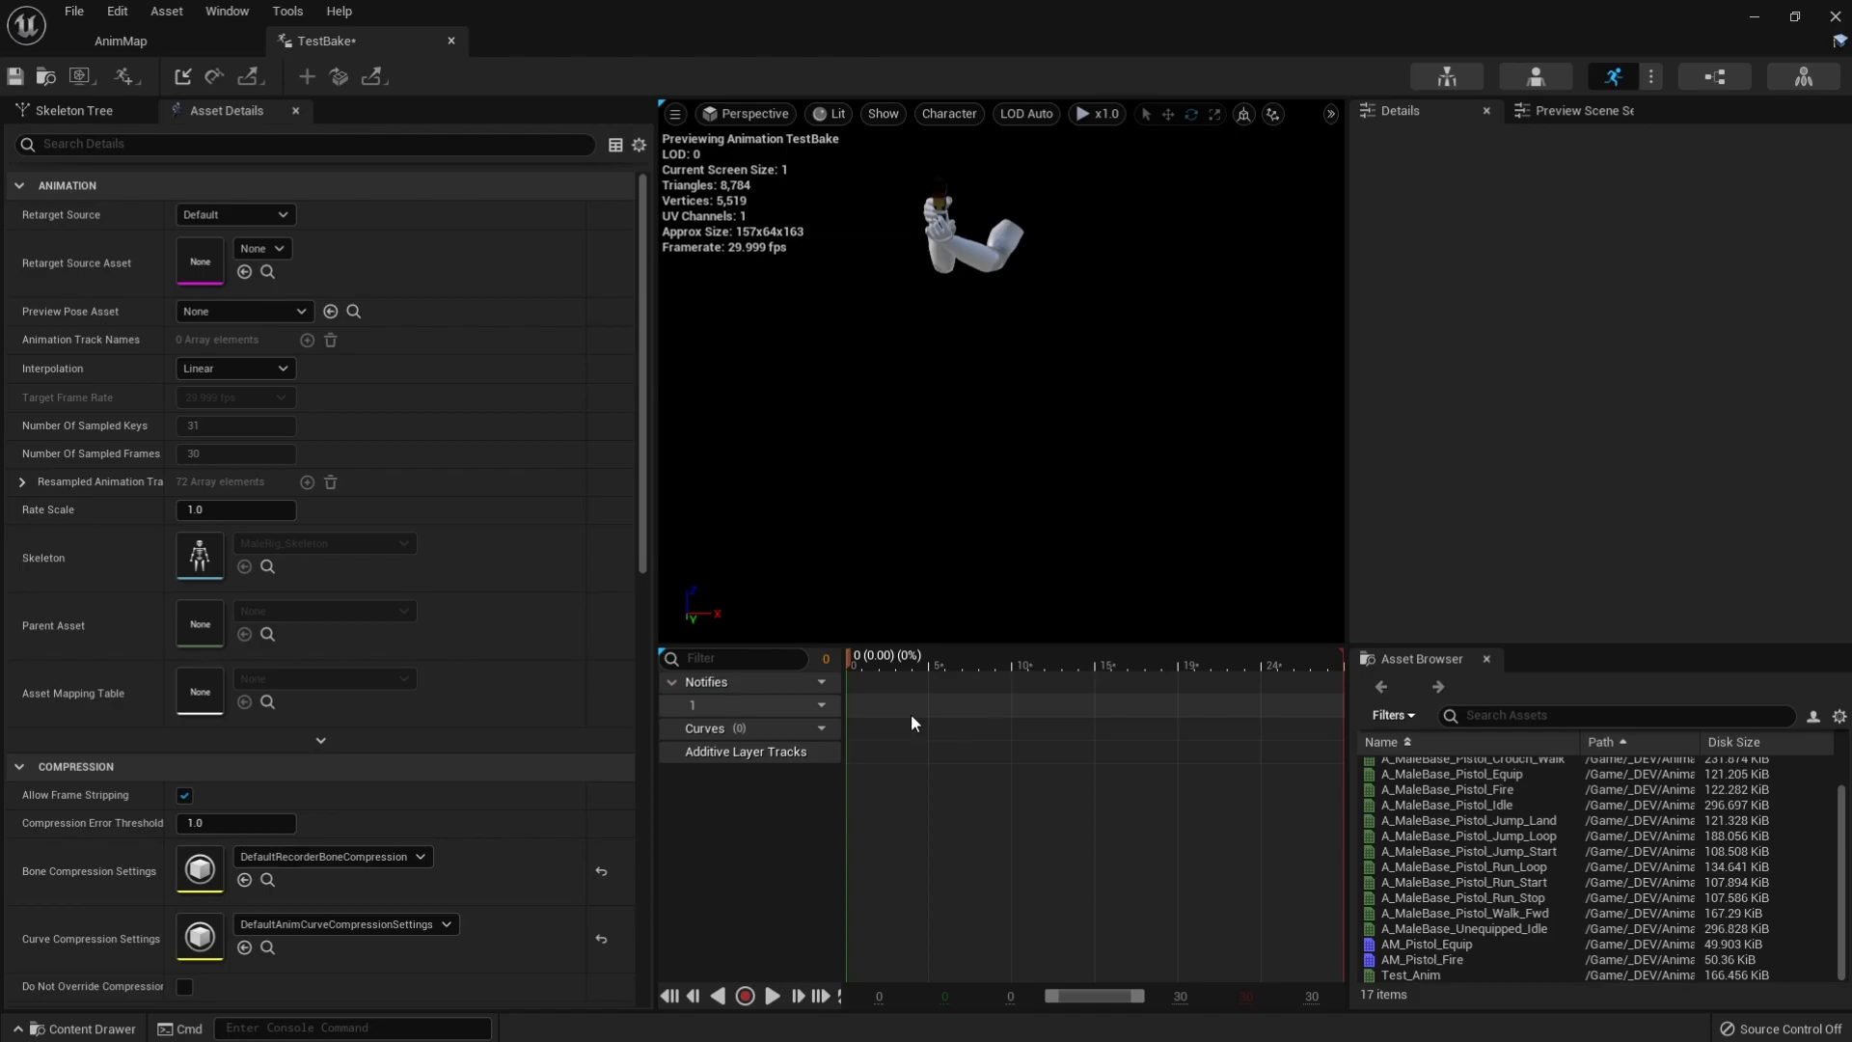
pyautogui.click(1718, 81)
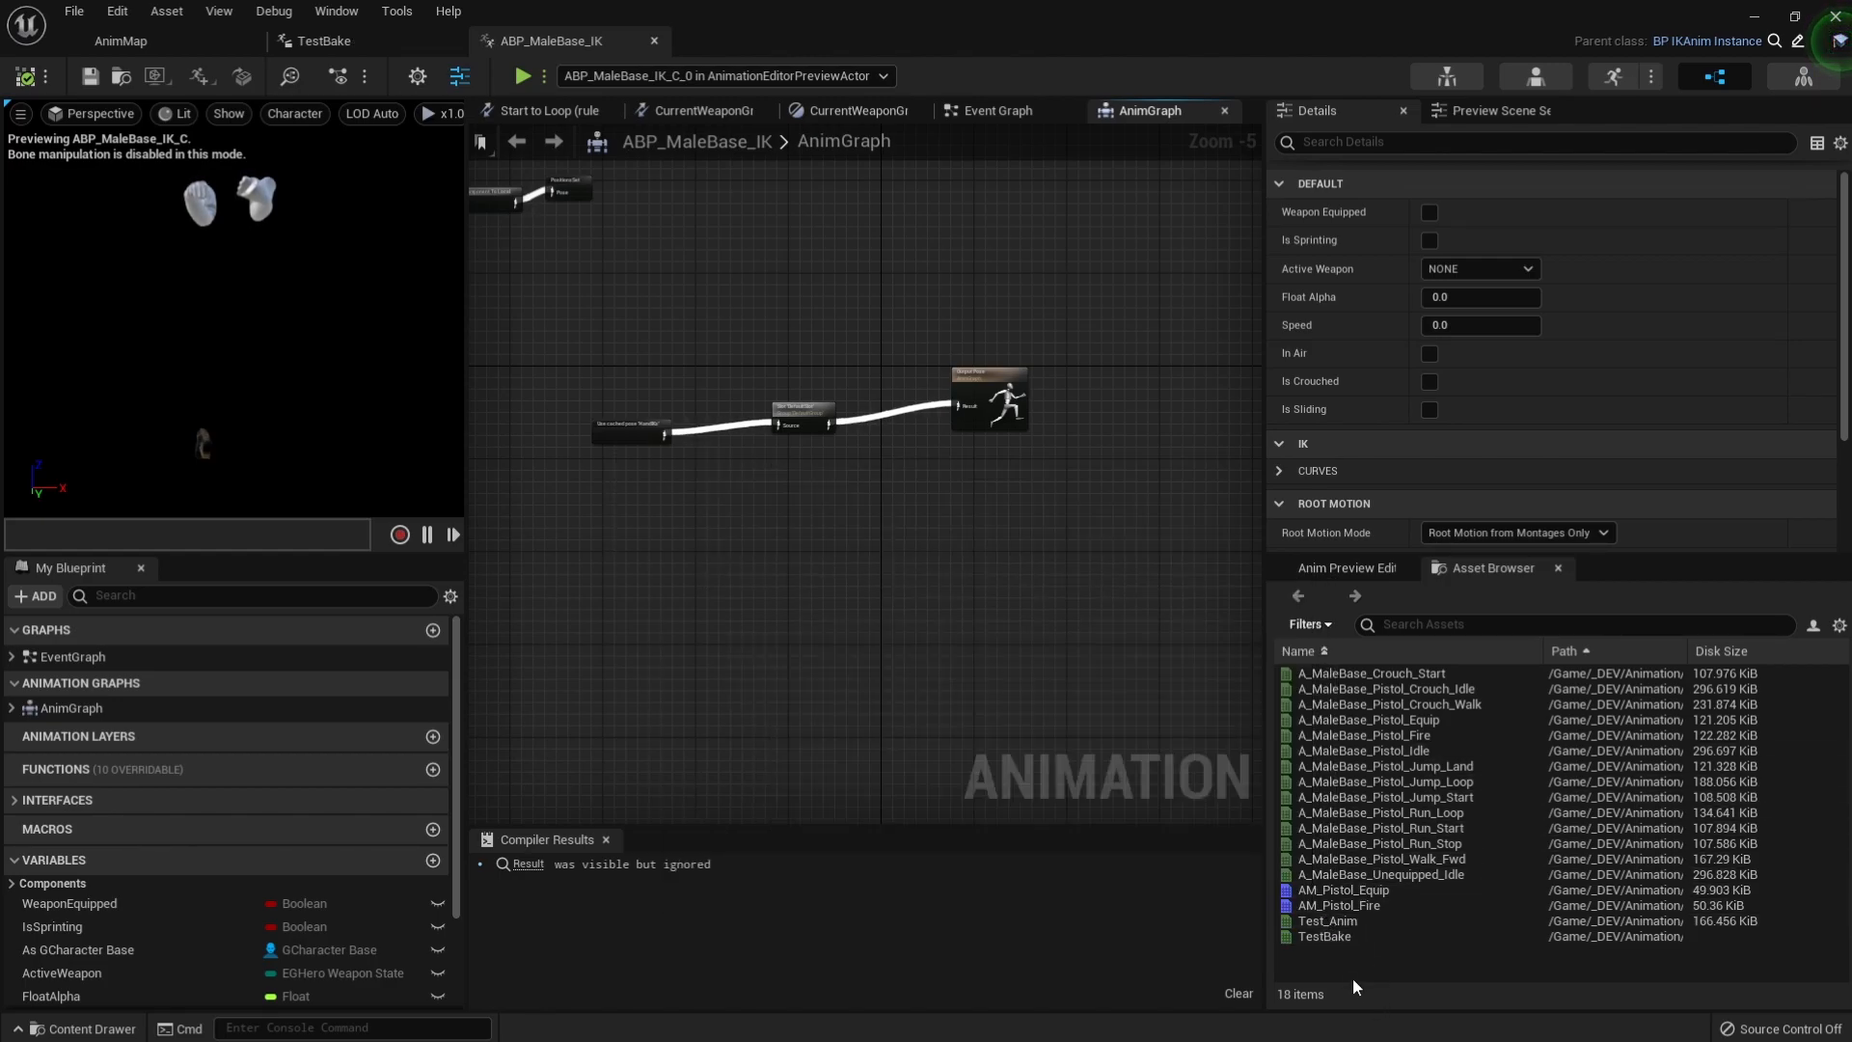
pyautogui.hotkey('ctrl', 'shift', 's')
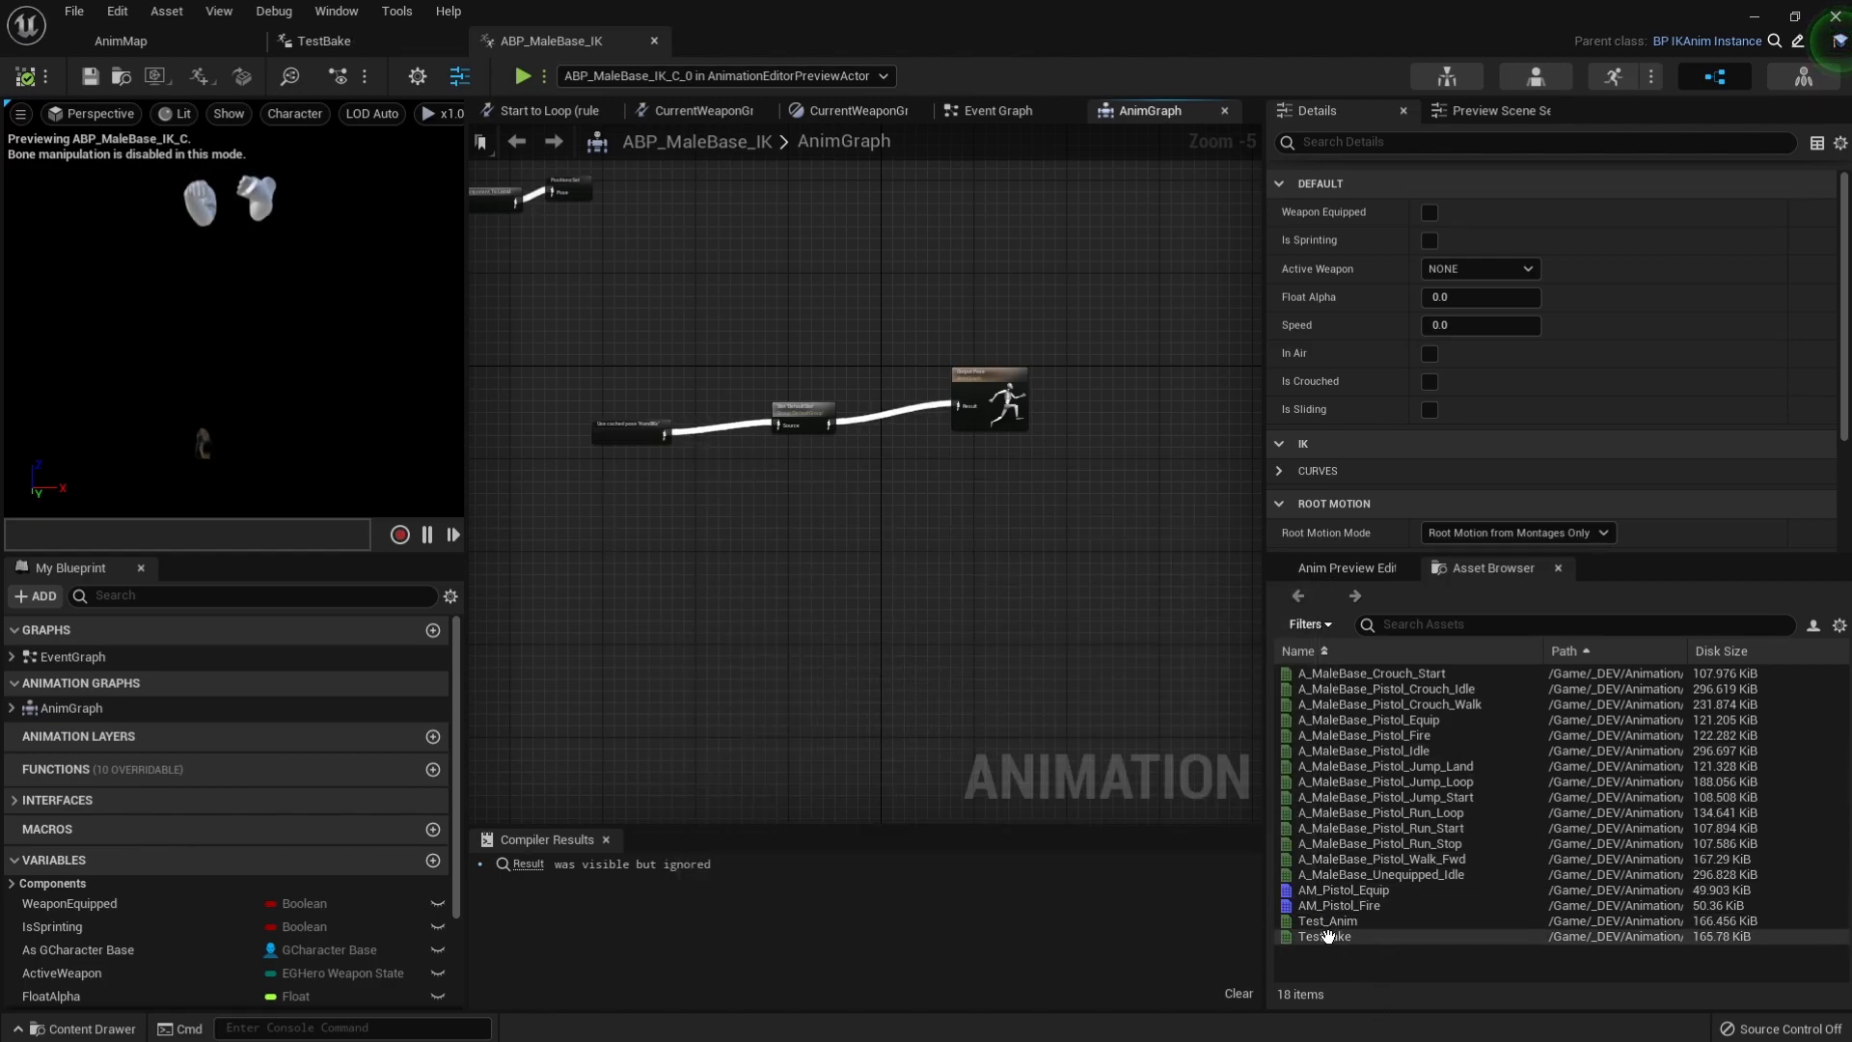
# Add a Play Test_Anim node to the AnimGraph below the cached pose node and compile the blueprint.
pyautogui.moveTo(1334, 923); pyautogui.dragTo(702, 561)
pyautogui.scroll(4, 622, 577)
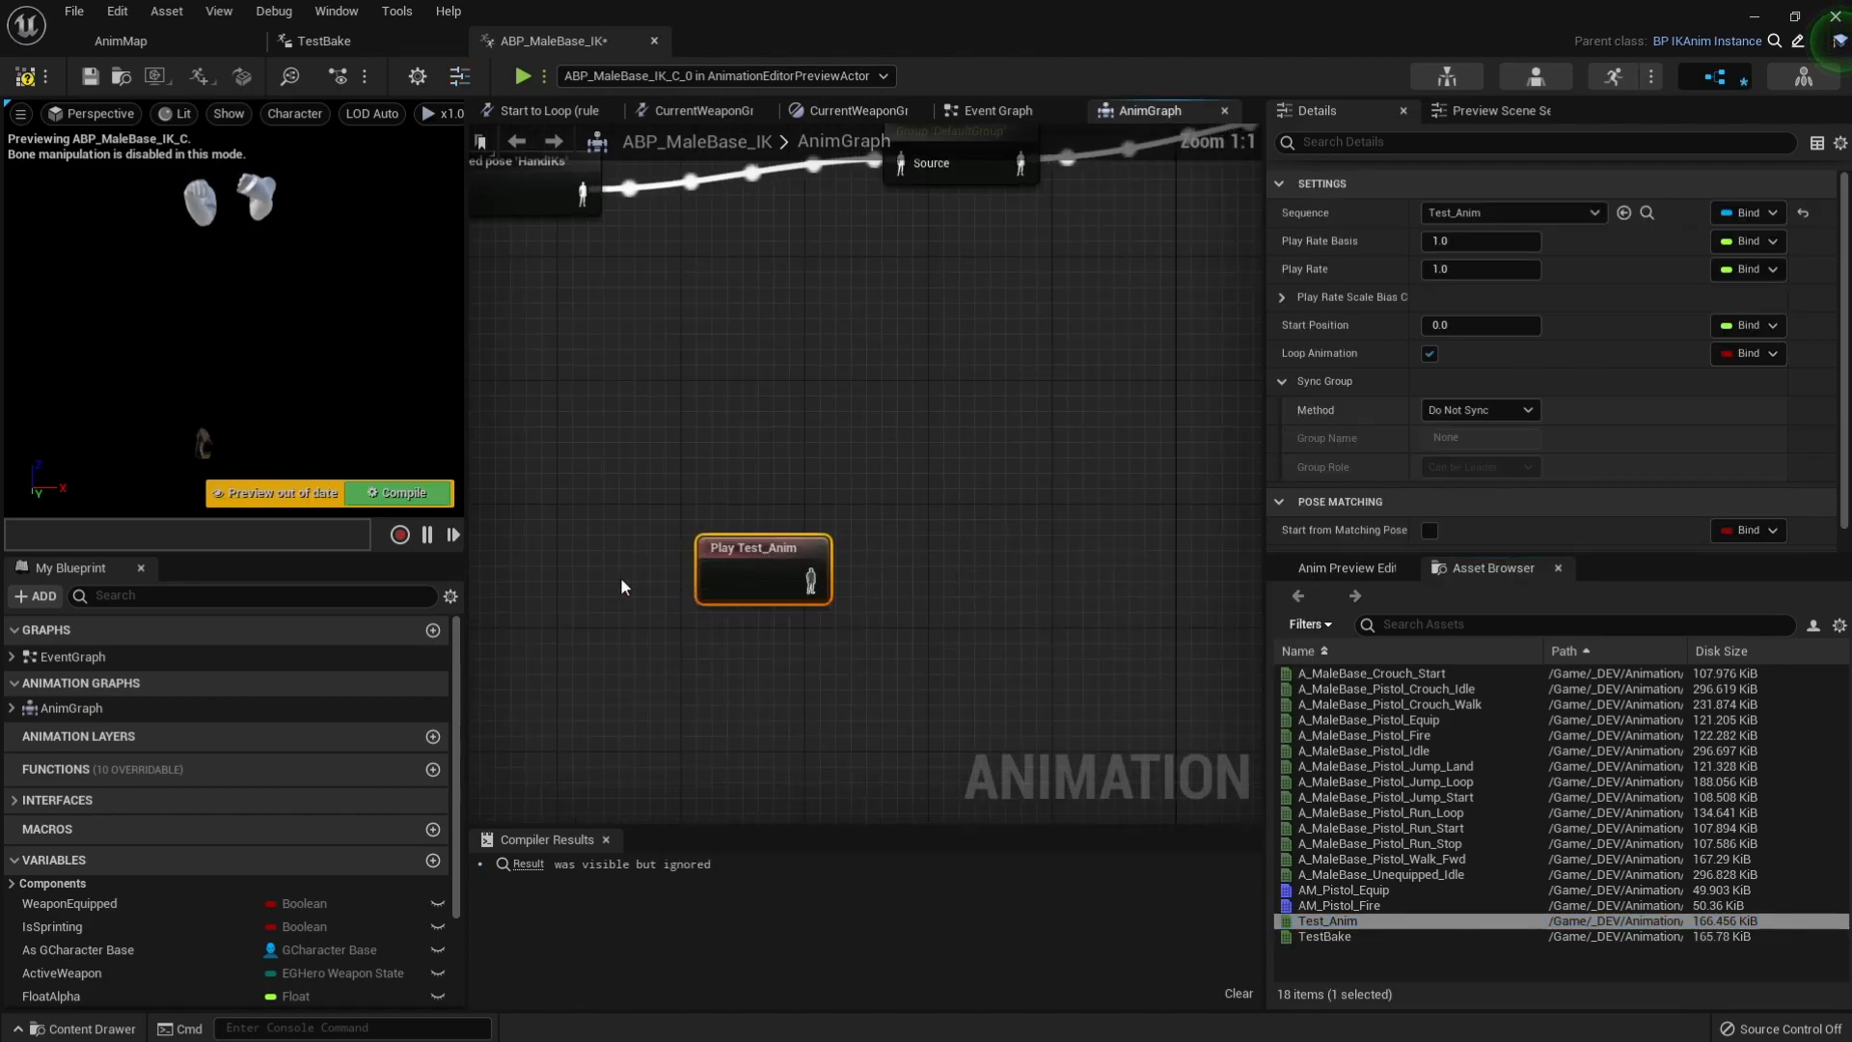
pyautogui.scroll(-2, 762, 535)
pyautogui.moveTo(909, 606); pyautogui.dragTo(772, 449)
pyautogui.moveTo(664, 408); pyautogui.dragTo(998, 529)
pyautogui.moveTo(792, 448); pyautogui.dragTo(889, 582)
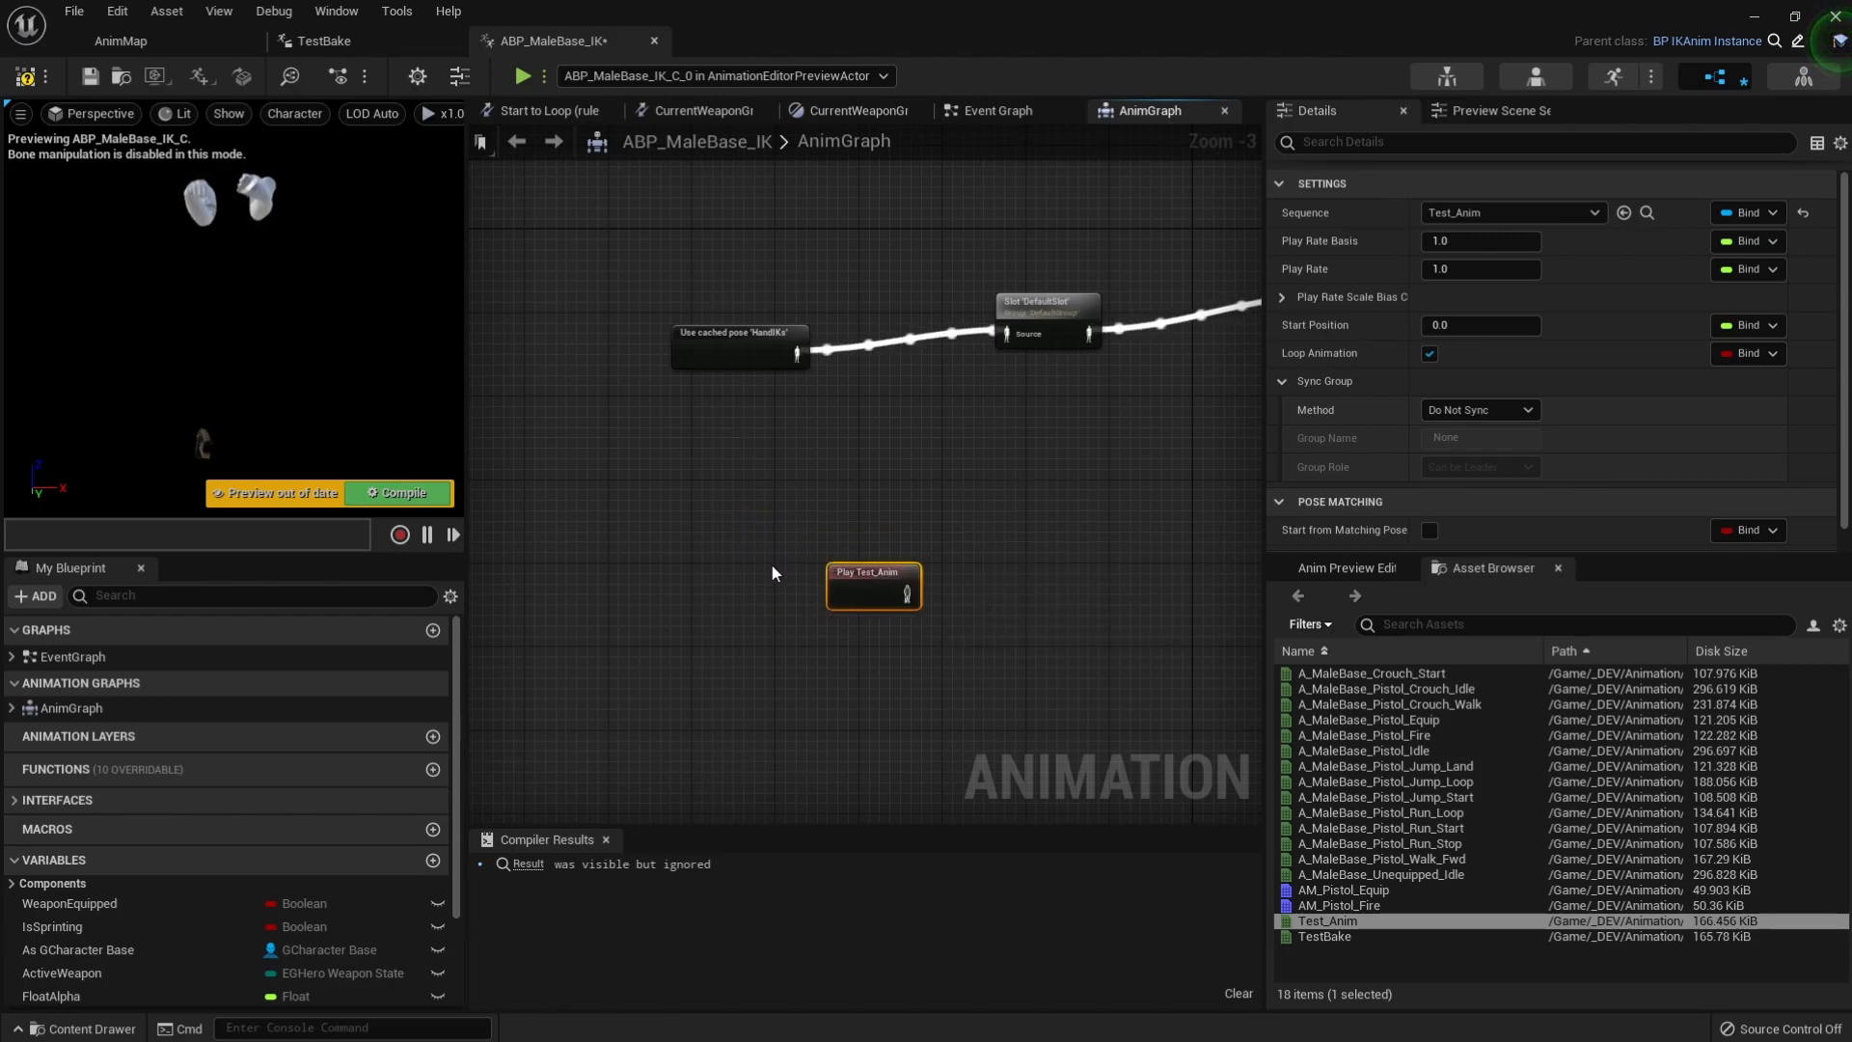
pyautogui.moveTo(883, 595); pyautogui.dragTo(832, 594)
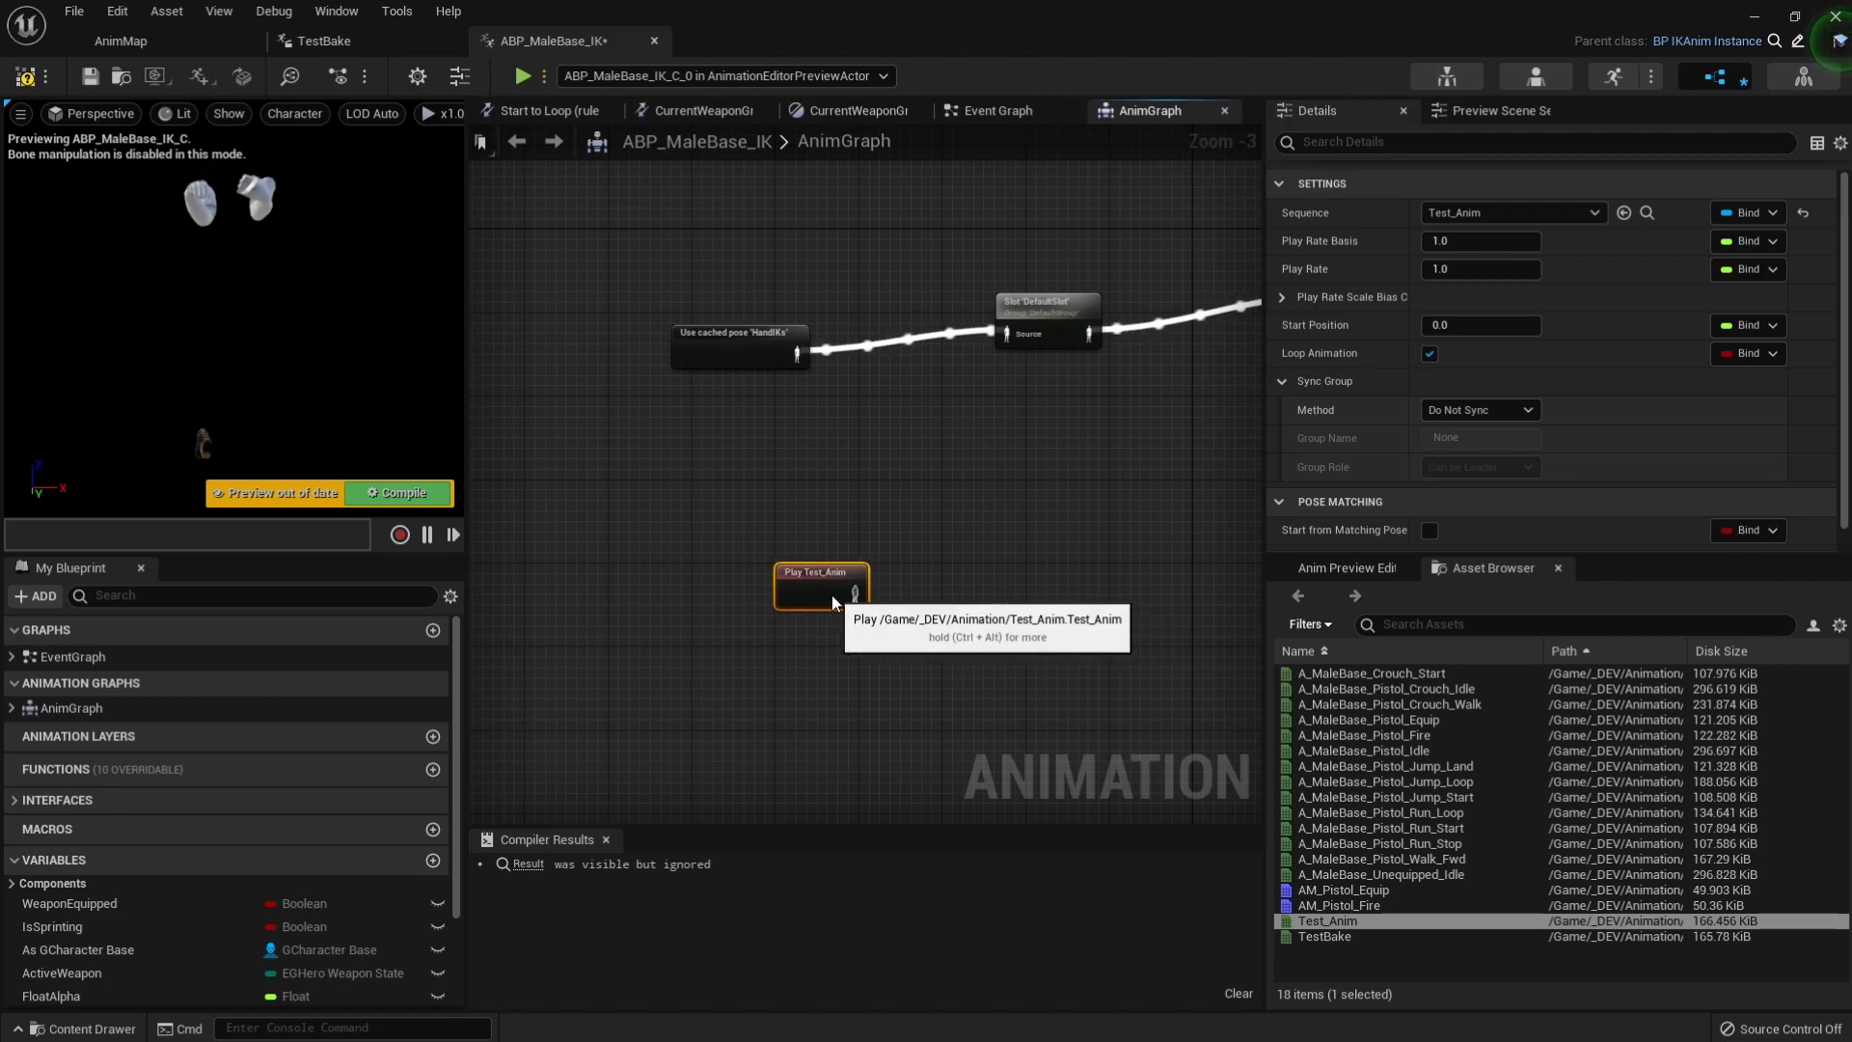
pyautogui.moveTo(679, 491); pyautogui.dragTo(964, 673)
pyautogui.moveTo(835, 627); pyautogui.dragTo(923, 652)
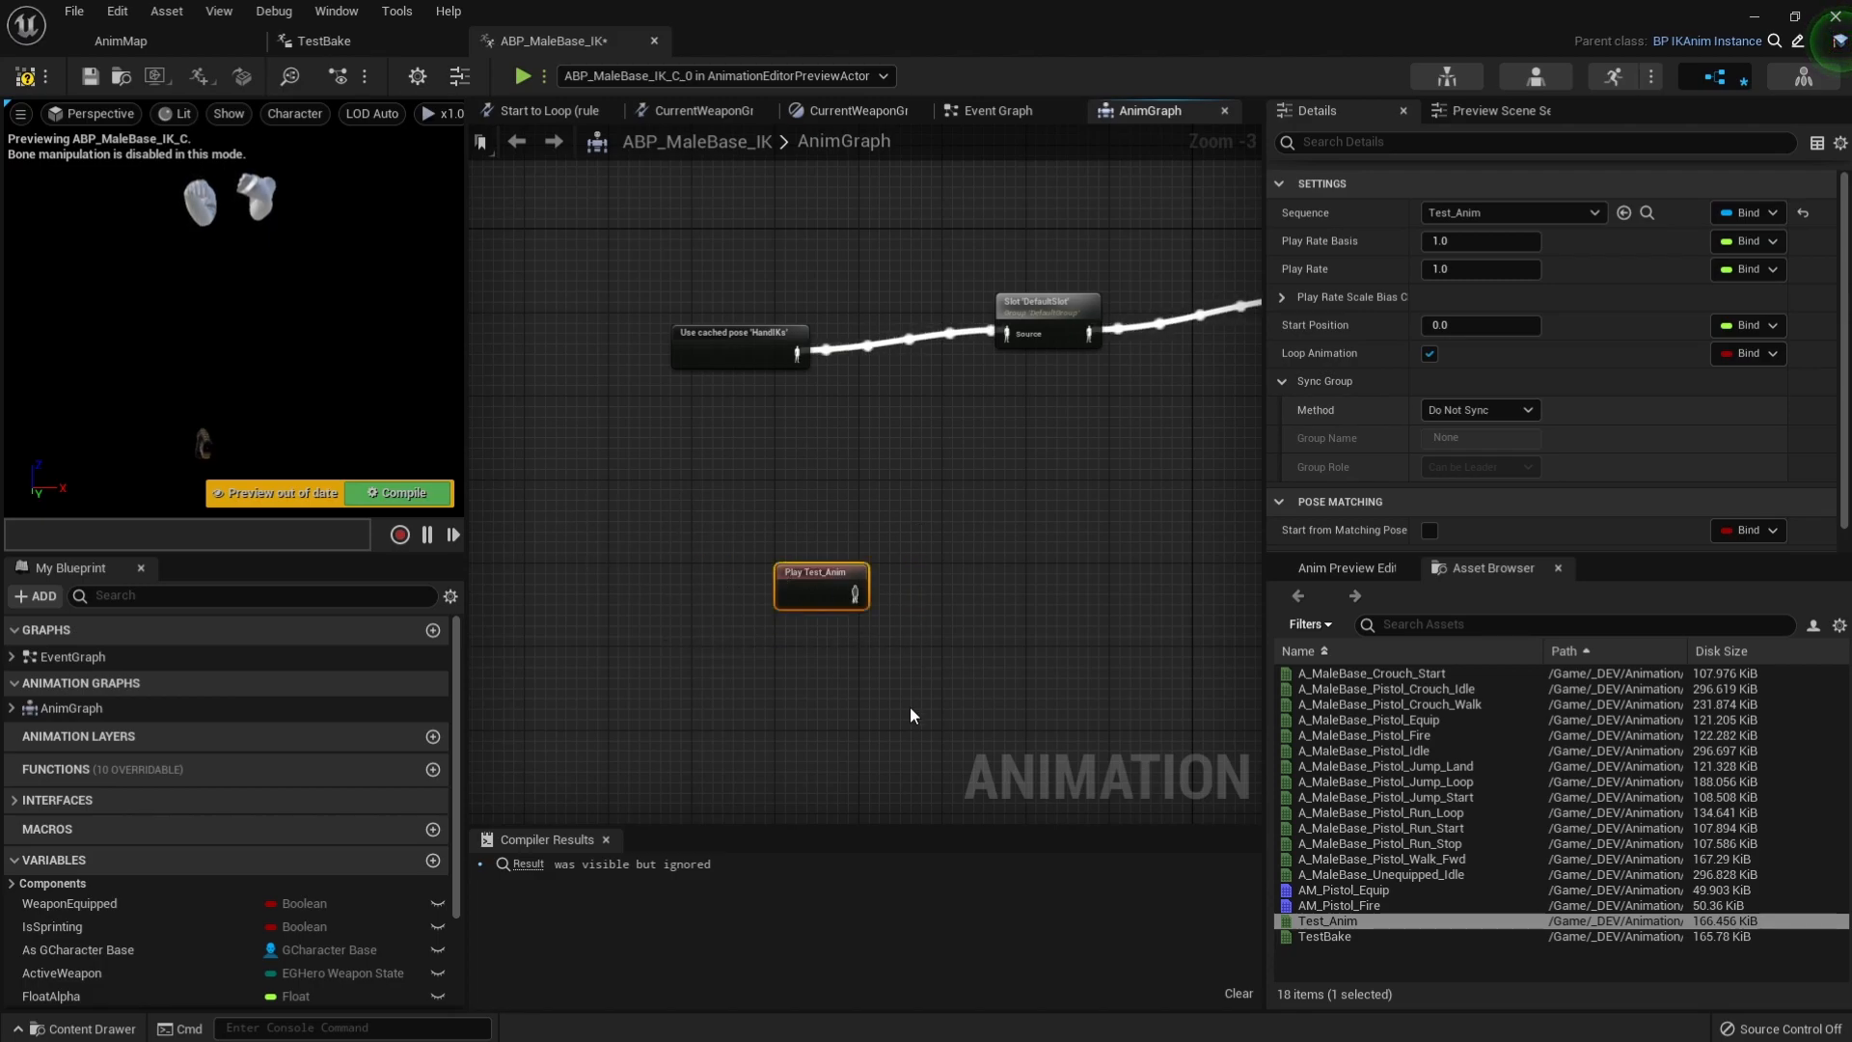
pyautogui.click(26, 77)
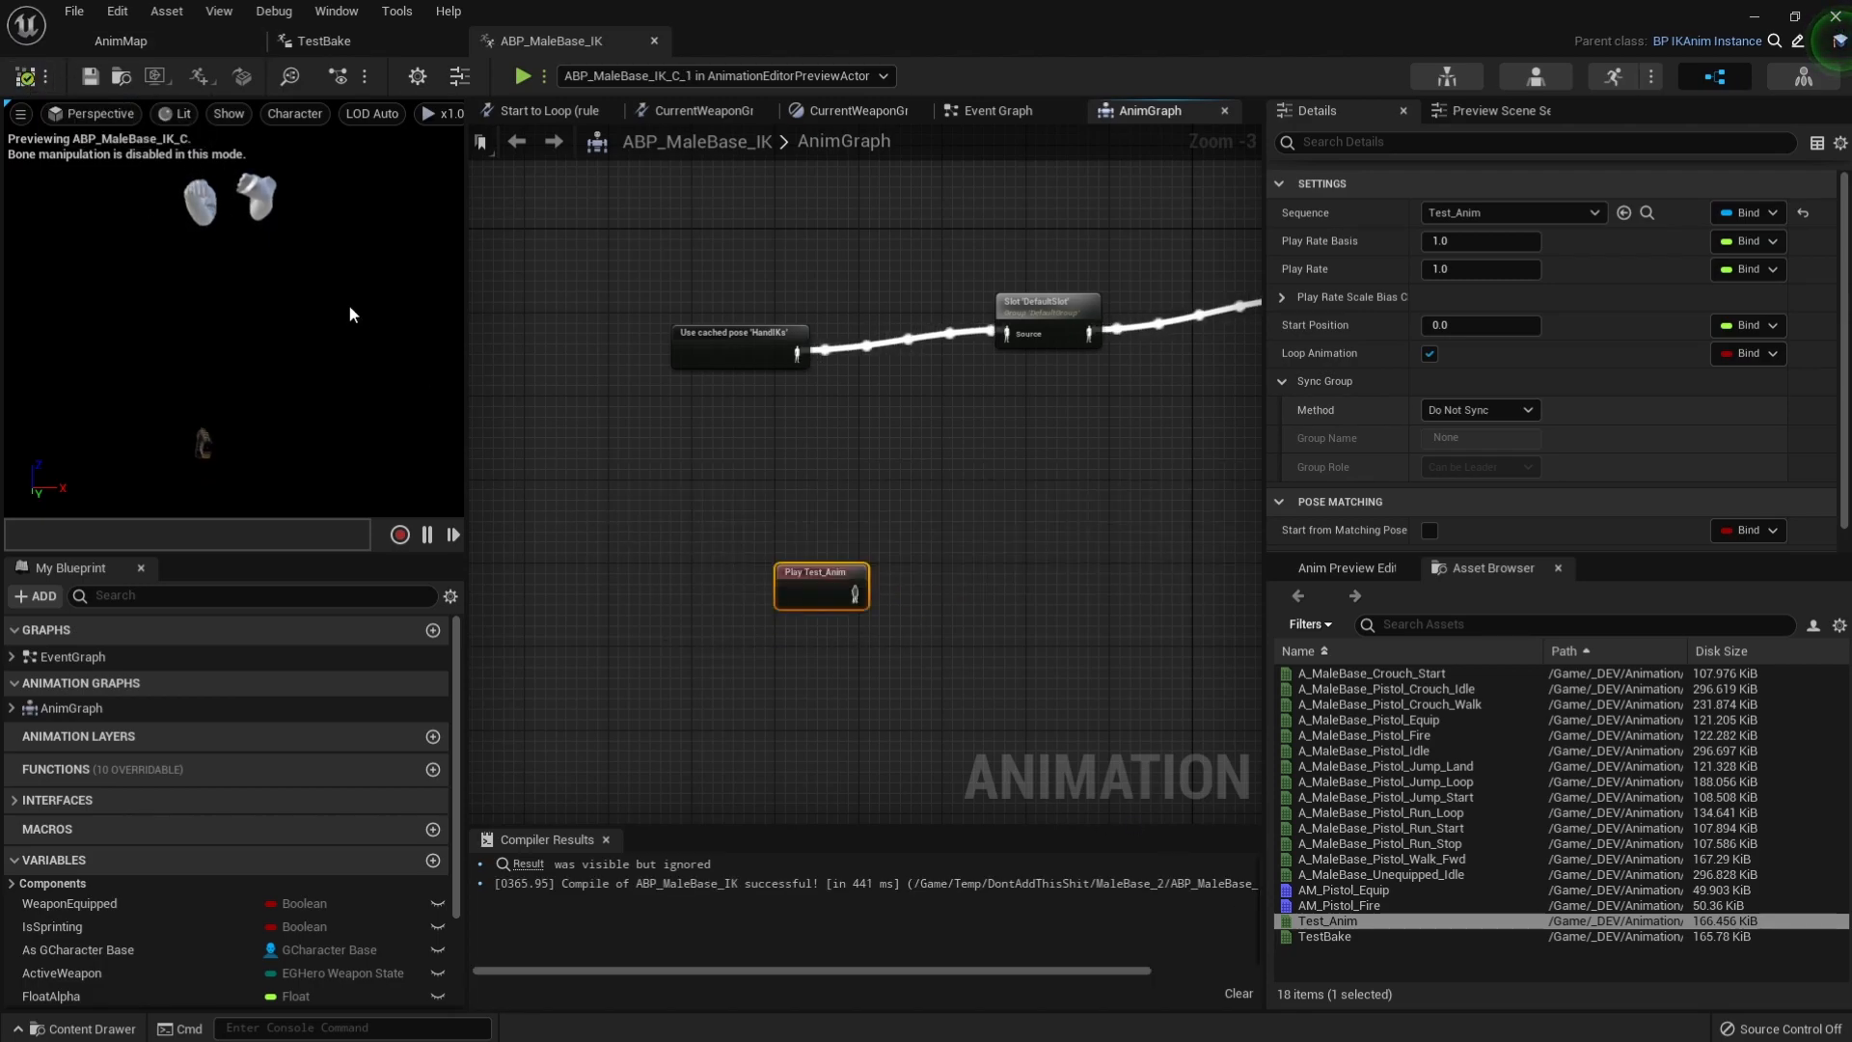
# Delete the Play Test_Anim node from the AnimGraph and recompile ABP_MaleBase_IK.
pyautogui.press('Delete')
pyautogui.click(26, 77)
# Review the exported animations in the ABP_MaleBase_IK asset list and return to the AnimMap level sequence.
pyautogui.click(137, 33)
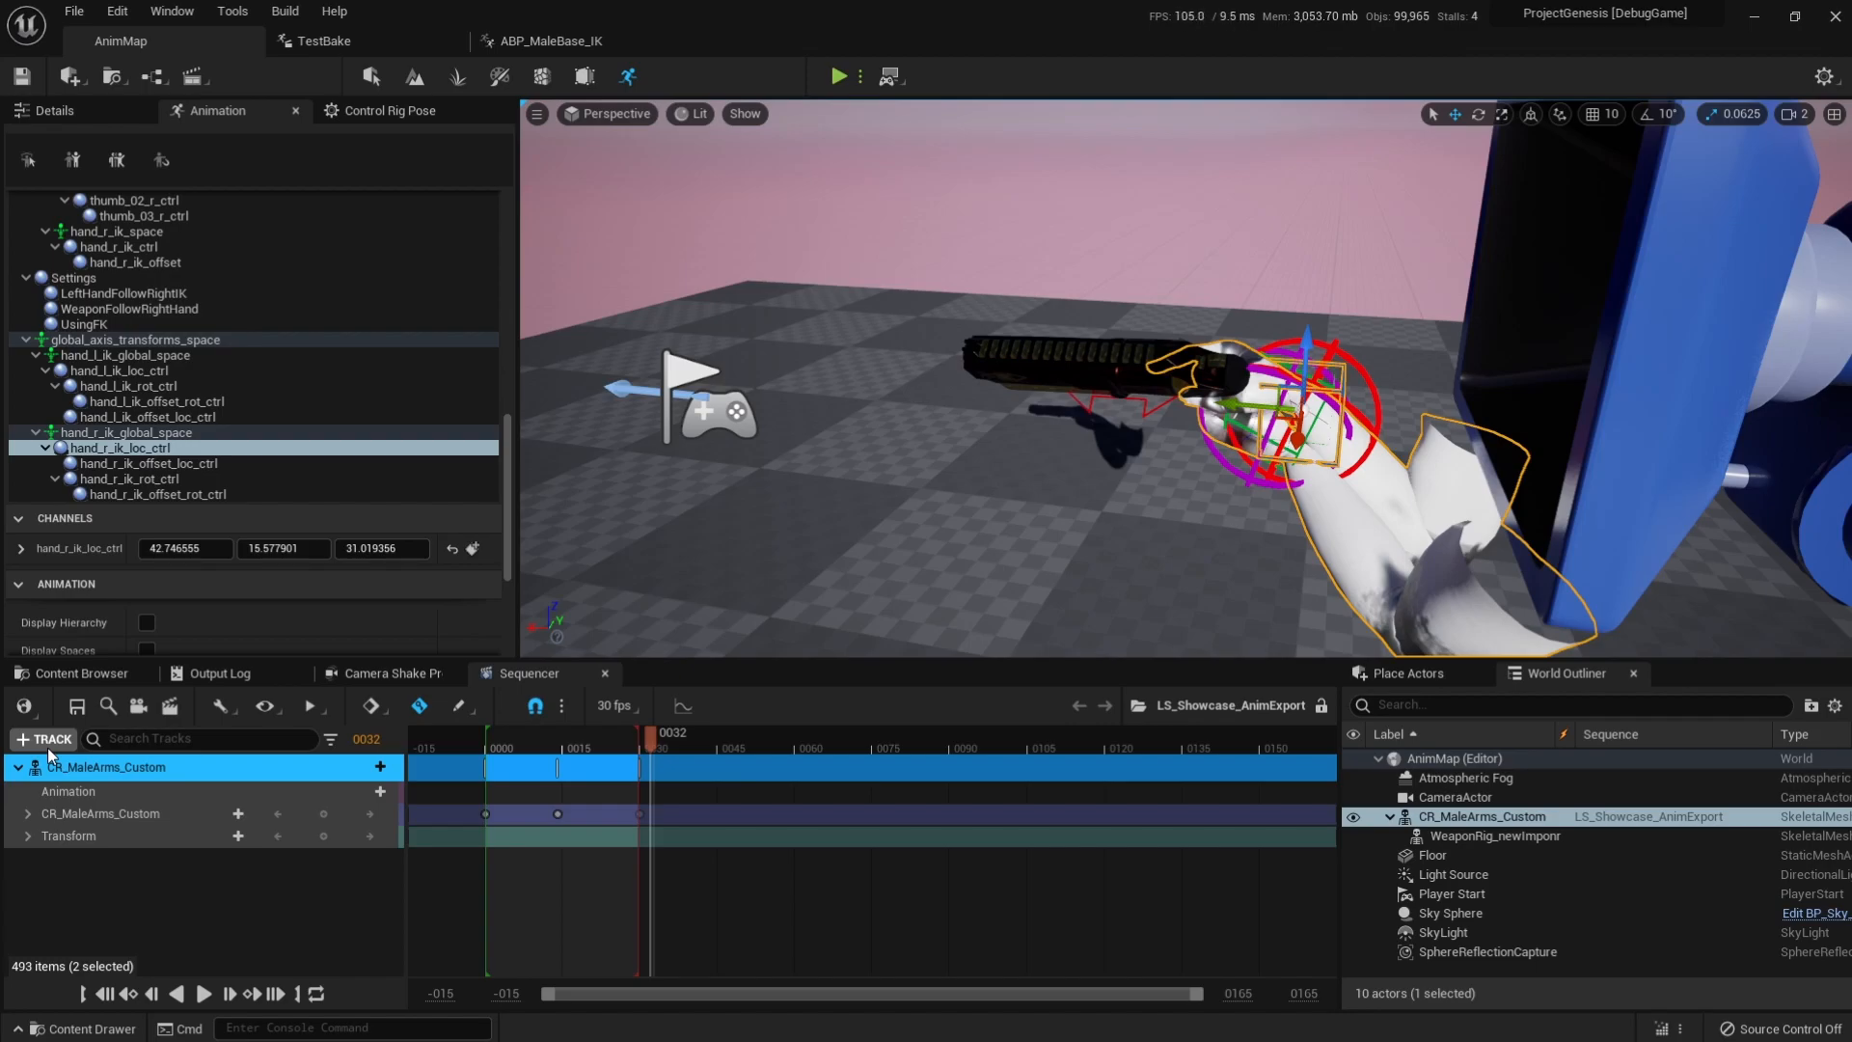
pyautogui.click(539, 45)
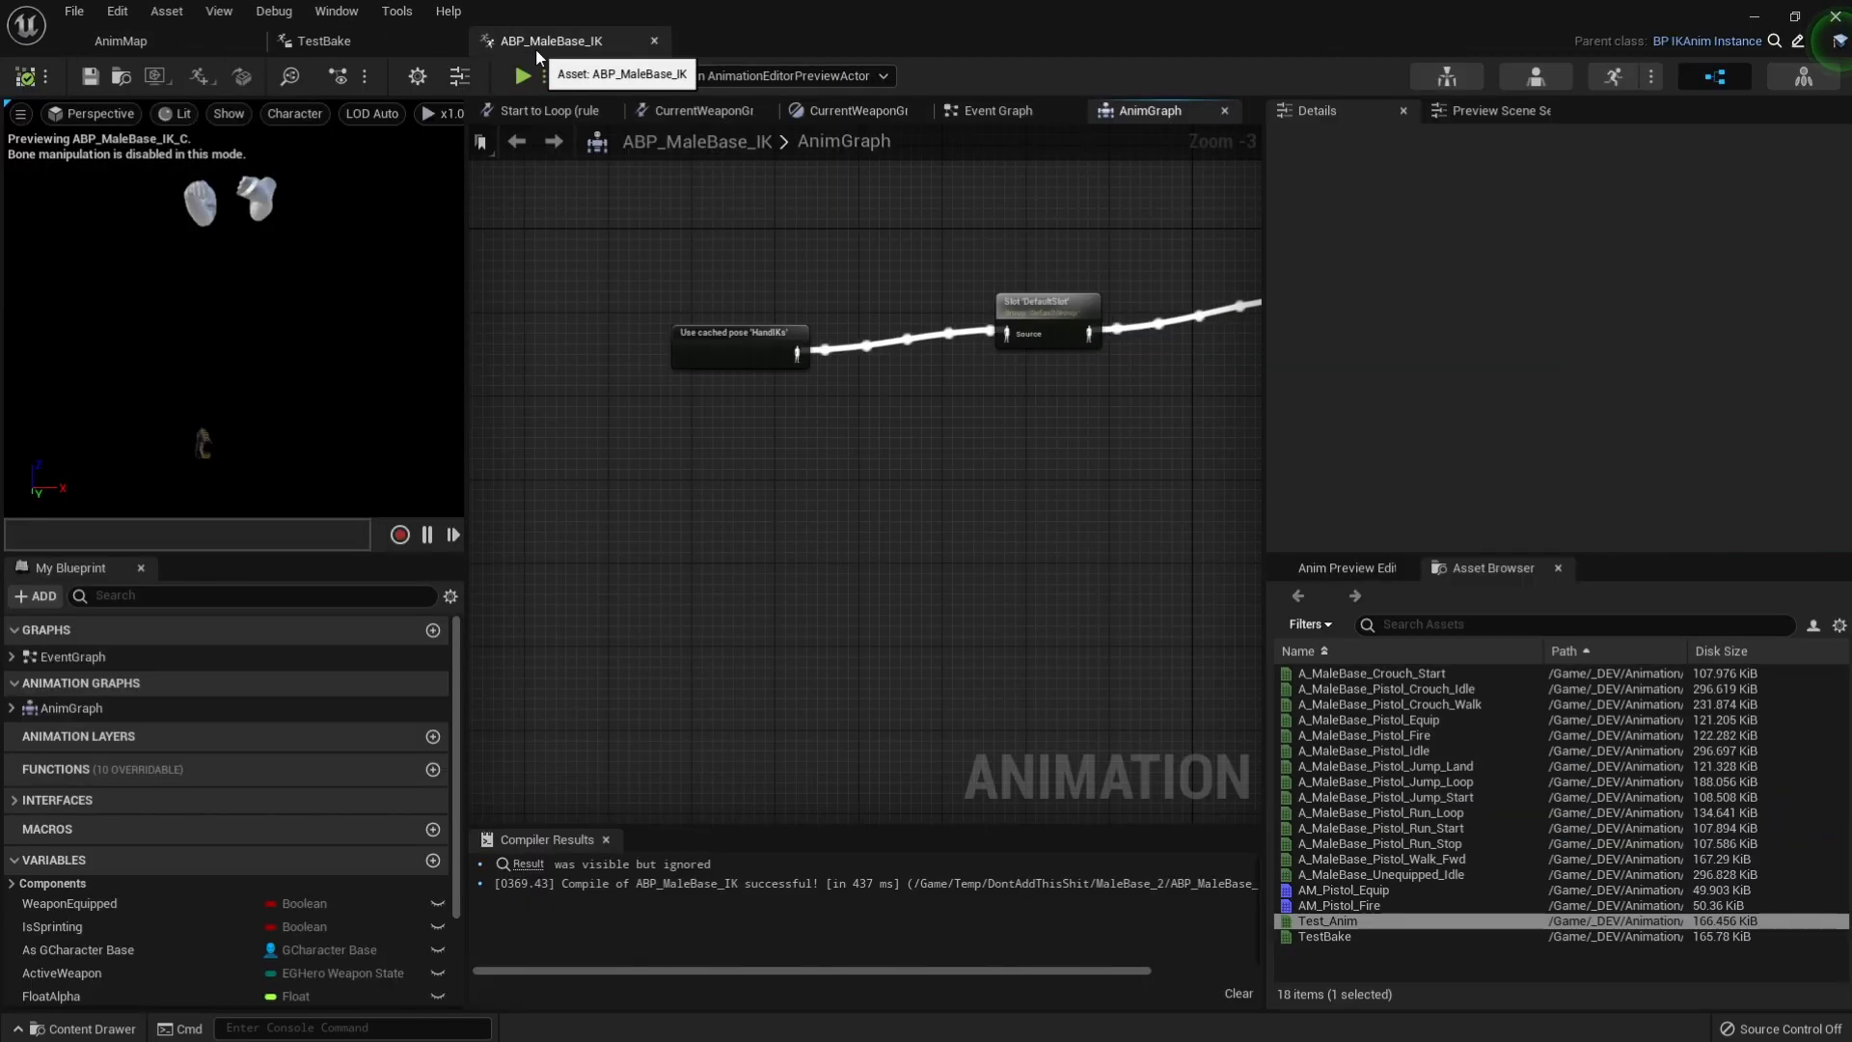
pyautogui.moveTo(1314, 931)
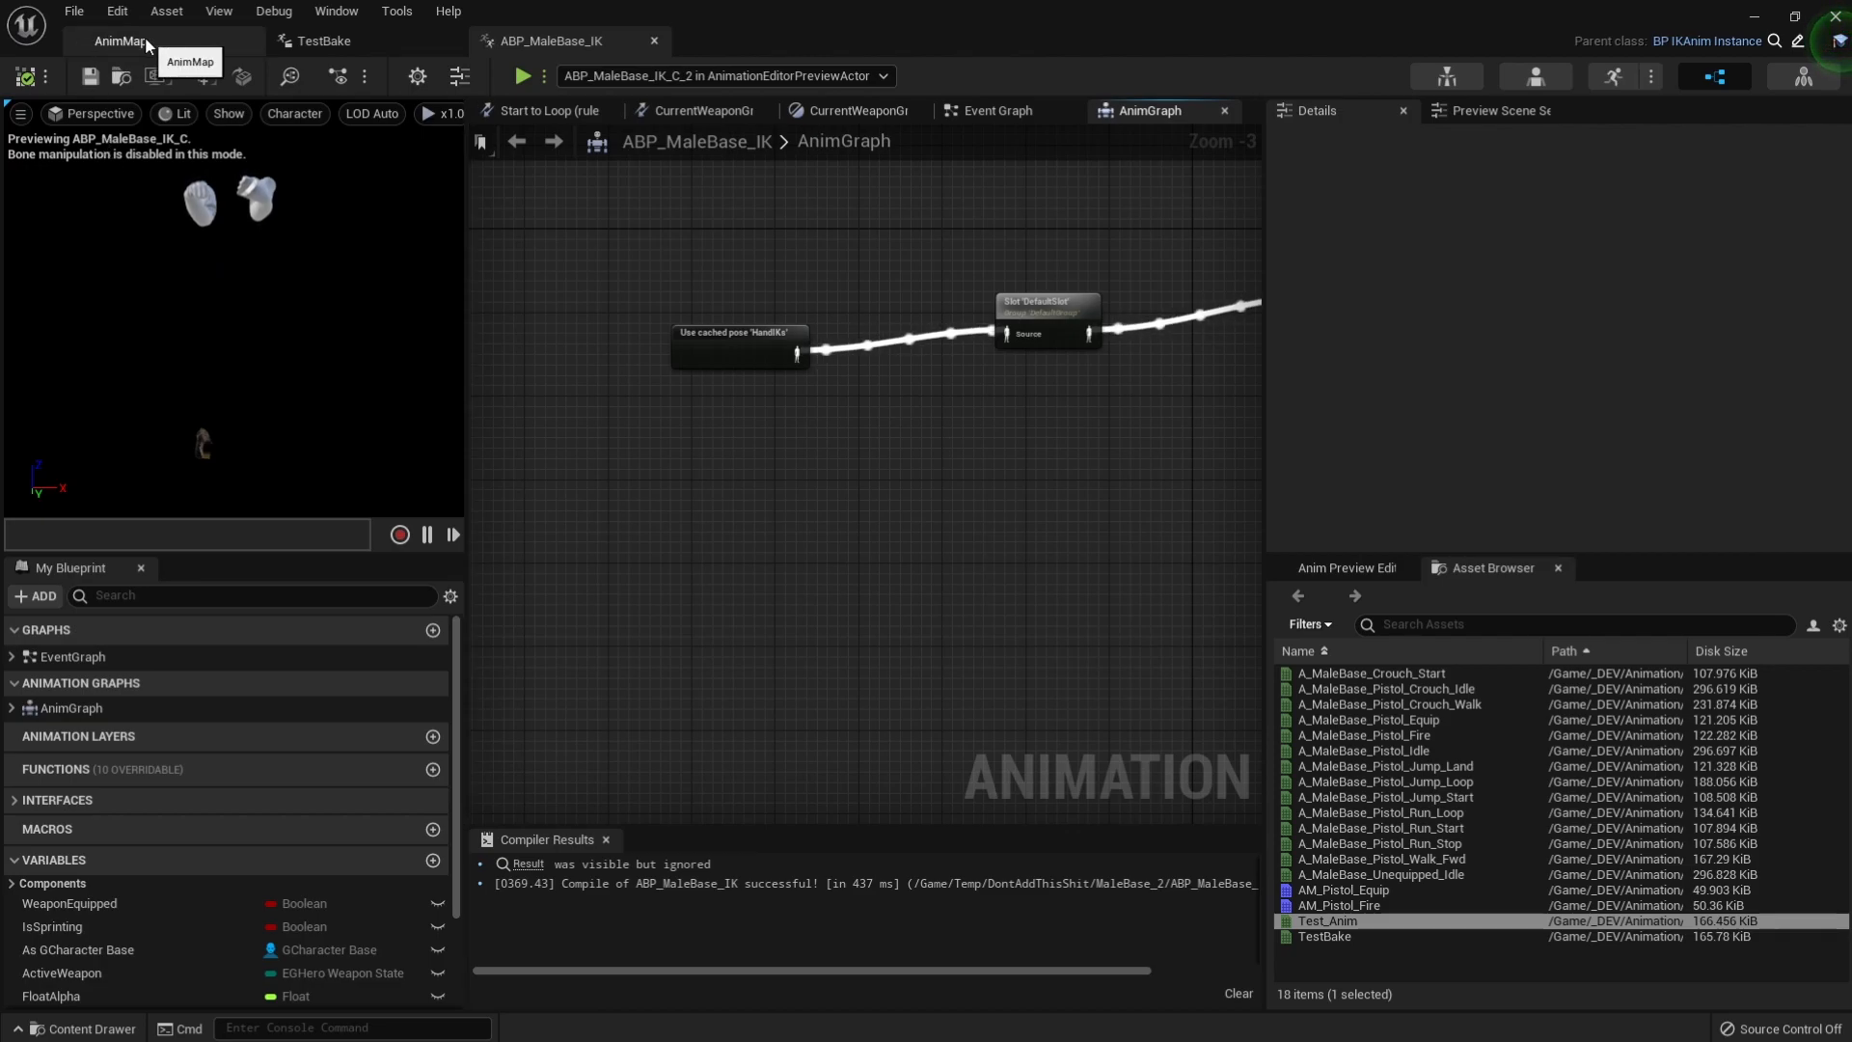
pyautogui.click(103, 43)
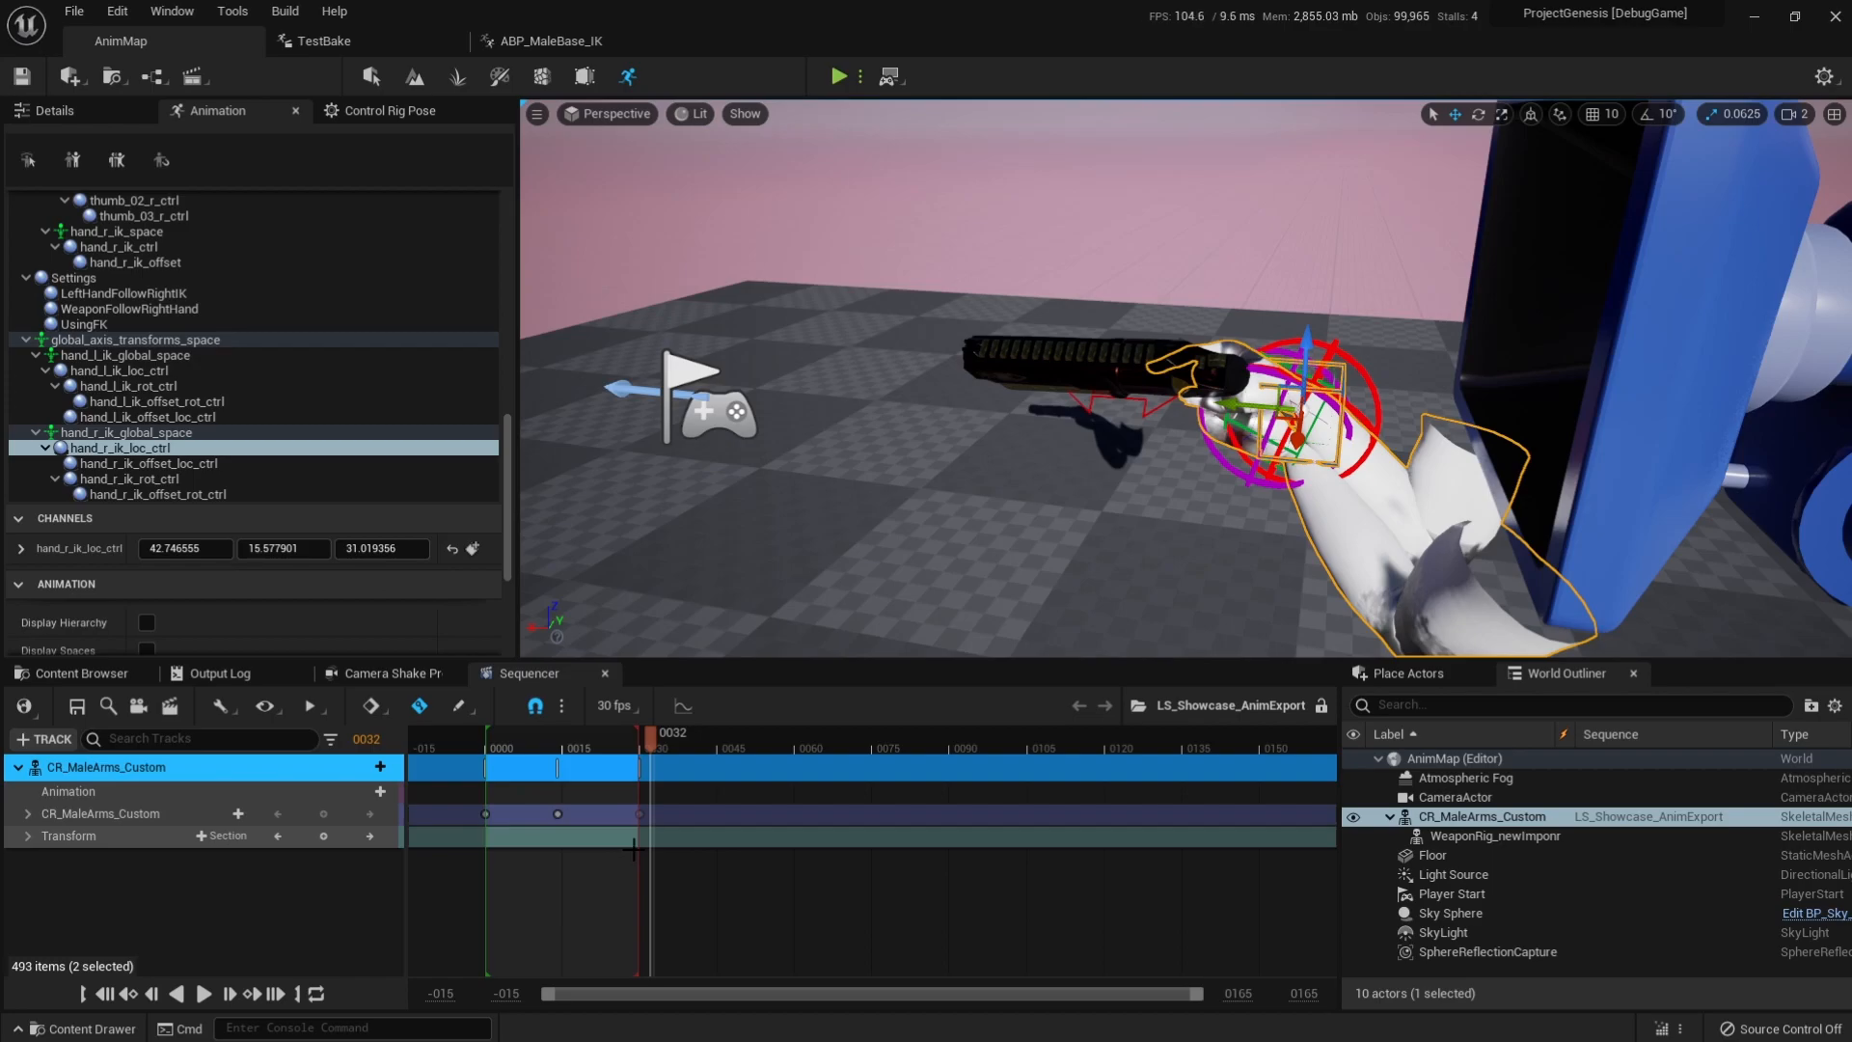